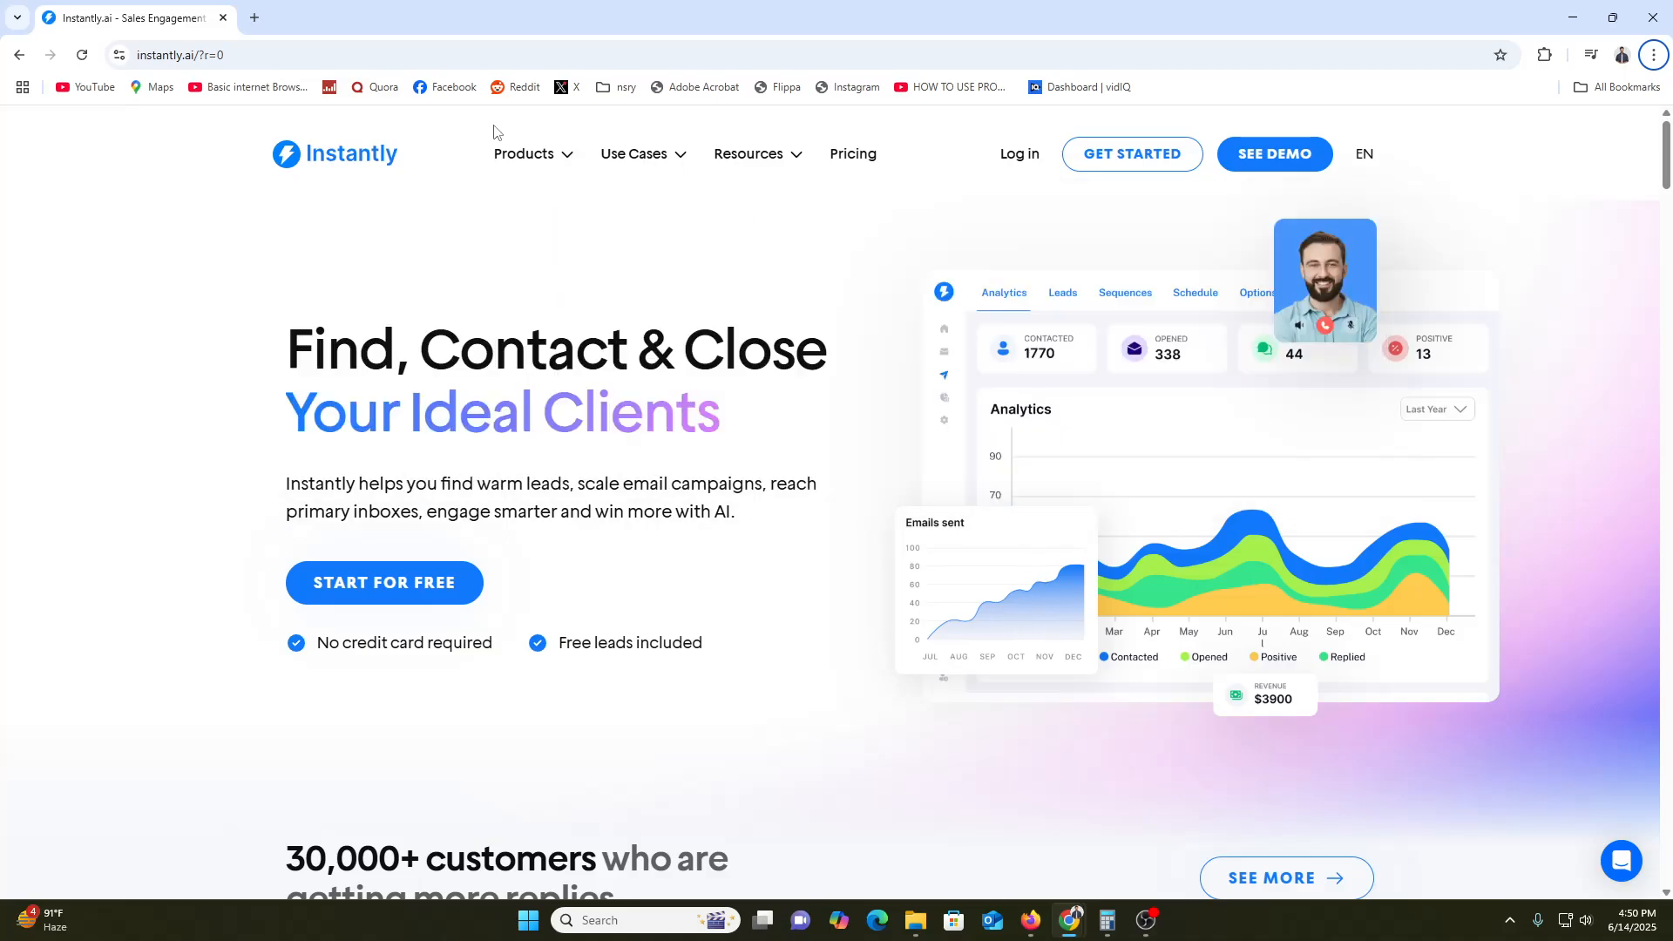
Open Instantly's Pricing page in a new tab and switch to it
mouse_move(538, 156)
right_click(855, 157)
left_click(872, 169)
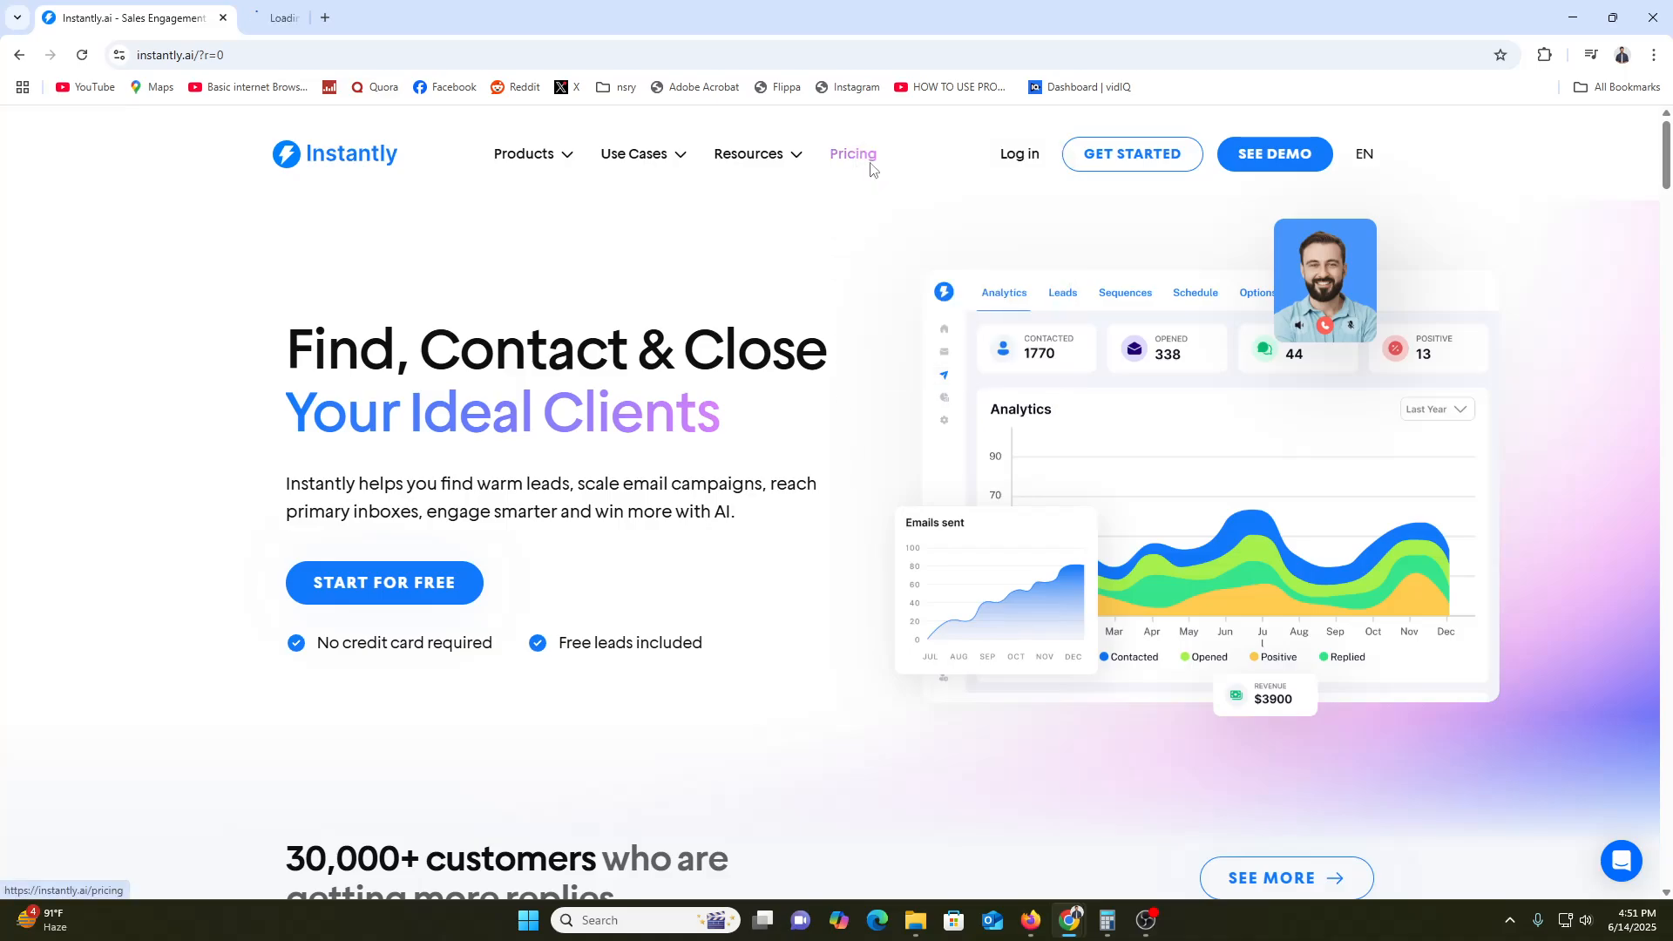
key("ctrl+Tab")
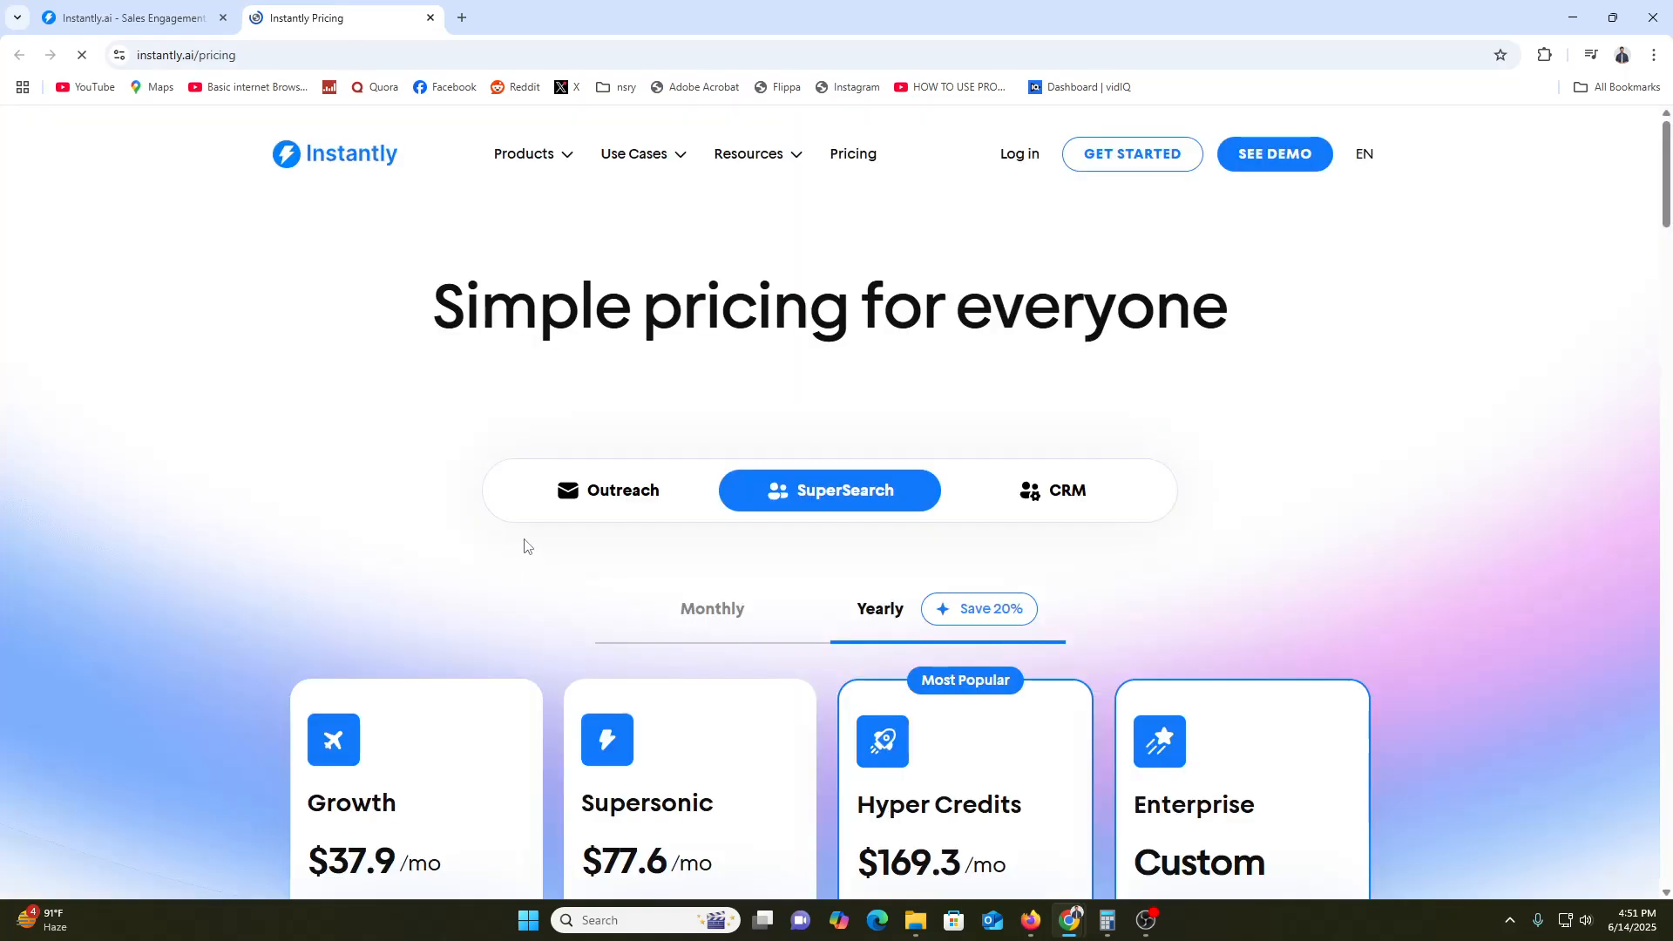
Scroll through the pricing plans, including the $37.9 plan, then return to the home page tab
scroll(523, 546, "down", 3)
scroll(485, 545, "down", 3)
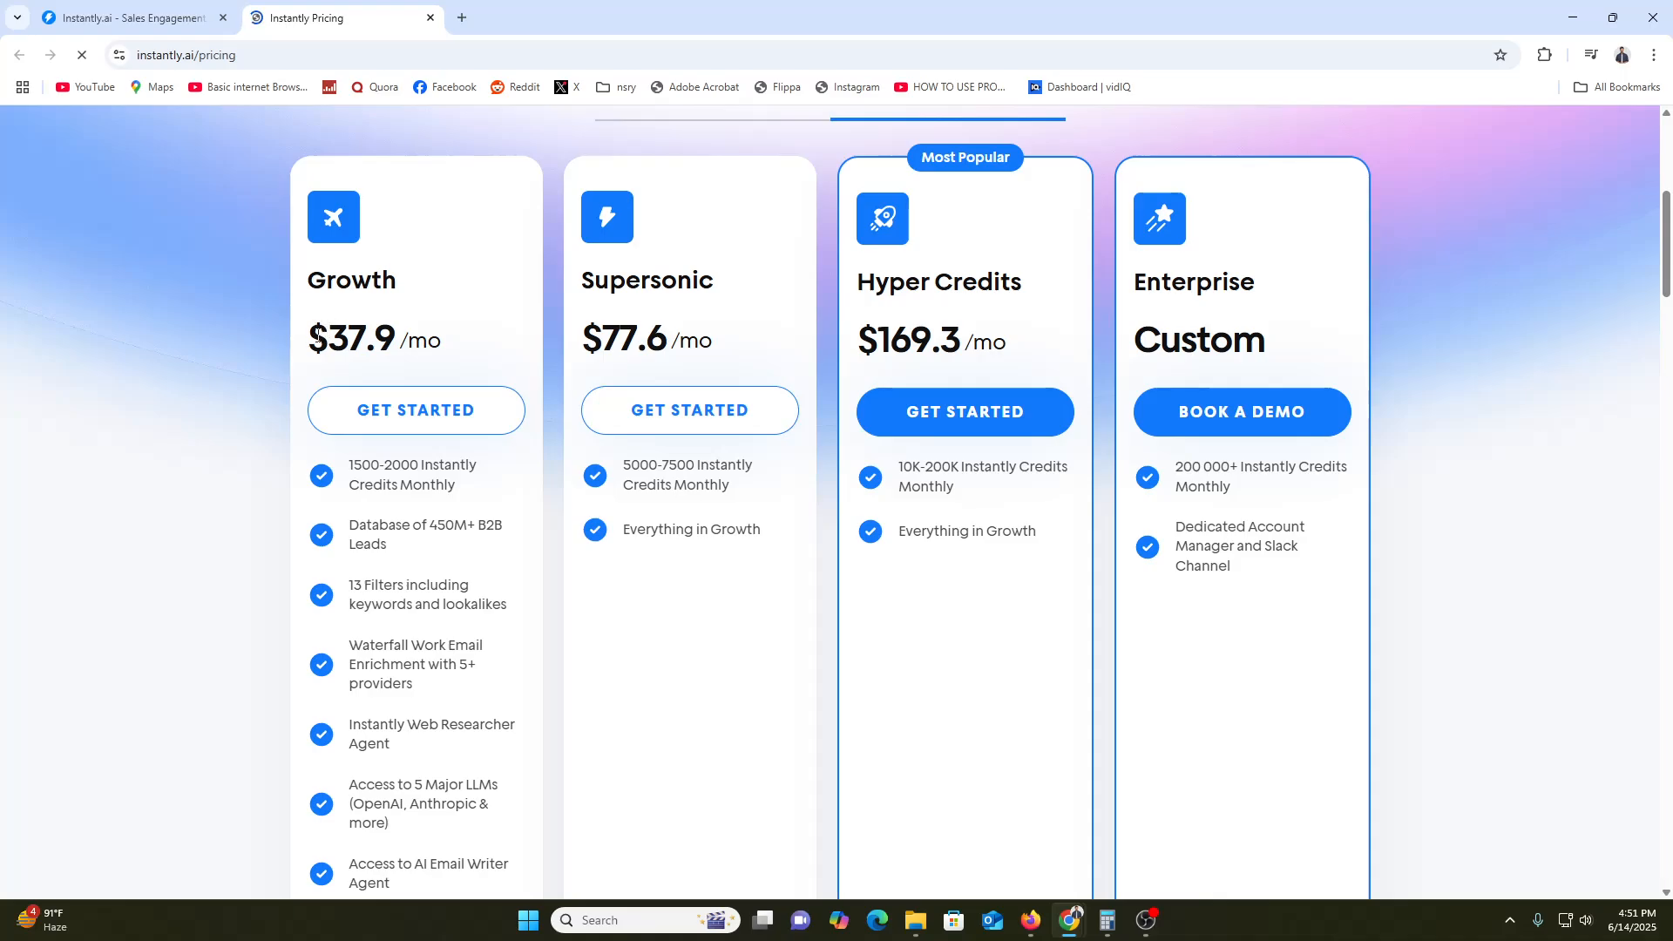
left_click_drag(312, 338, 397, 339)
left_click(392, 340)
scroll(506, 324, "up", 4)
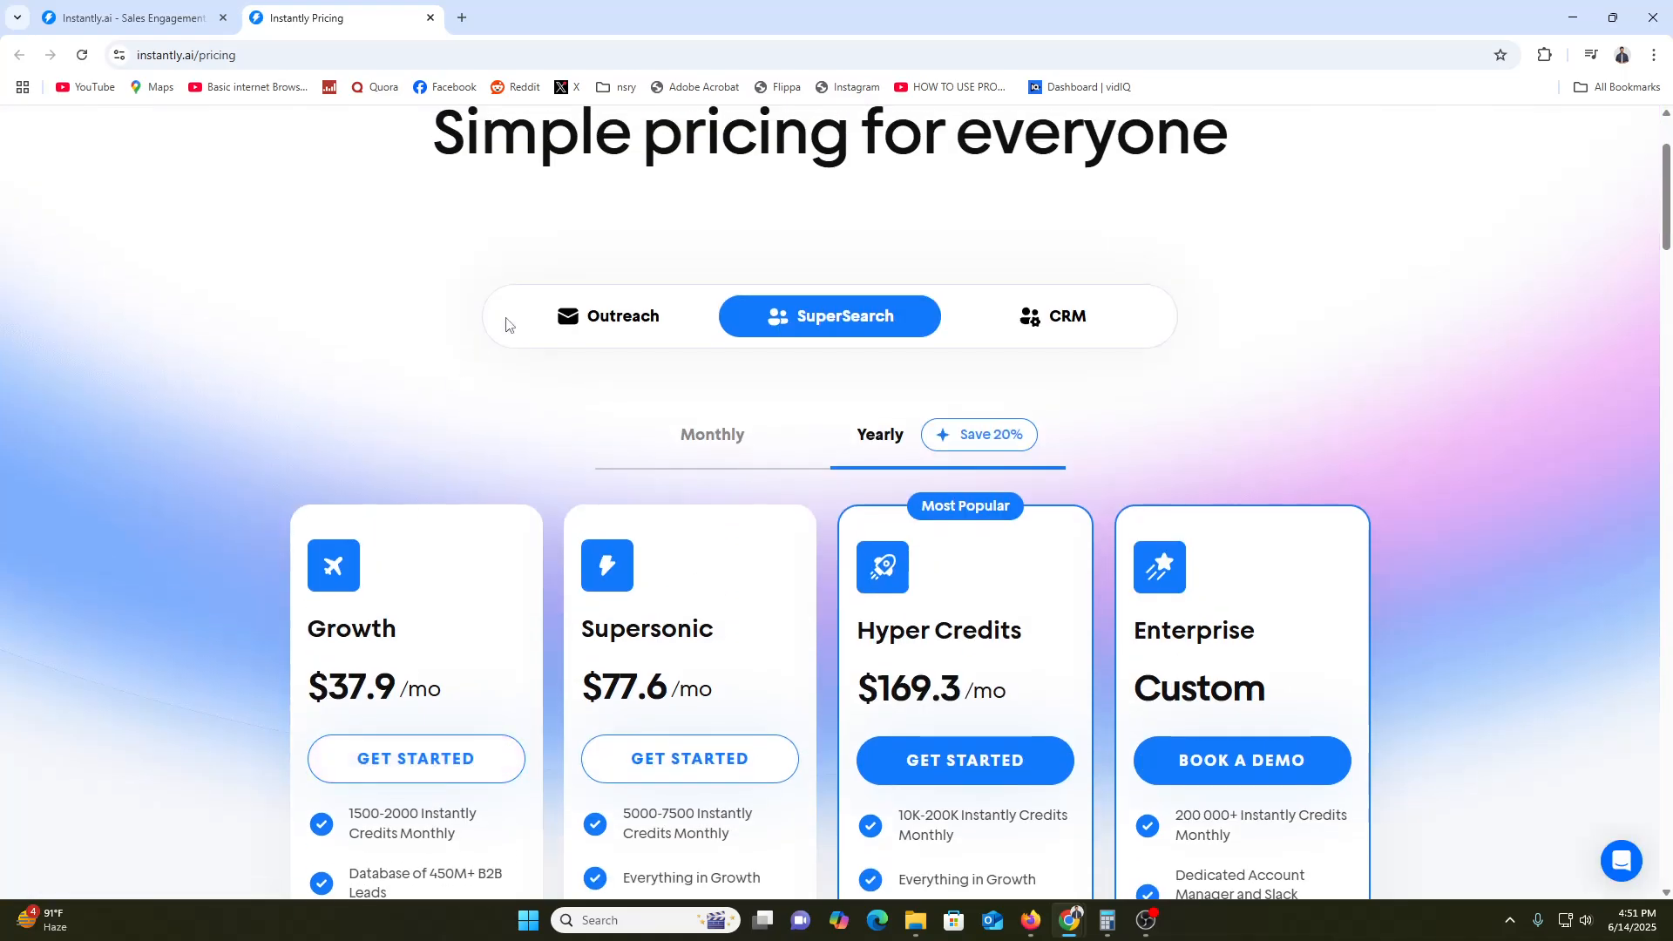
left_click(157, 9)
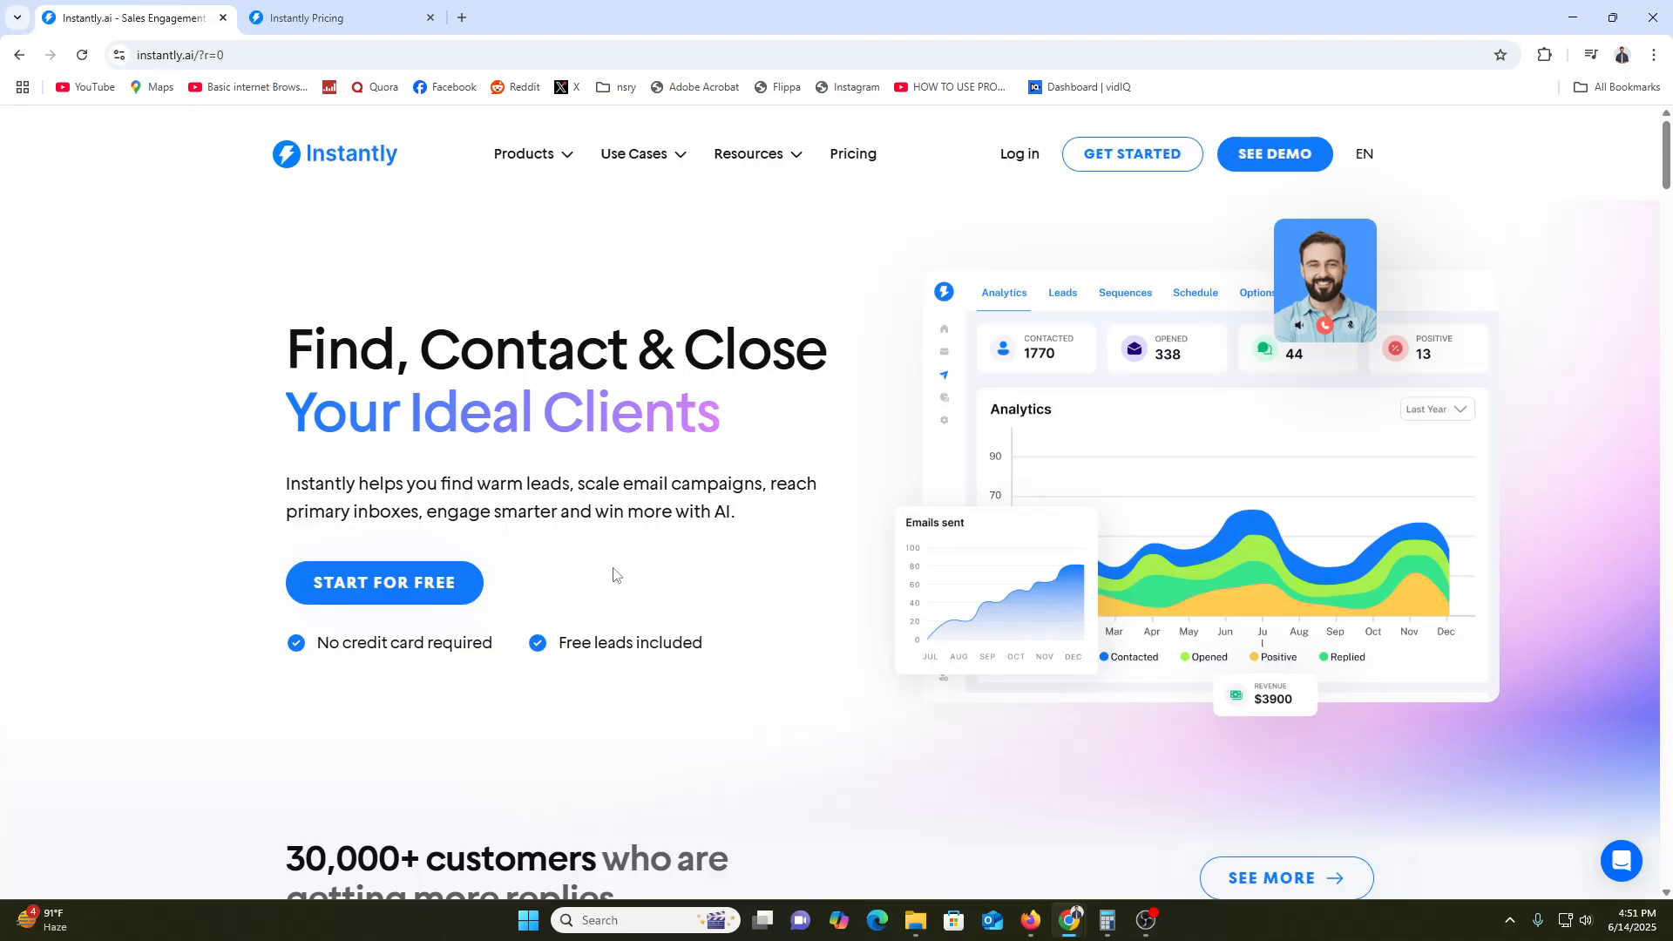
Open the Start for Free sign-up page and try the first name and email fields
left_click(393, 591)
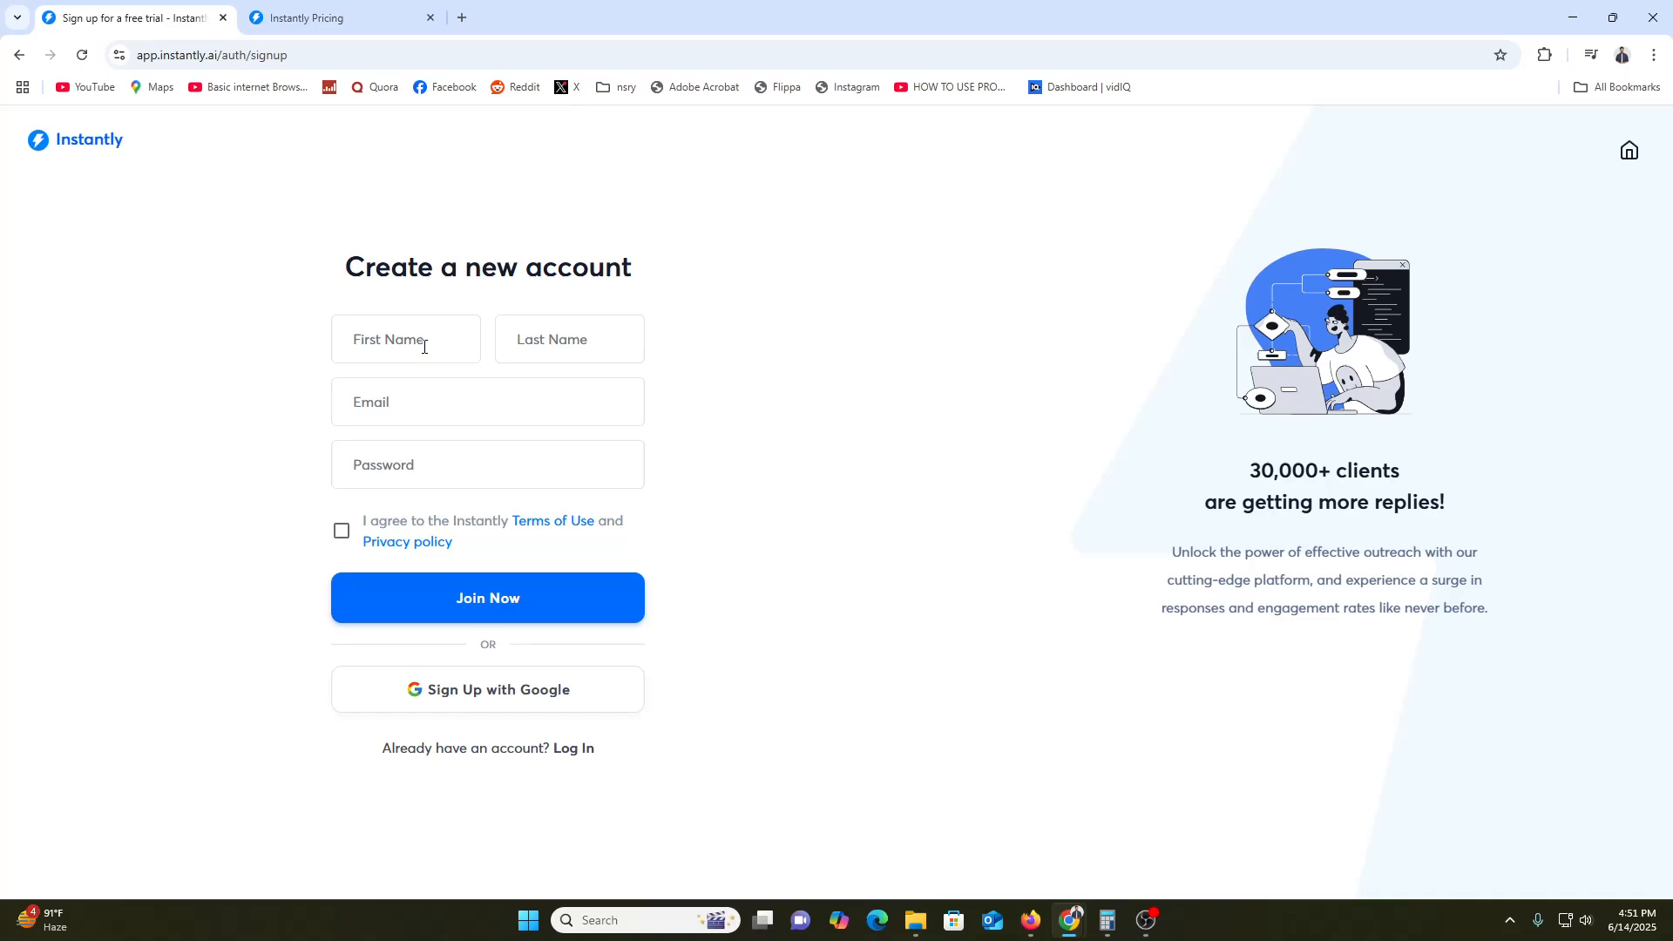
left_click(424, 347)
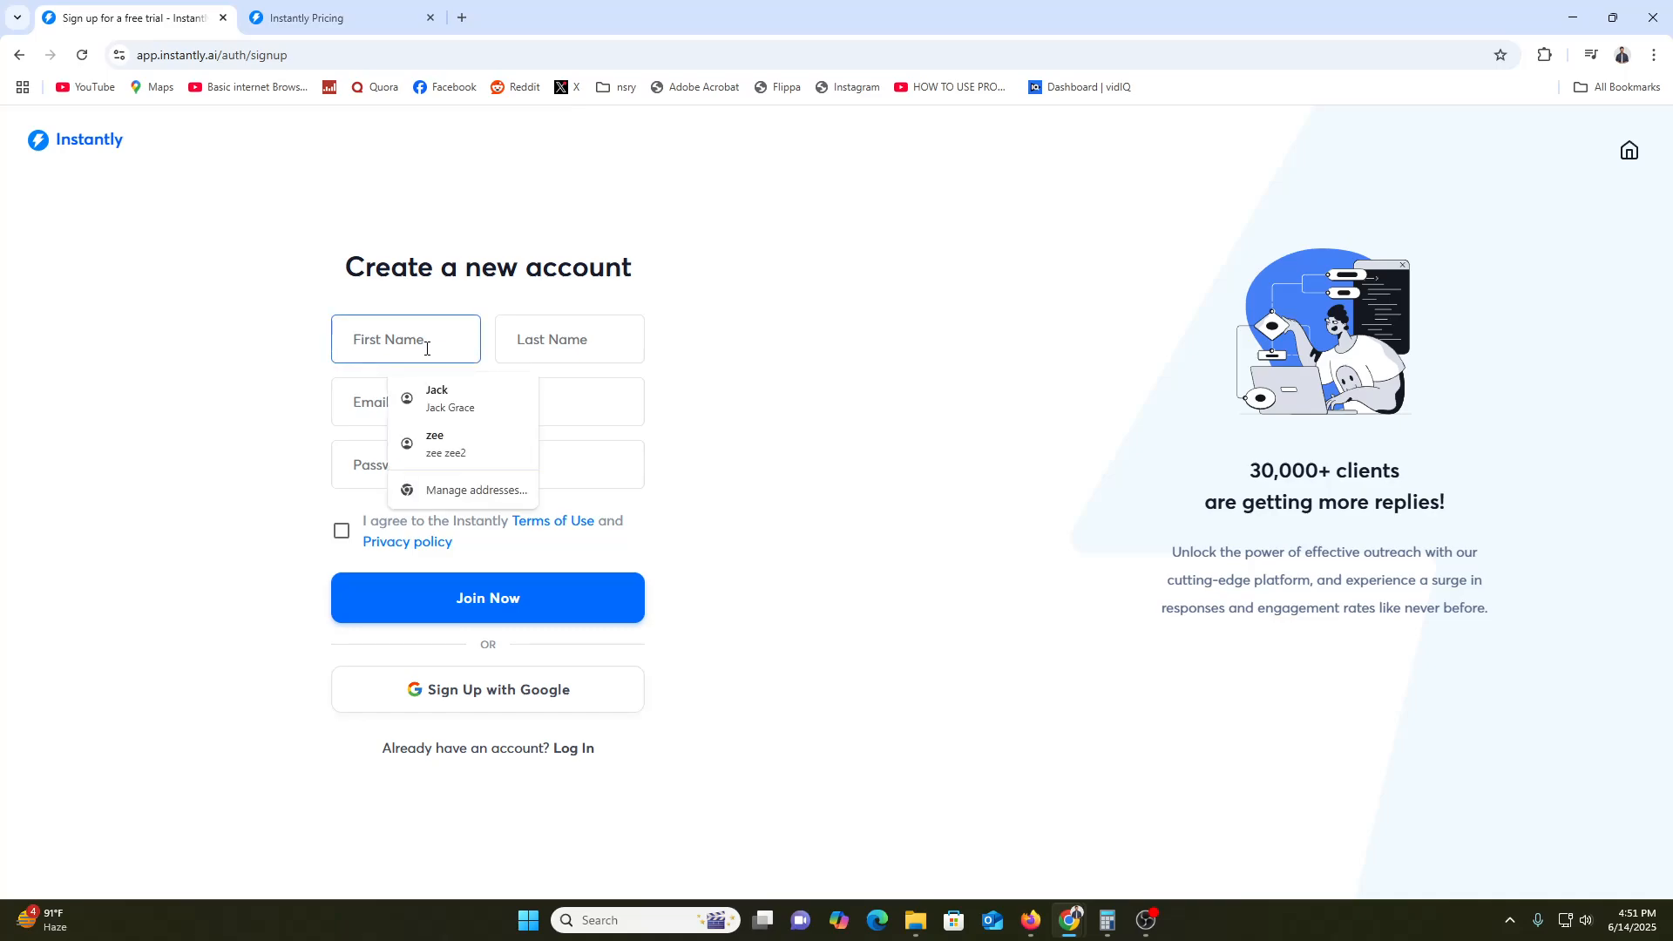
left_click(360, 410)
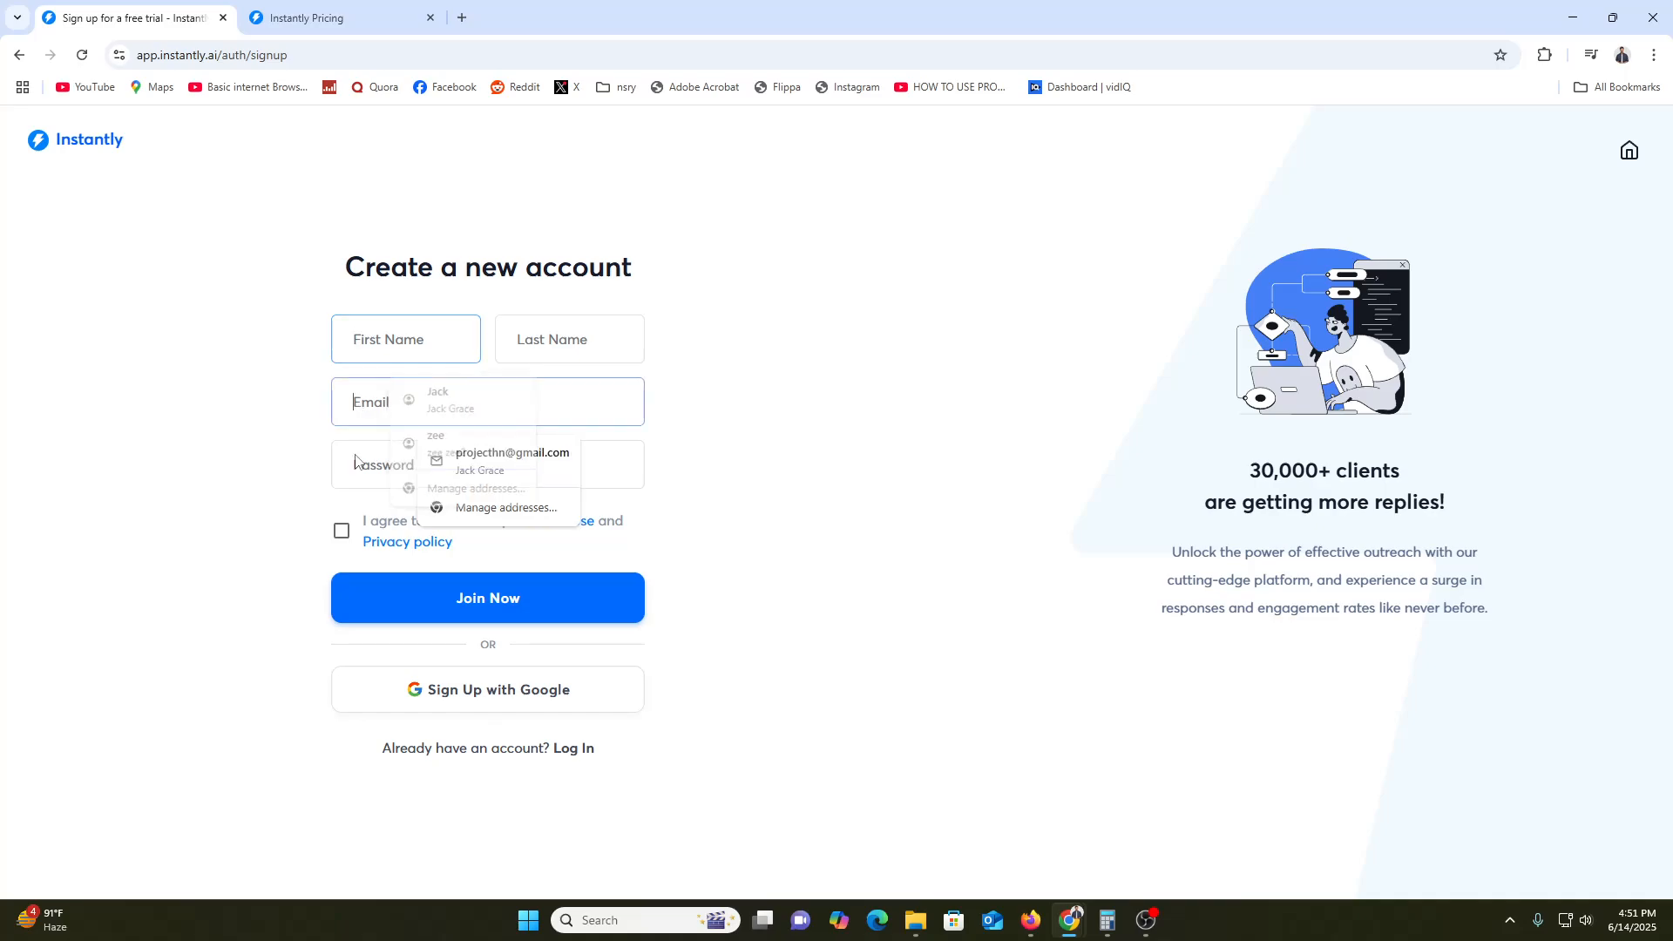
left_click(342, 534)
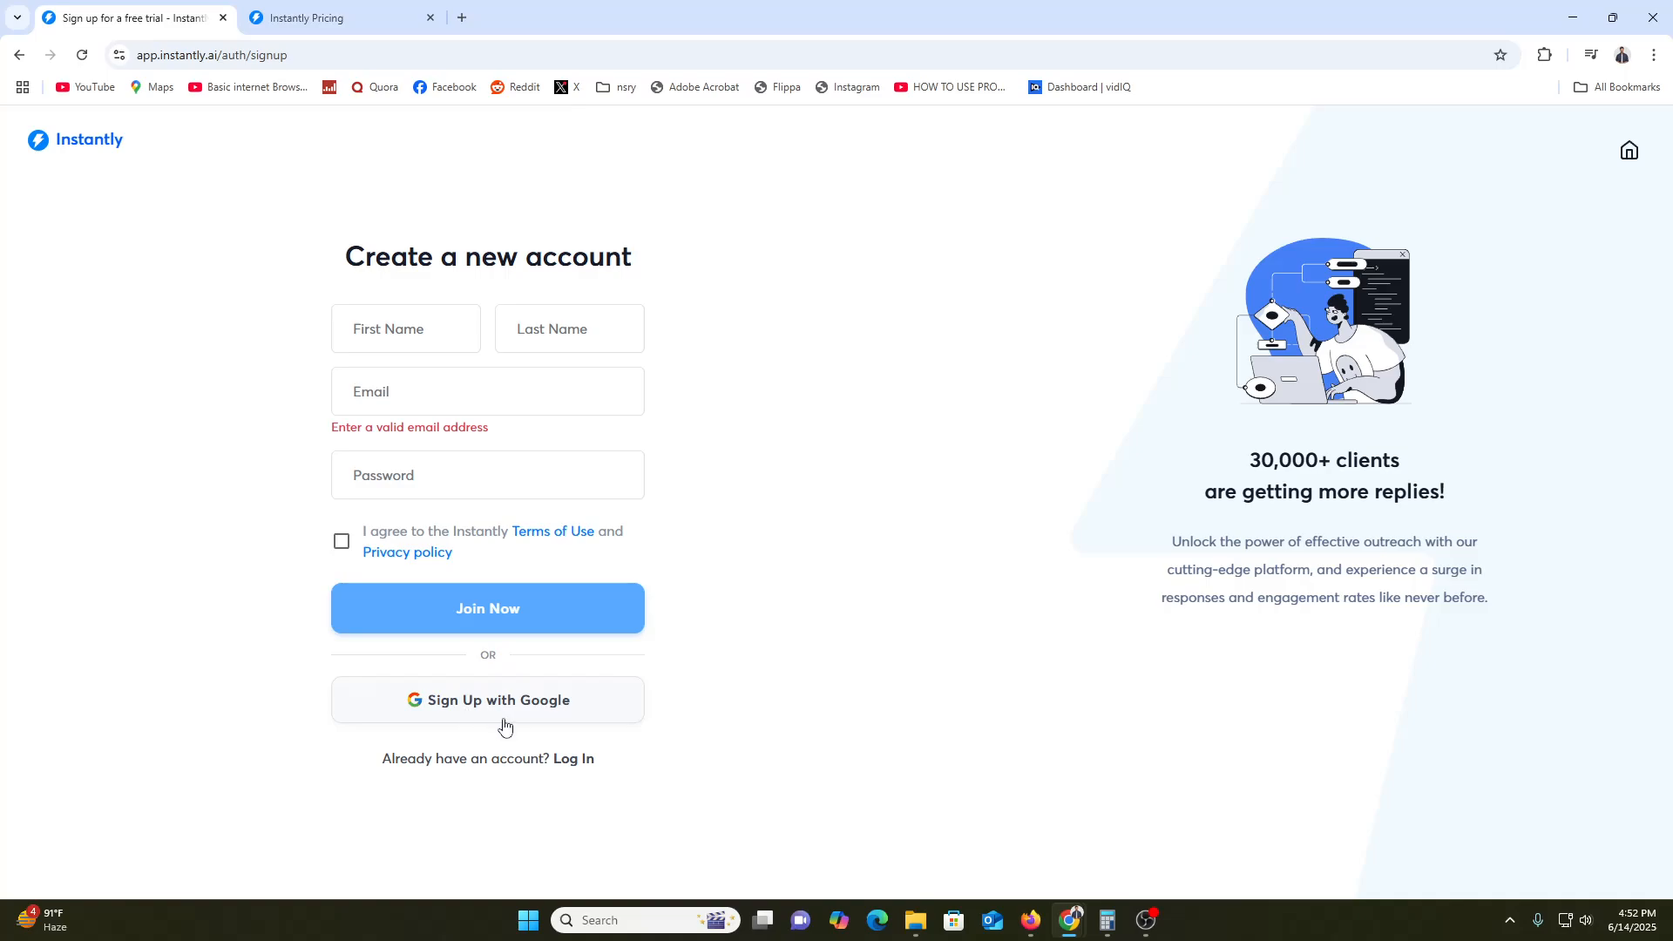
Agree to the terms of use and privacy policy and sign up with Google
left_click(620, 719)
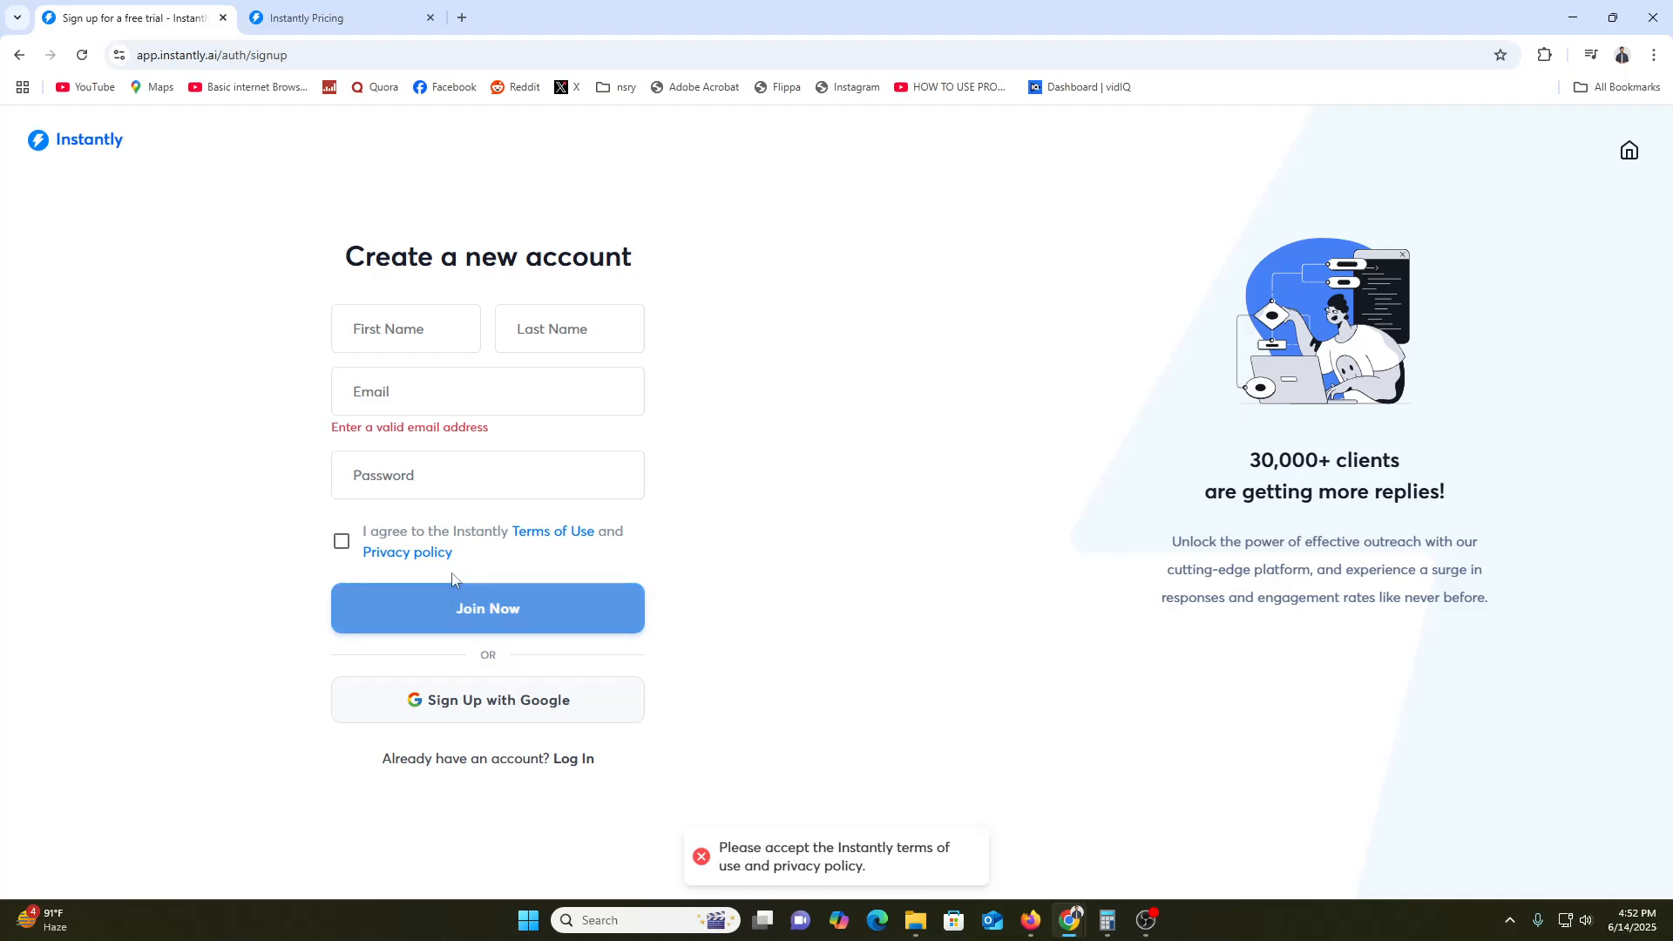
left_click(341, 542)
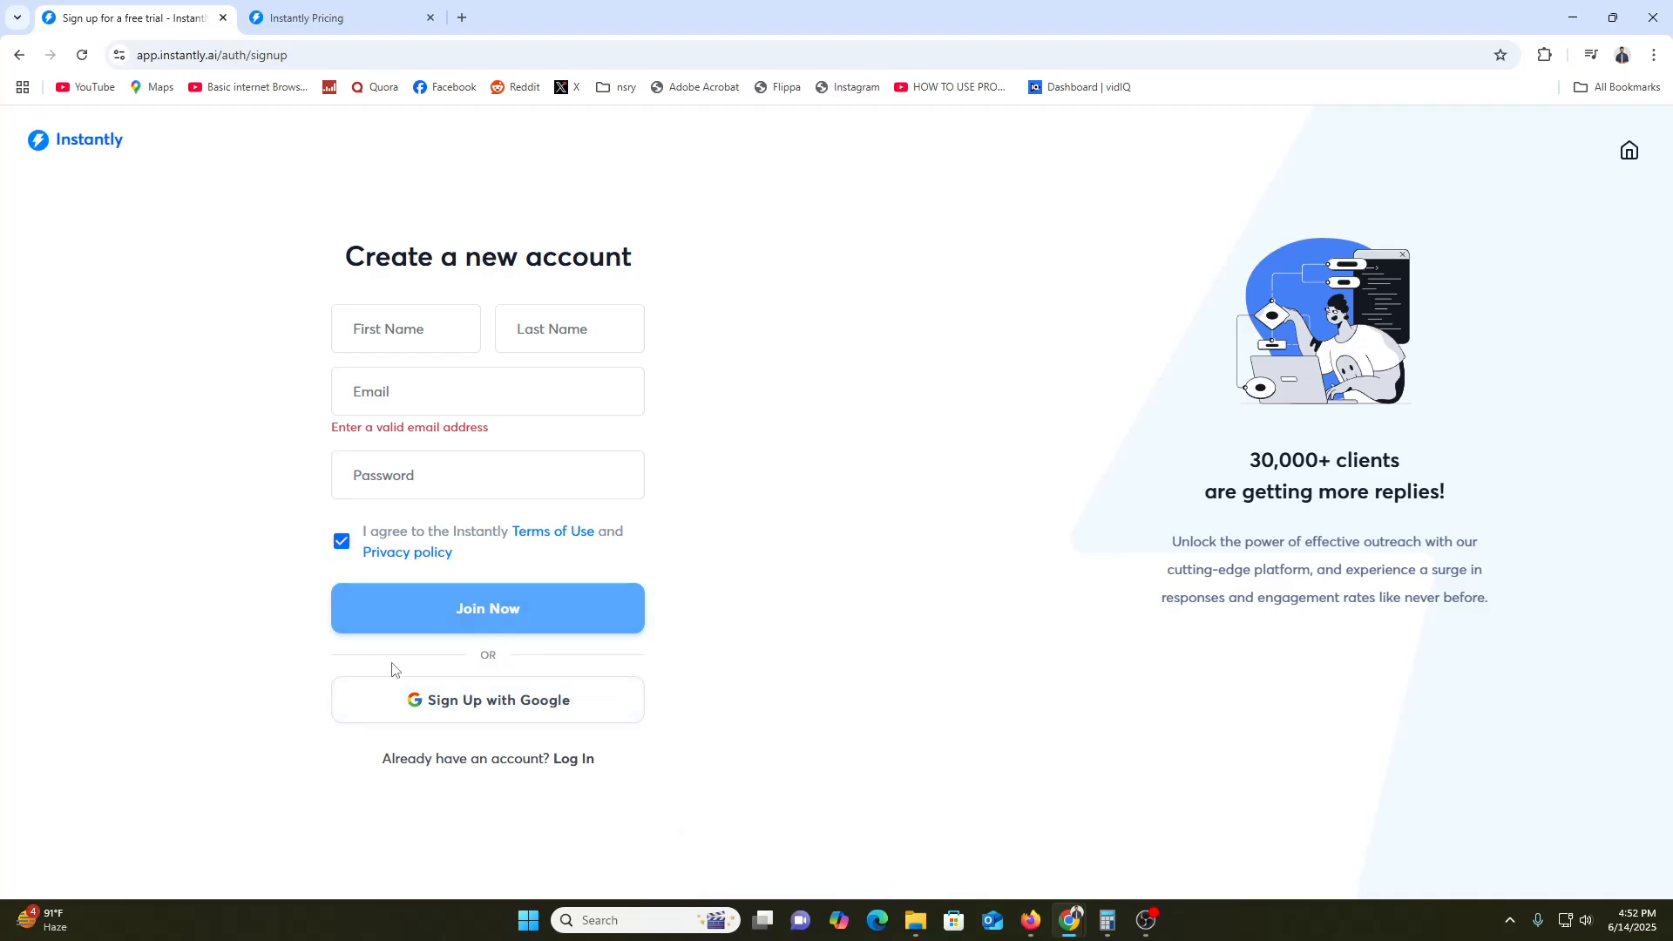
left_click(418, 700)
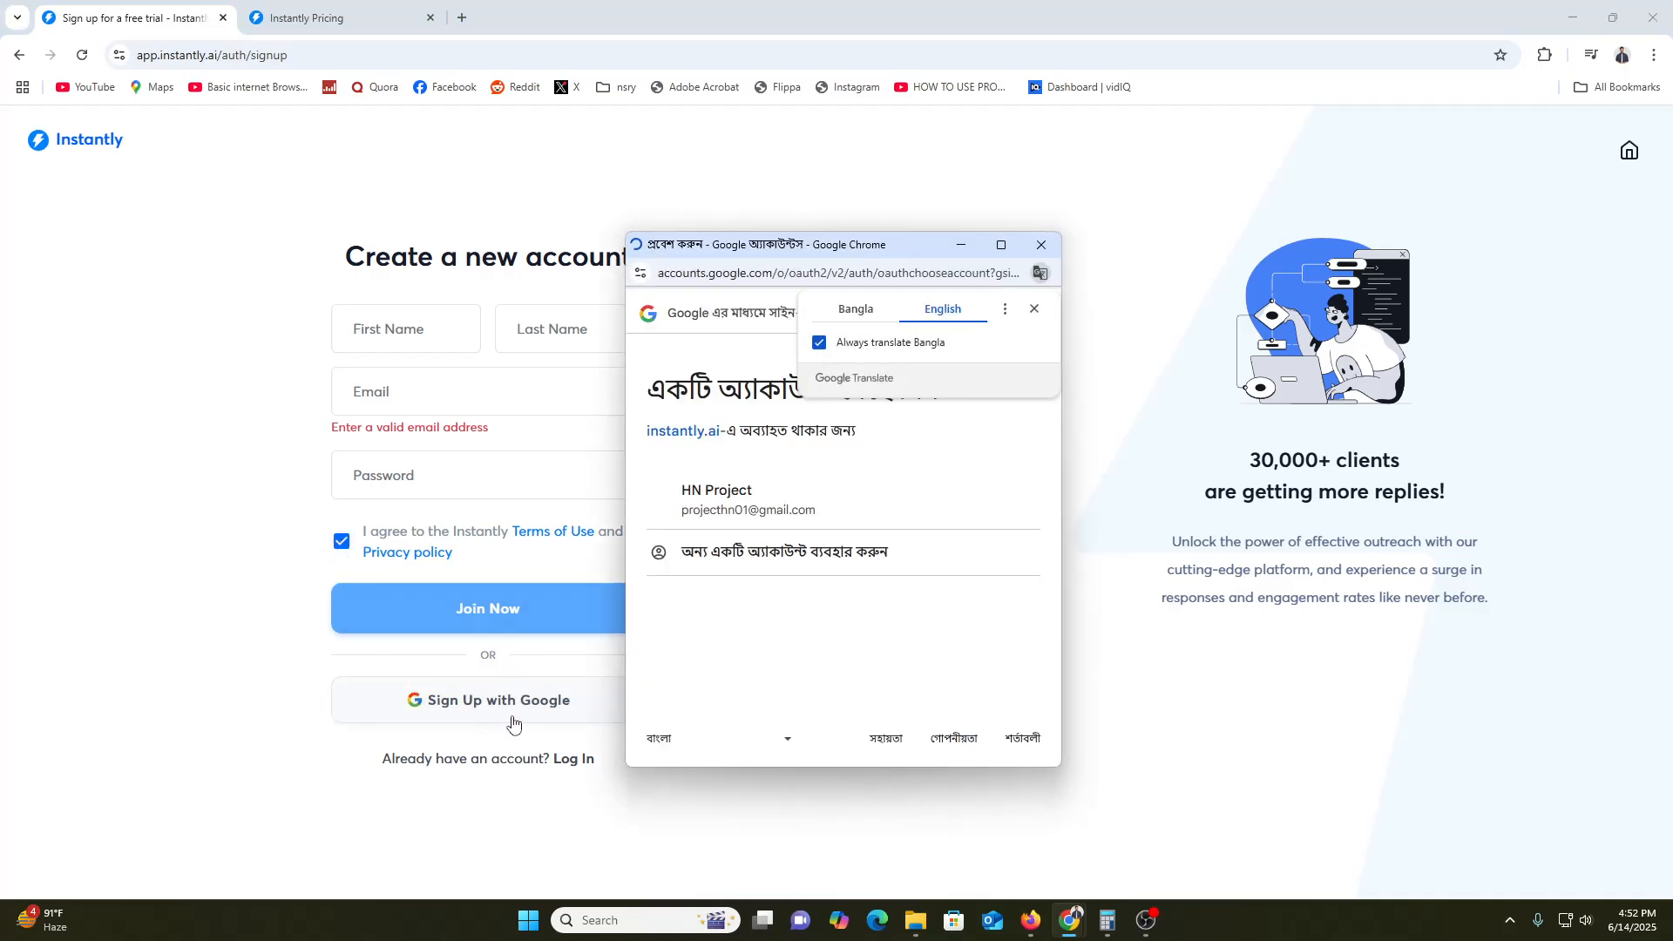
Pick the Google account in the popup and continue into Instantly
left_click(706, 504)
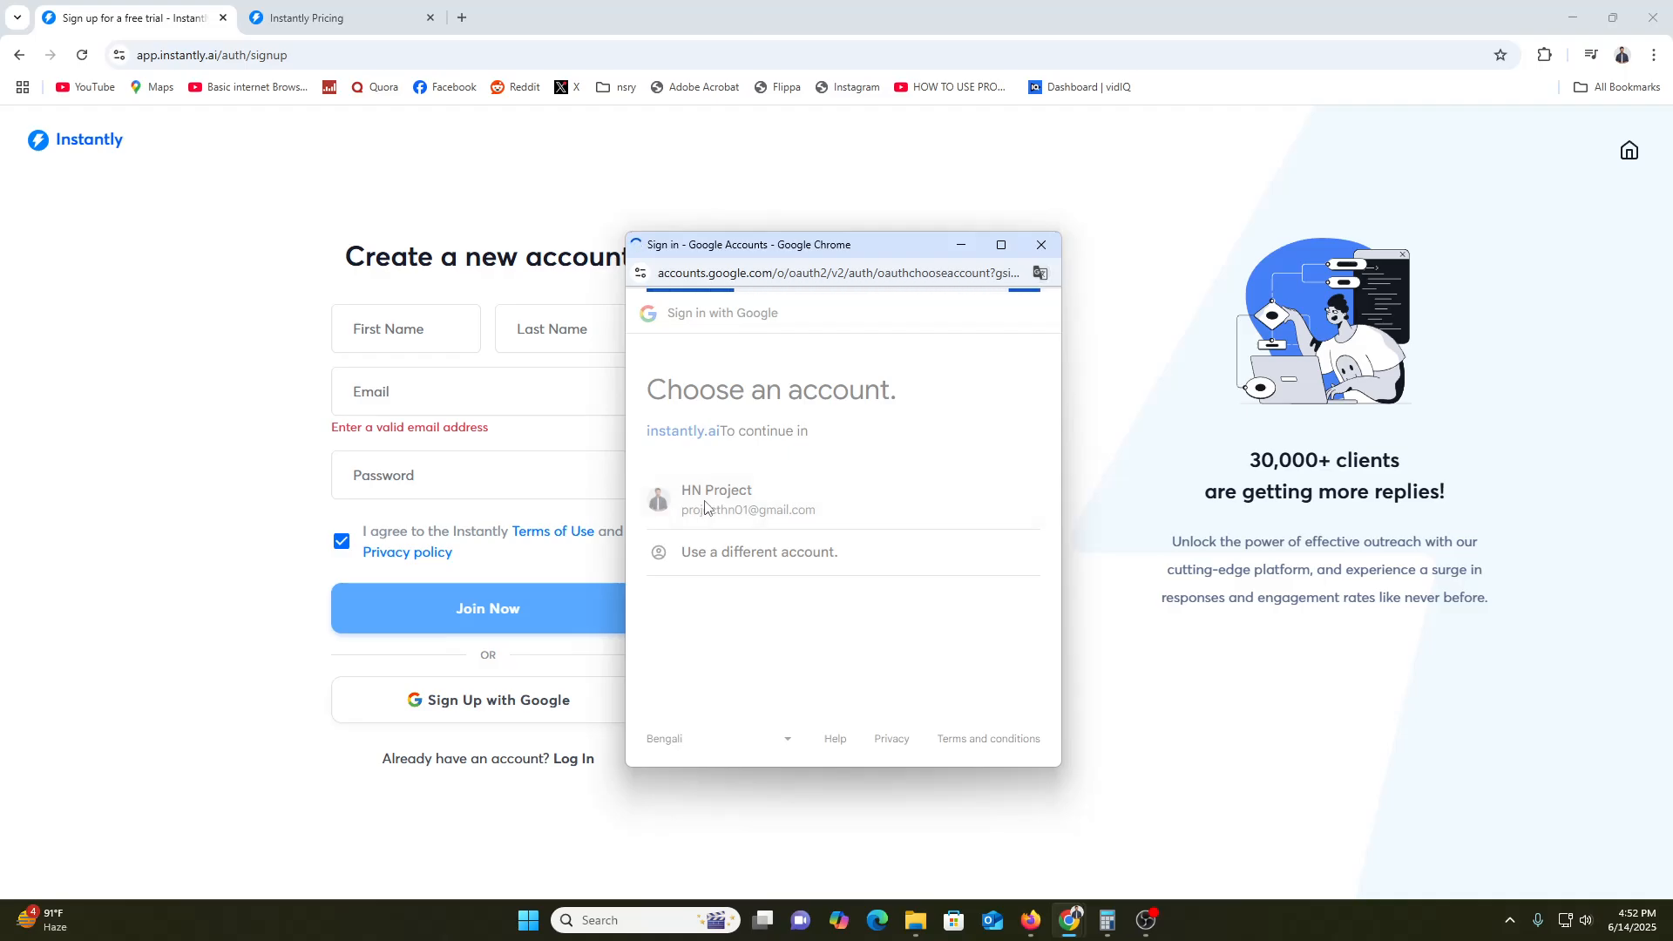
left_click(929, 633)
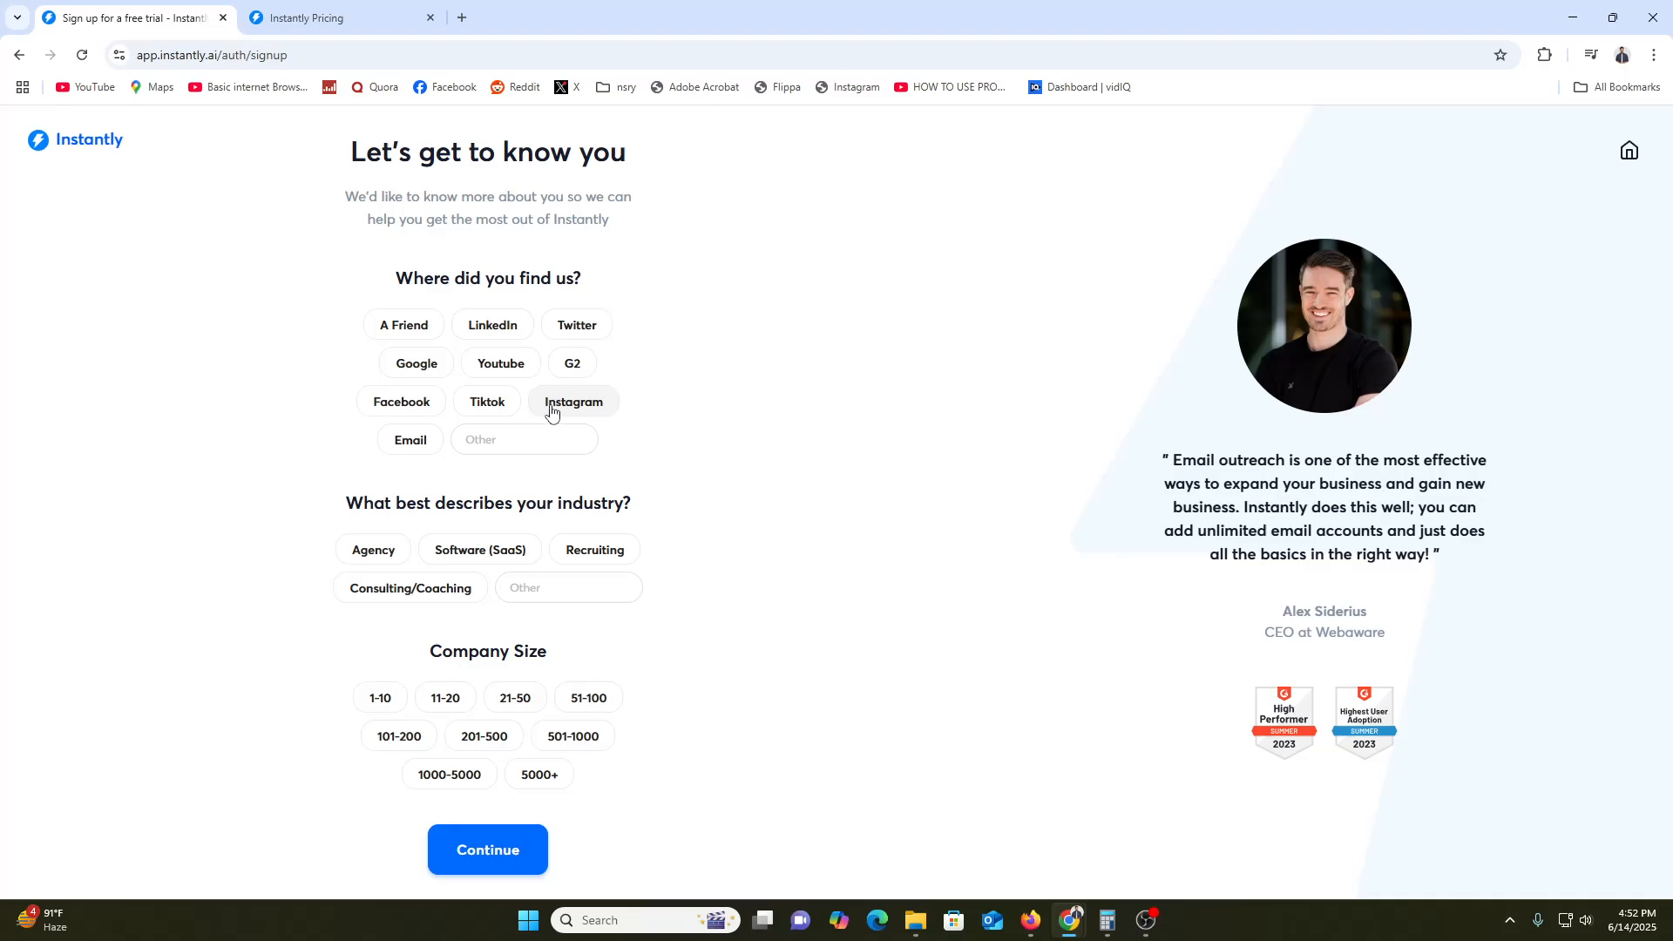
Answer A Friend, Consulting/Coaching industry and 1-10 company size, then submit the survey
left_click(413, 344)
left_click_drag(345, 503, 558, 509)
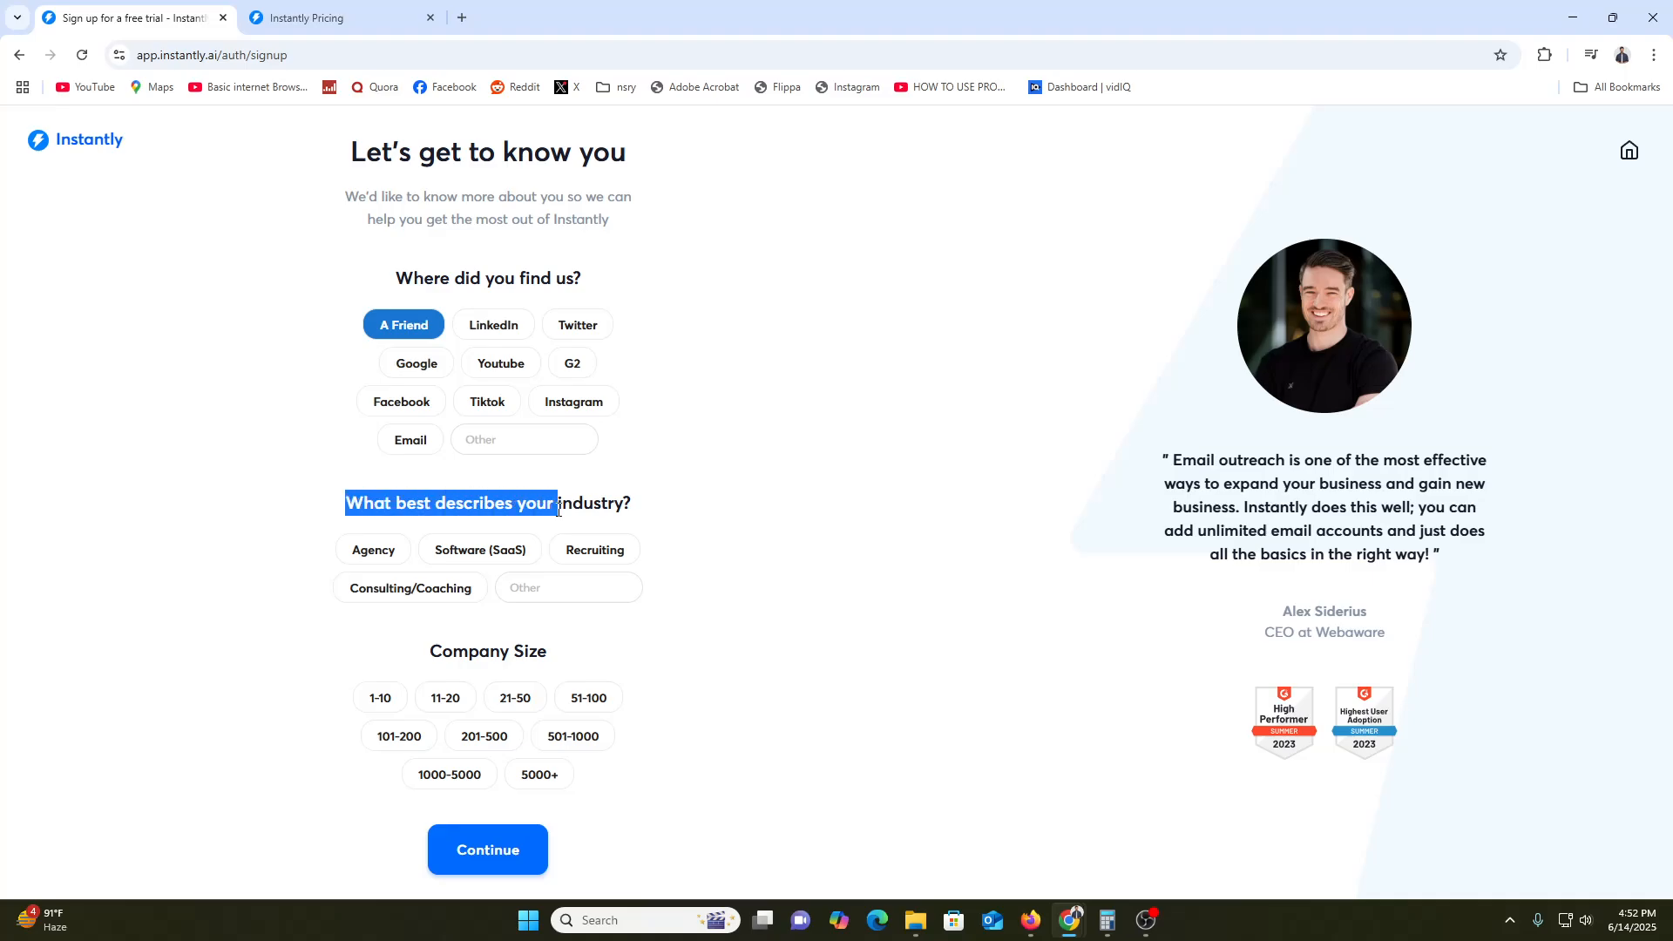
left_click(397, 595)
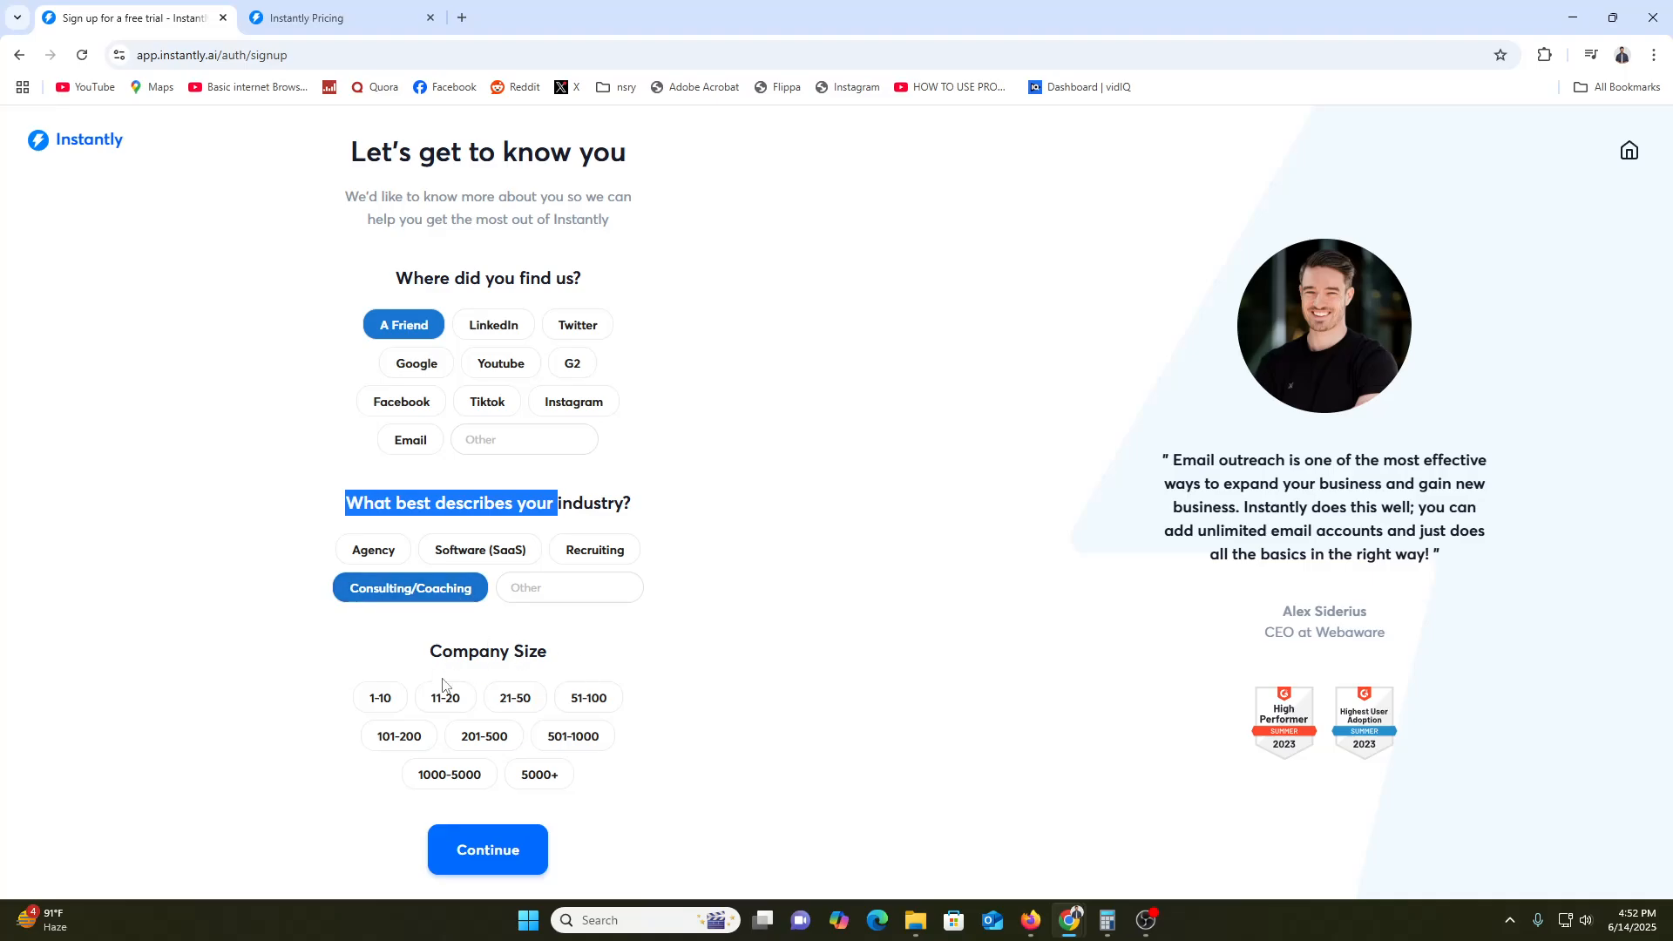
left_click(364, 702)
left_click(488, 850)
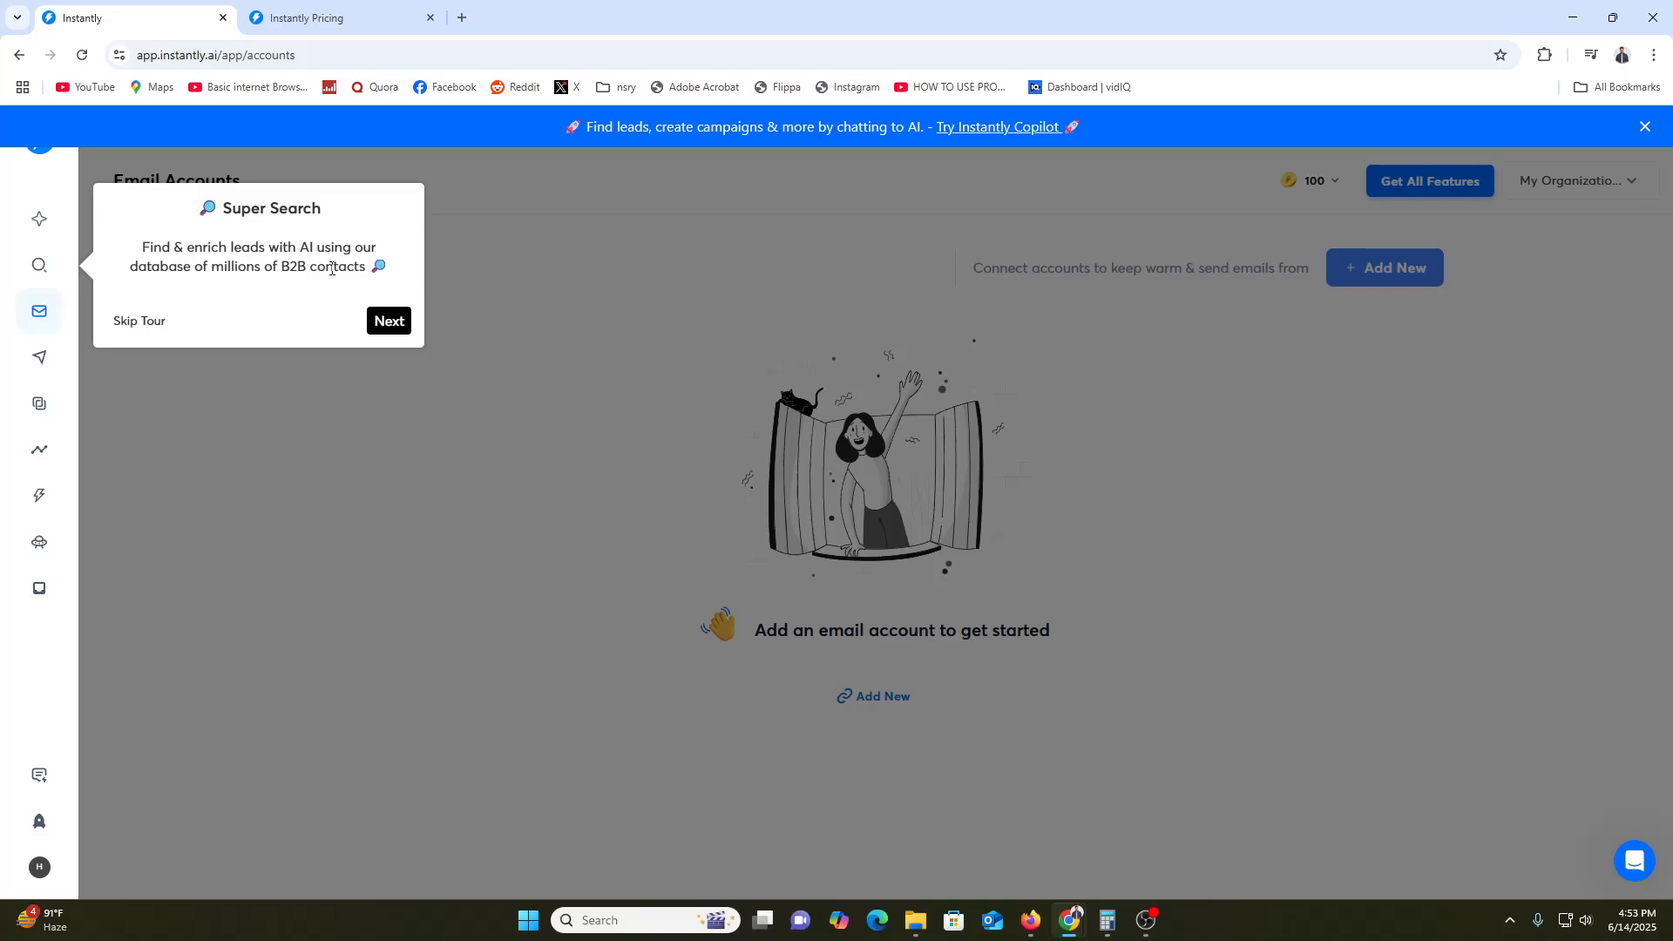
Advance the product tour through Accounts, Campaigns, Unibox, Analytics, CRM and Website Visitors
left_click(389, 322)
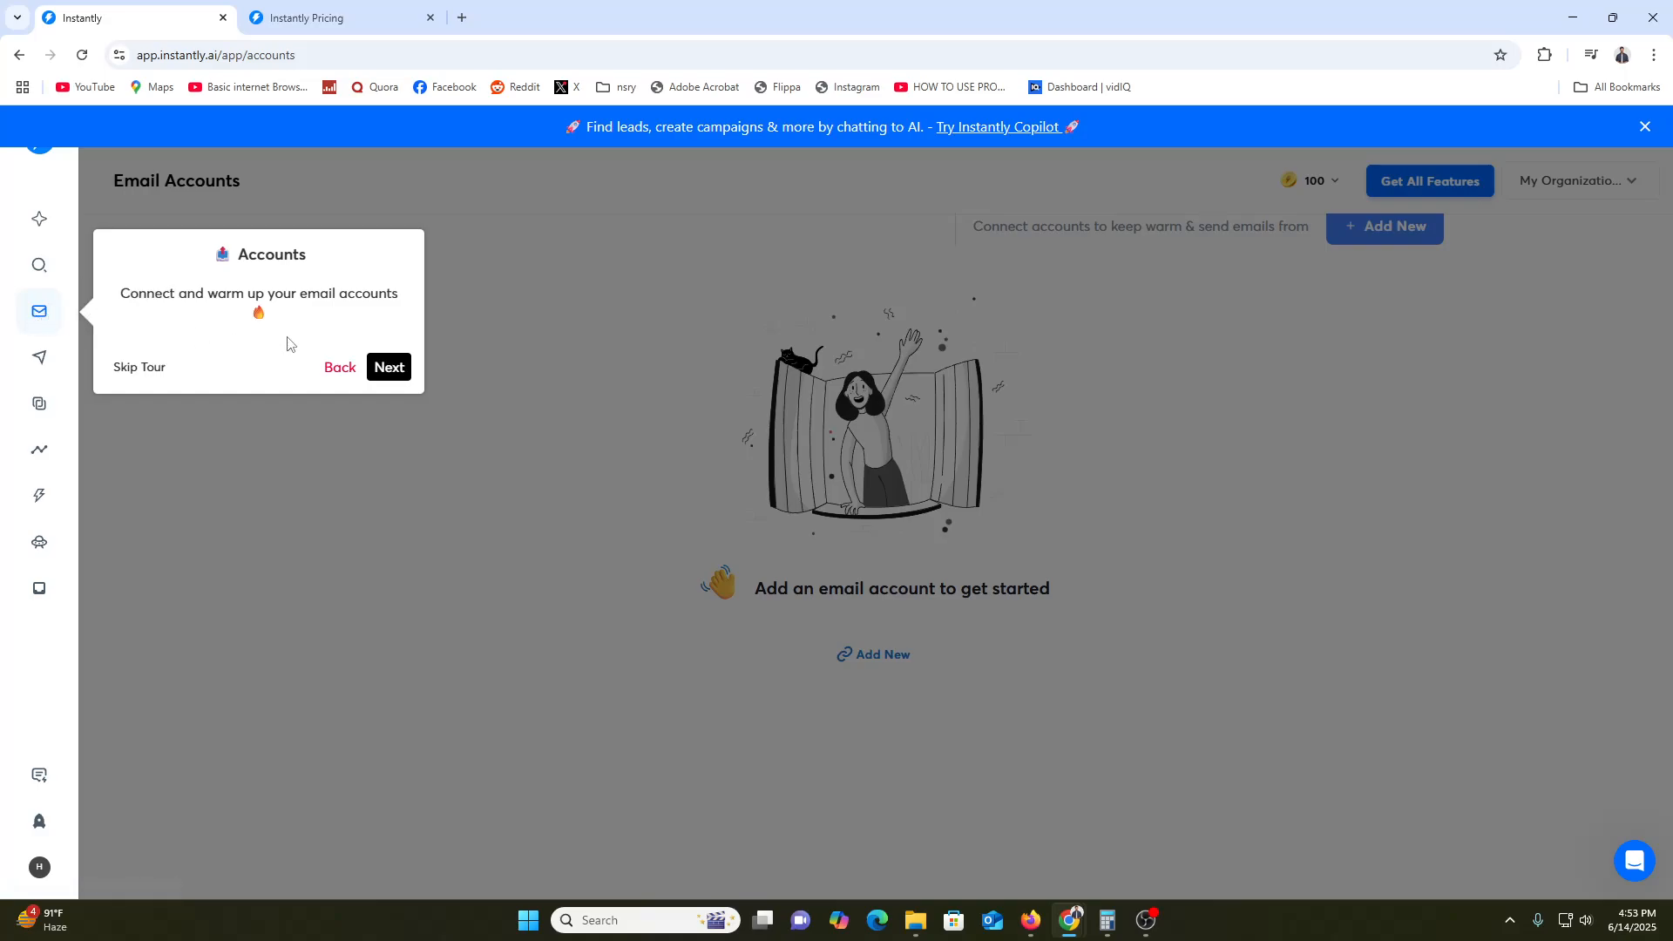
left_click(390, 370)
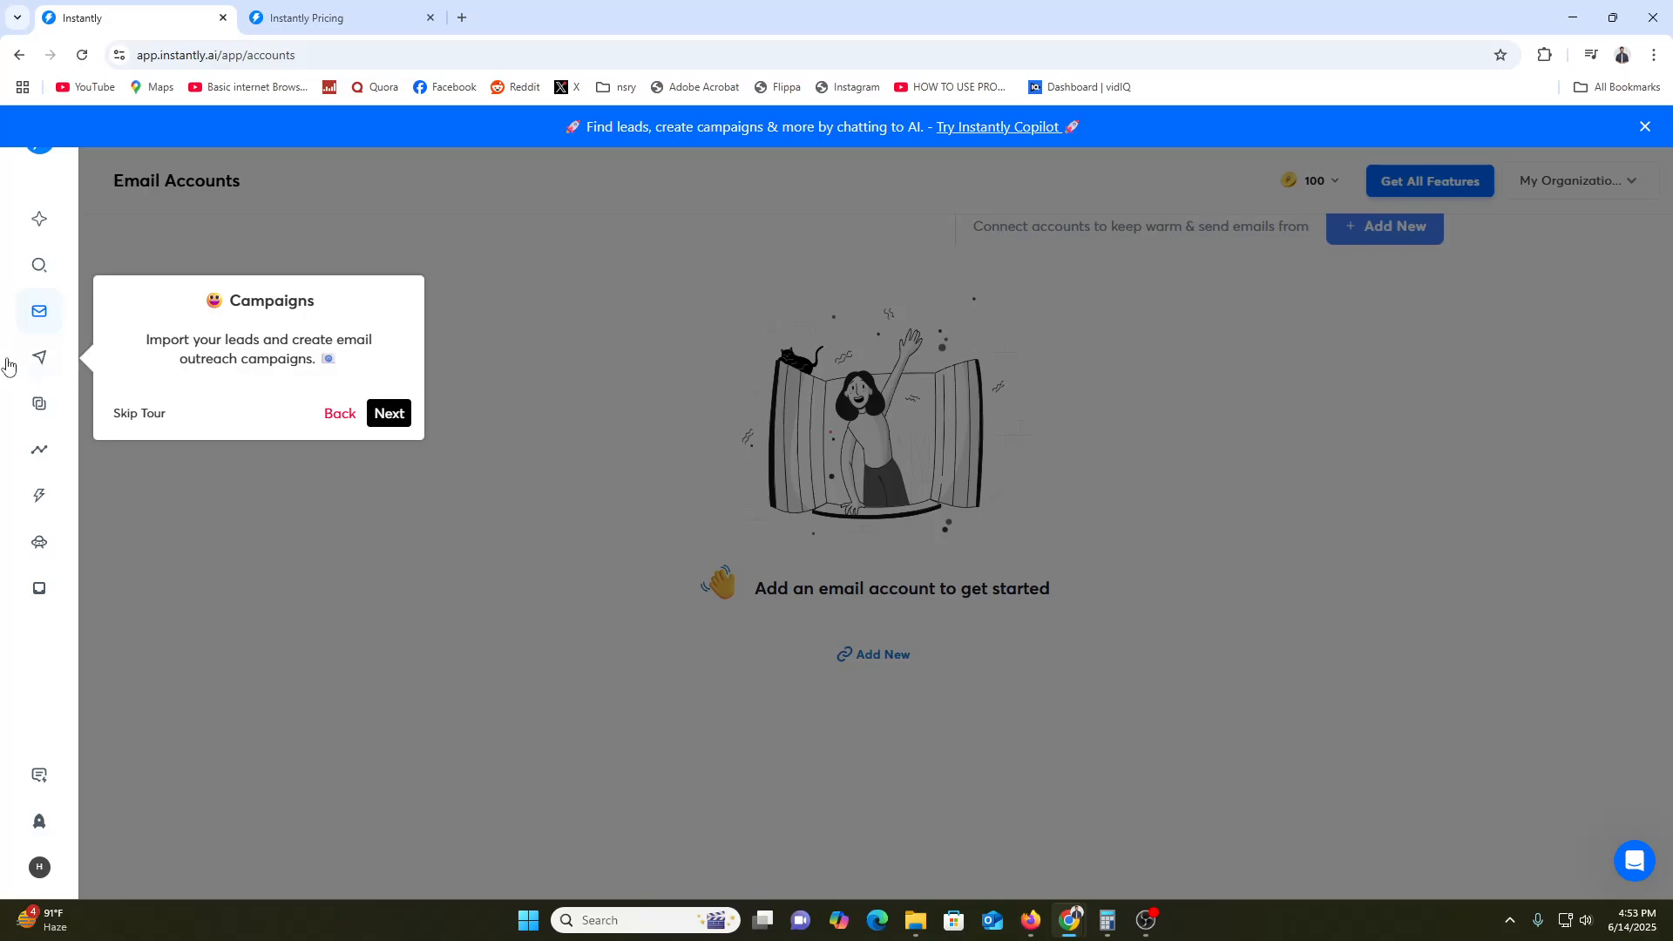
left_click(390, 414)
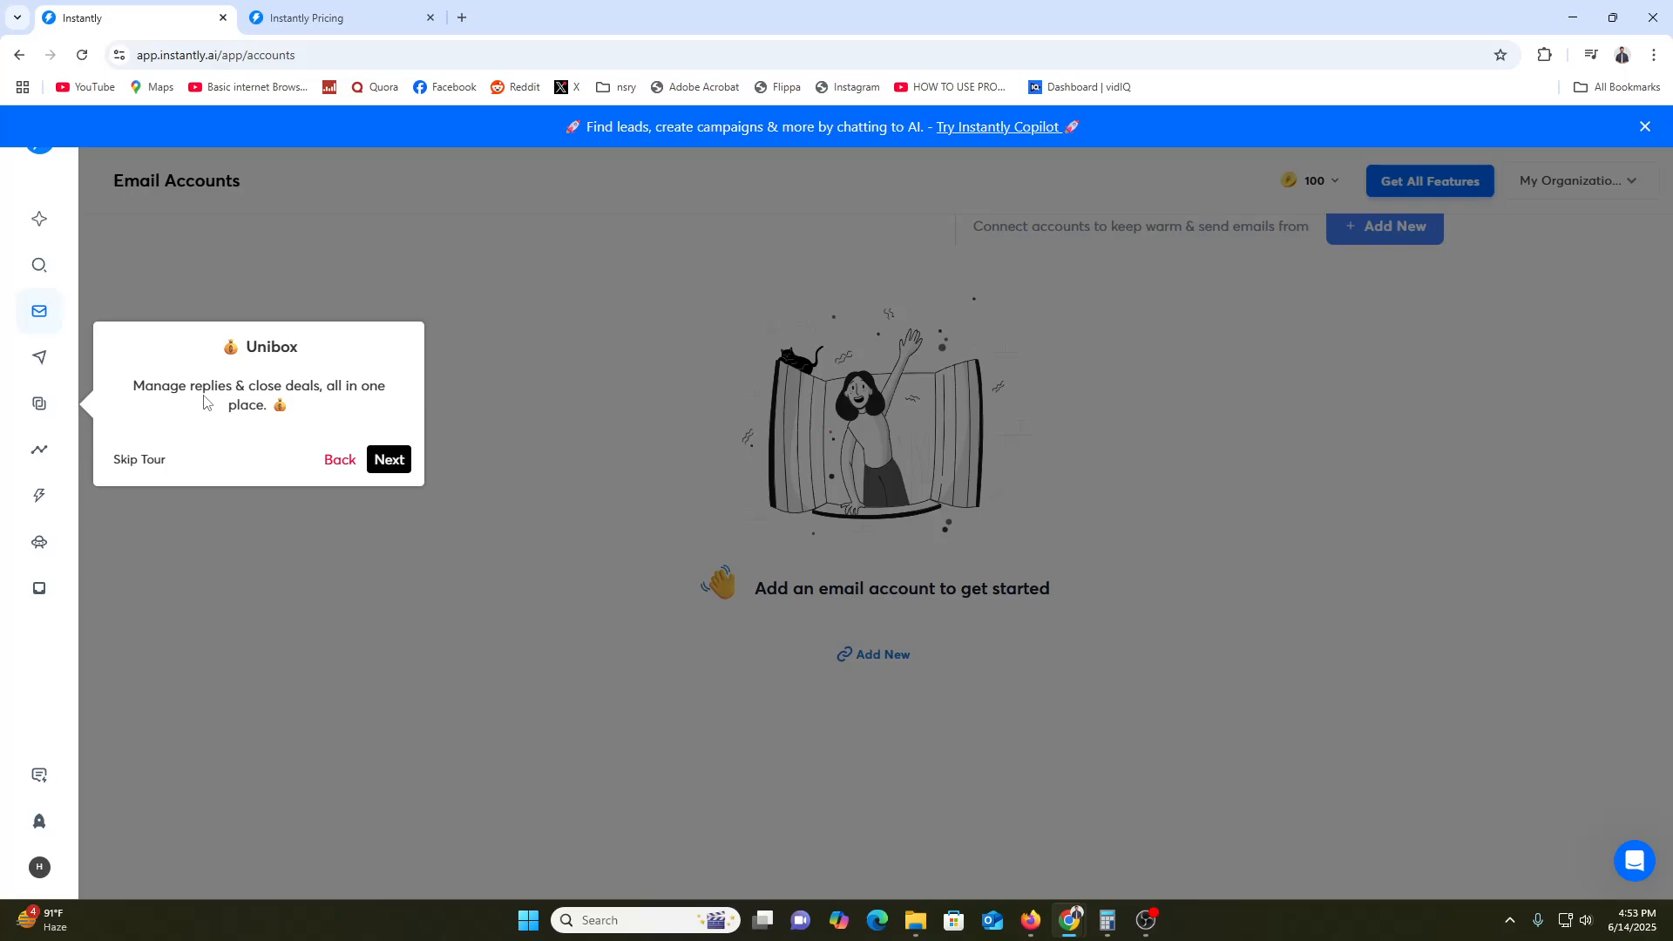
left_click(397, 457)
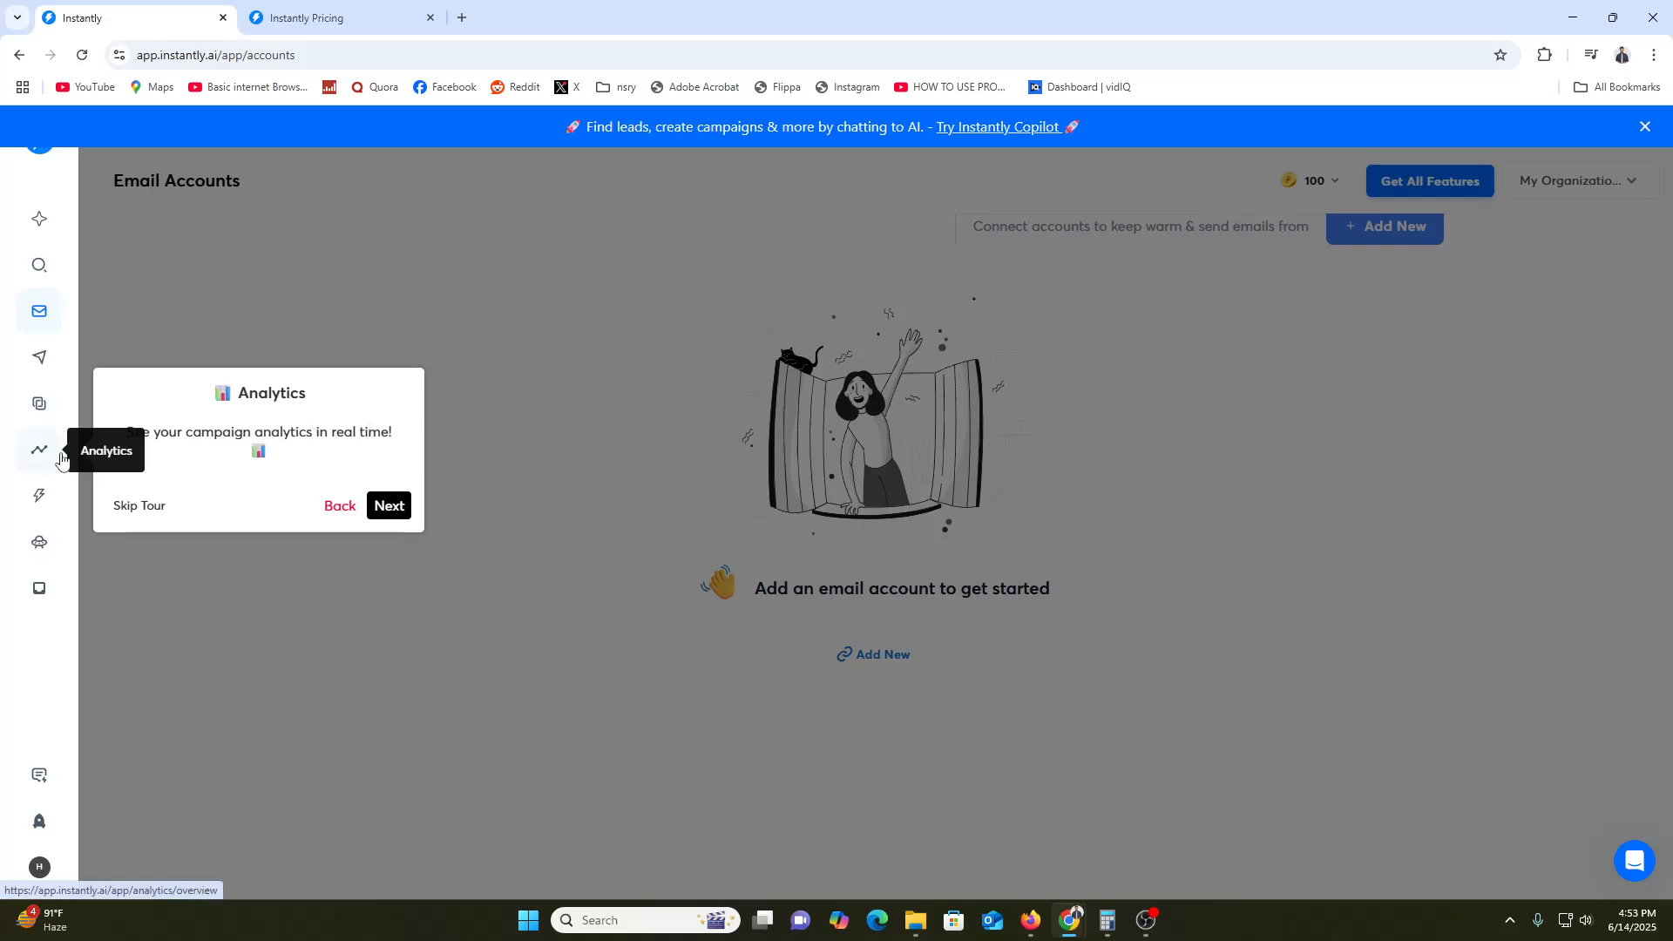
left_click(391, 503)
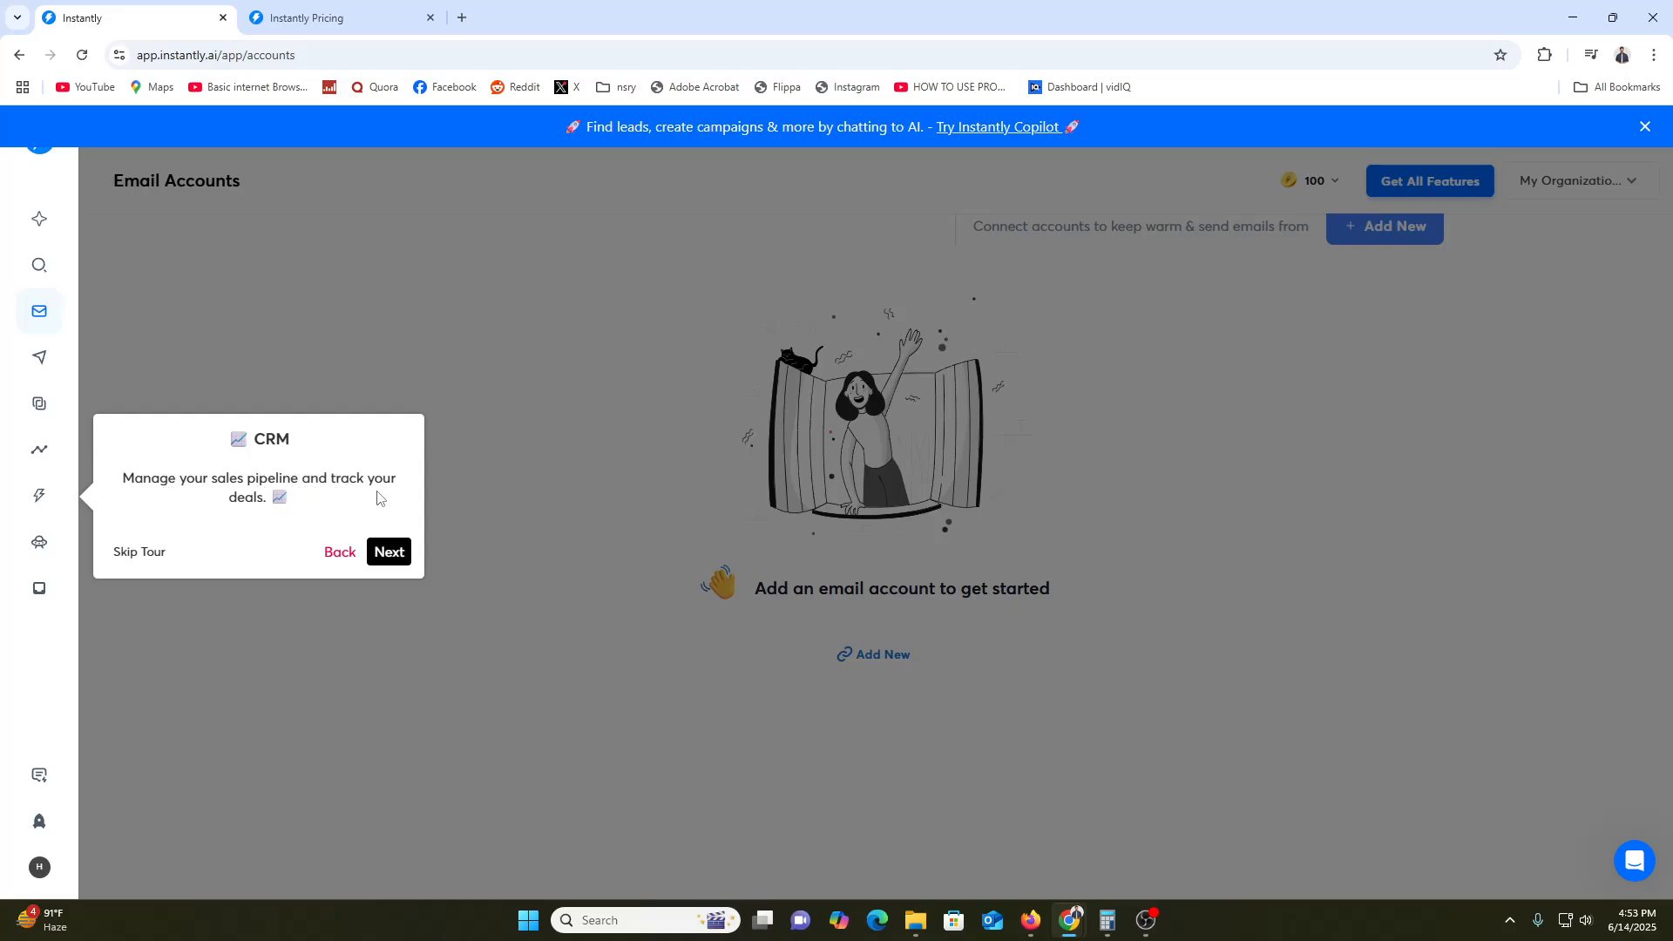
left_click(392, 555)
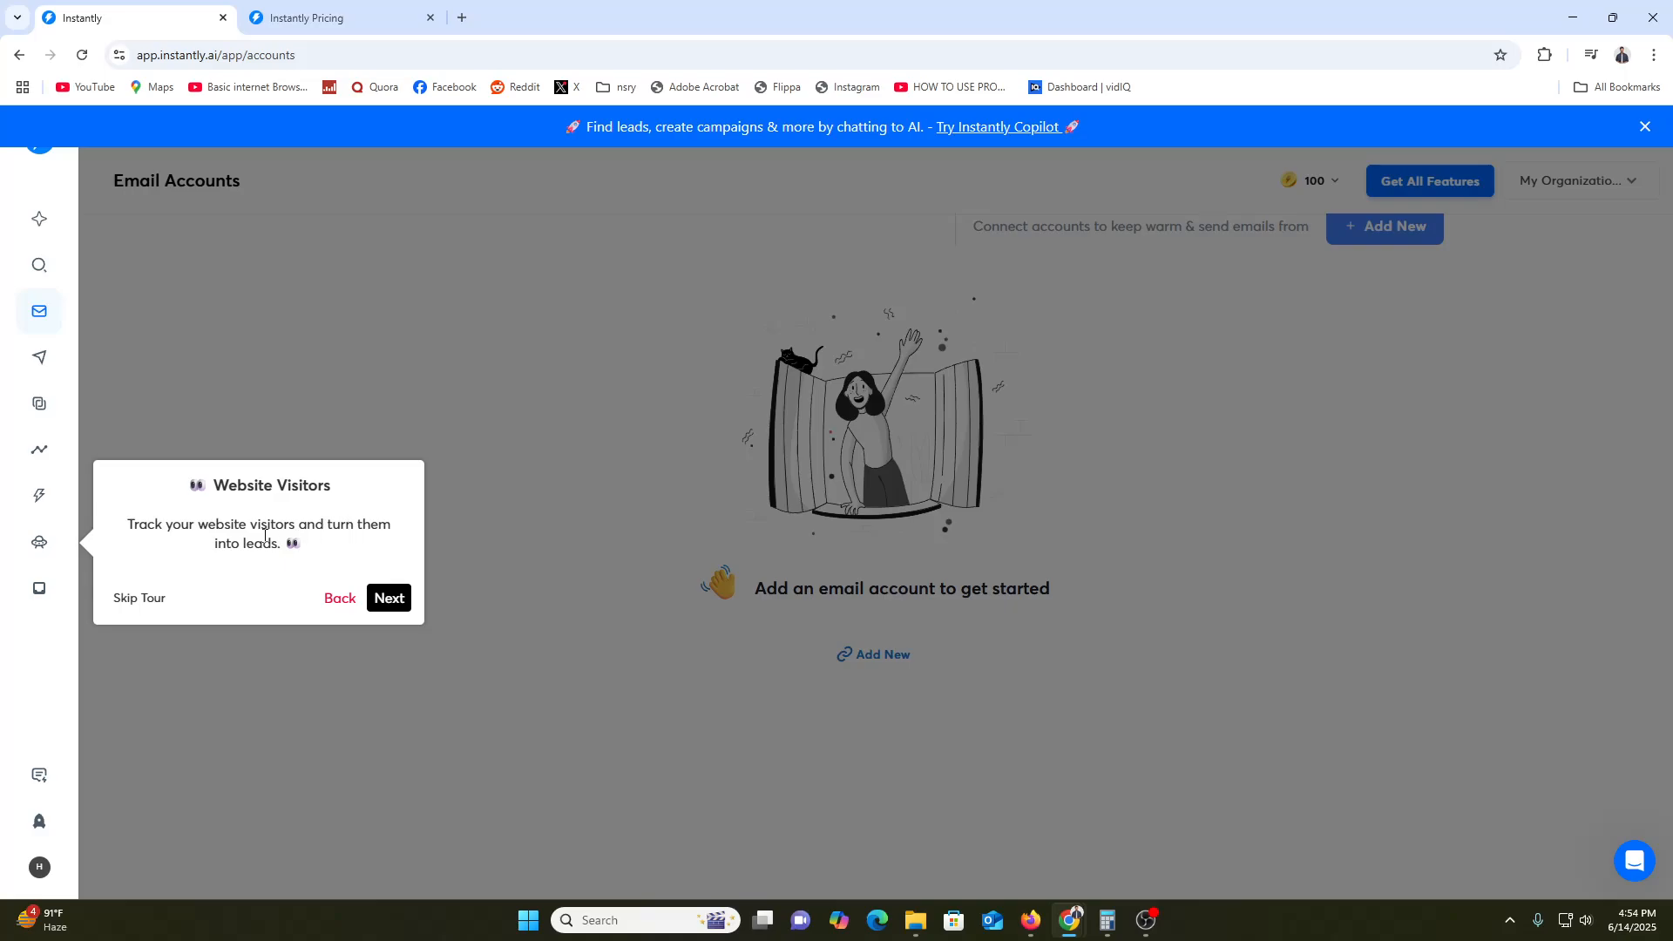
Continue past Inbox Placement, feedback and Accelerator tips, then start adding an email account
left_click(394, 599)
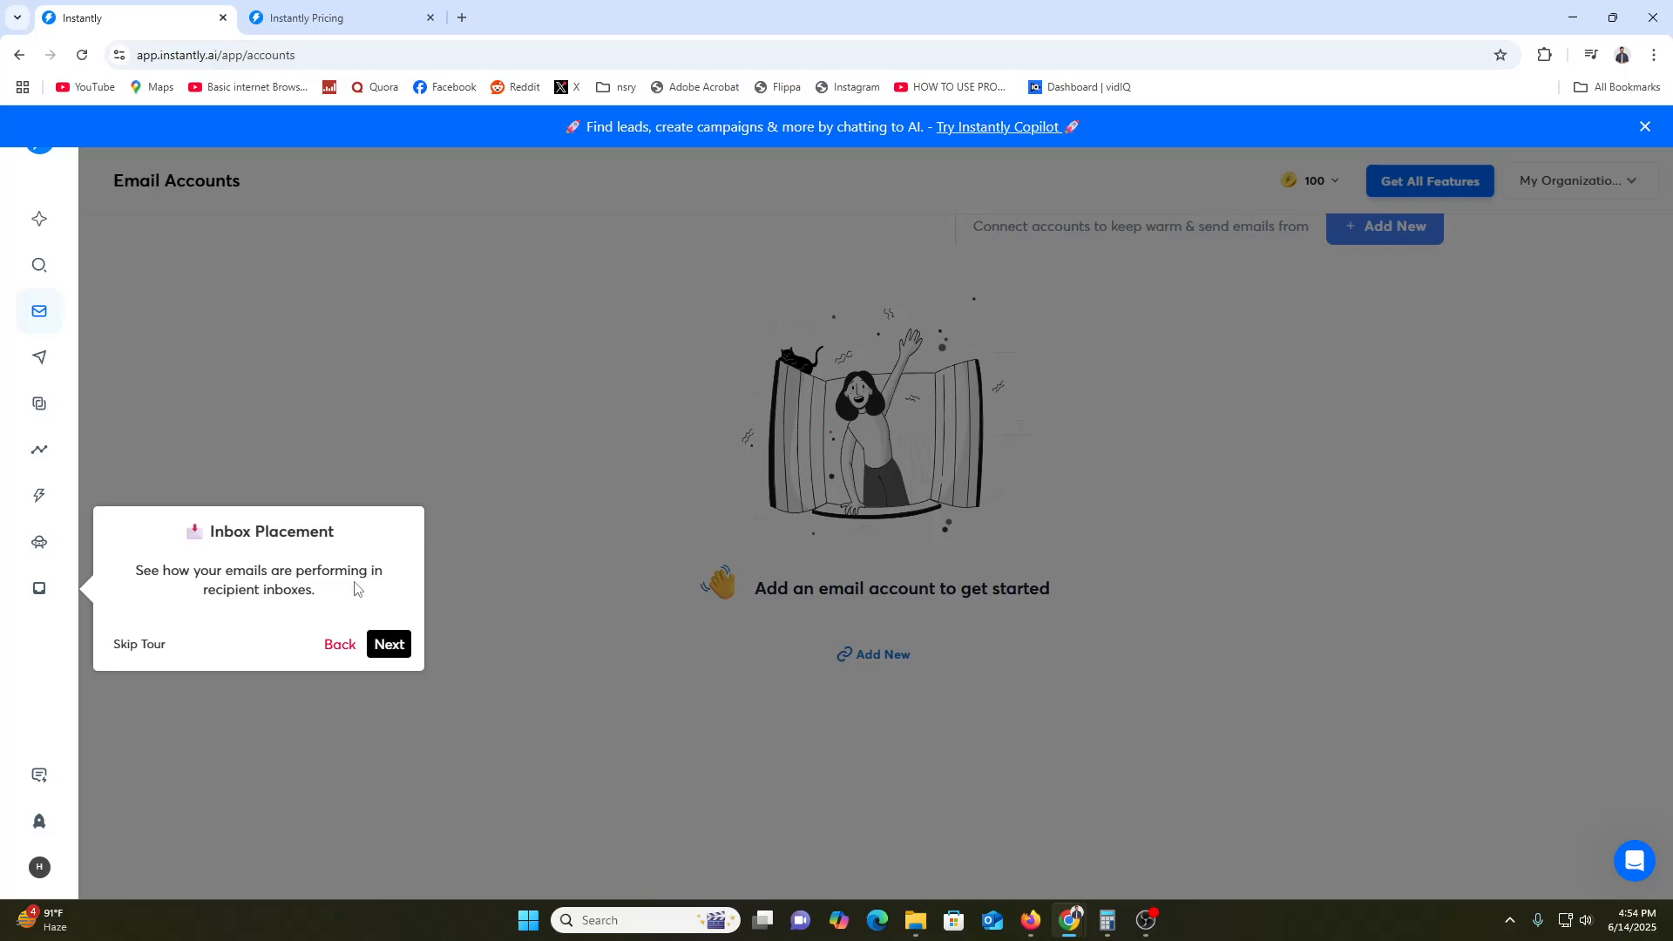
left_click(388, 644)
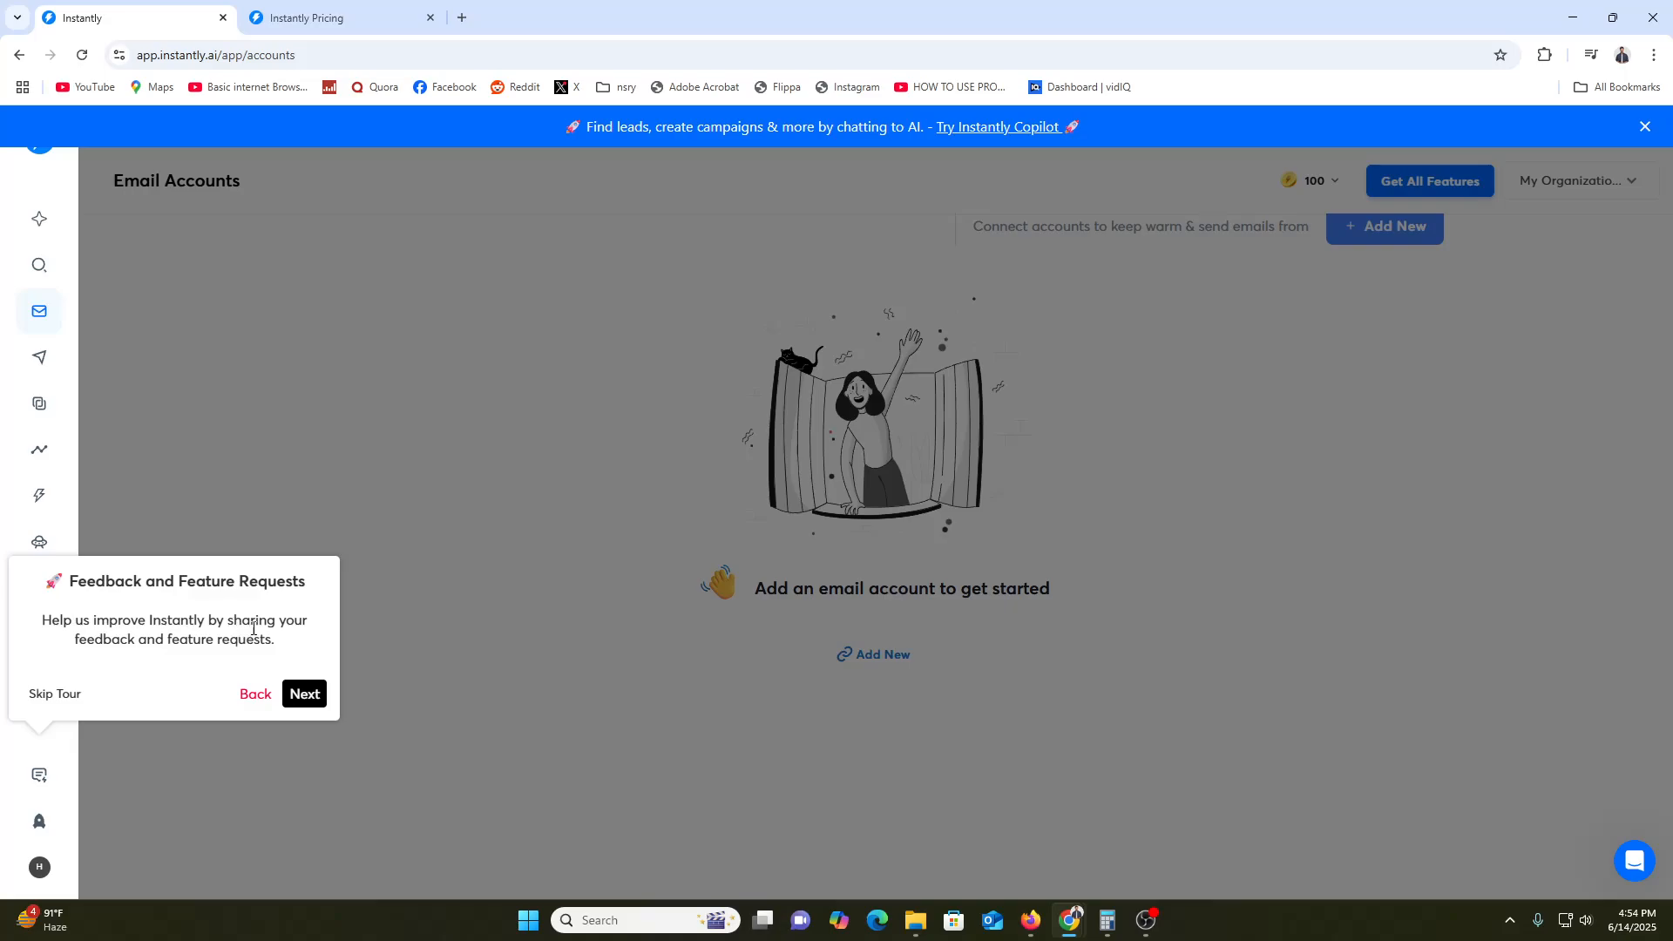
left_click(304, 694)
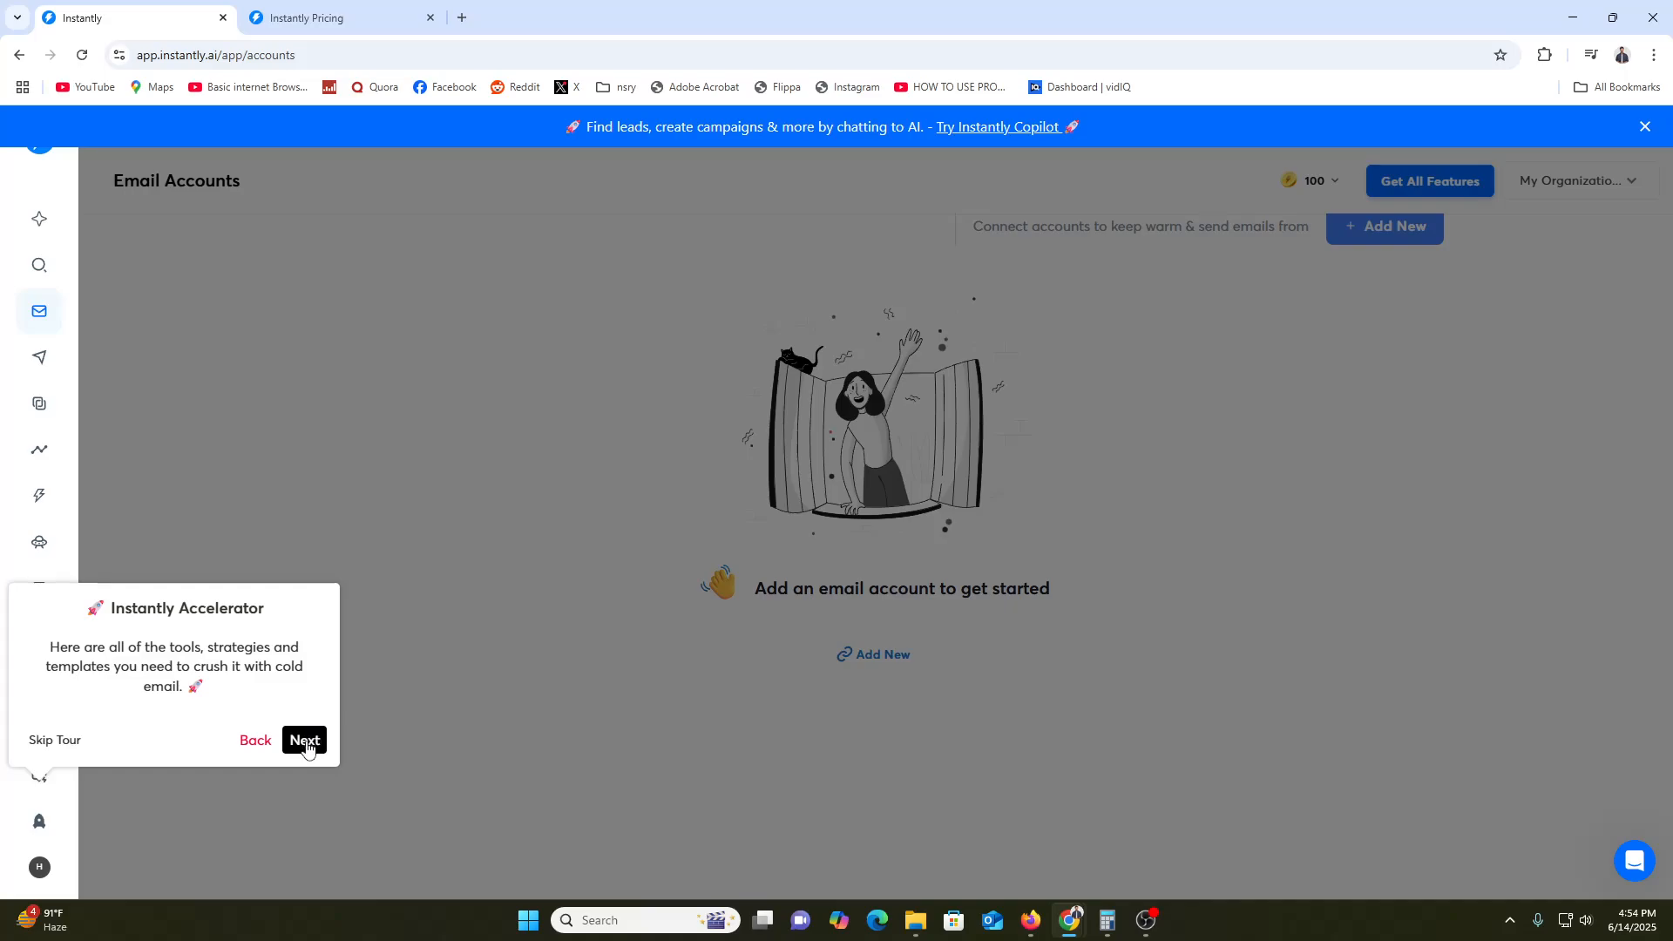
left_click(305, 741)
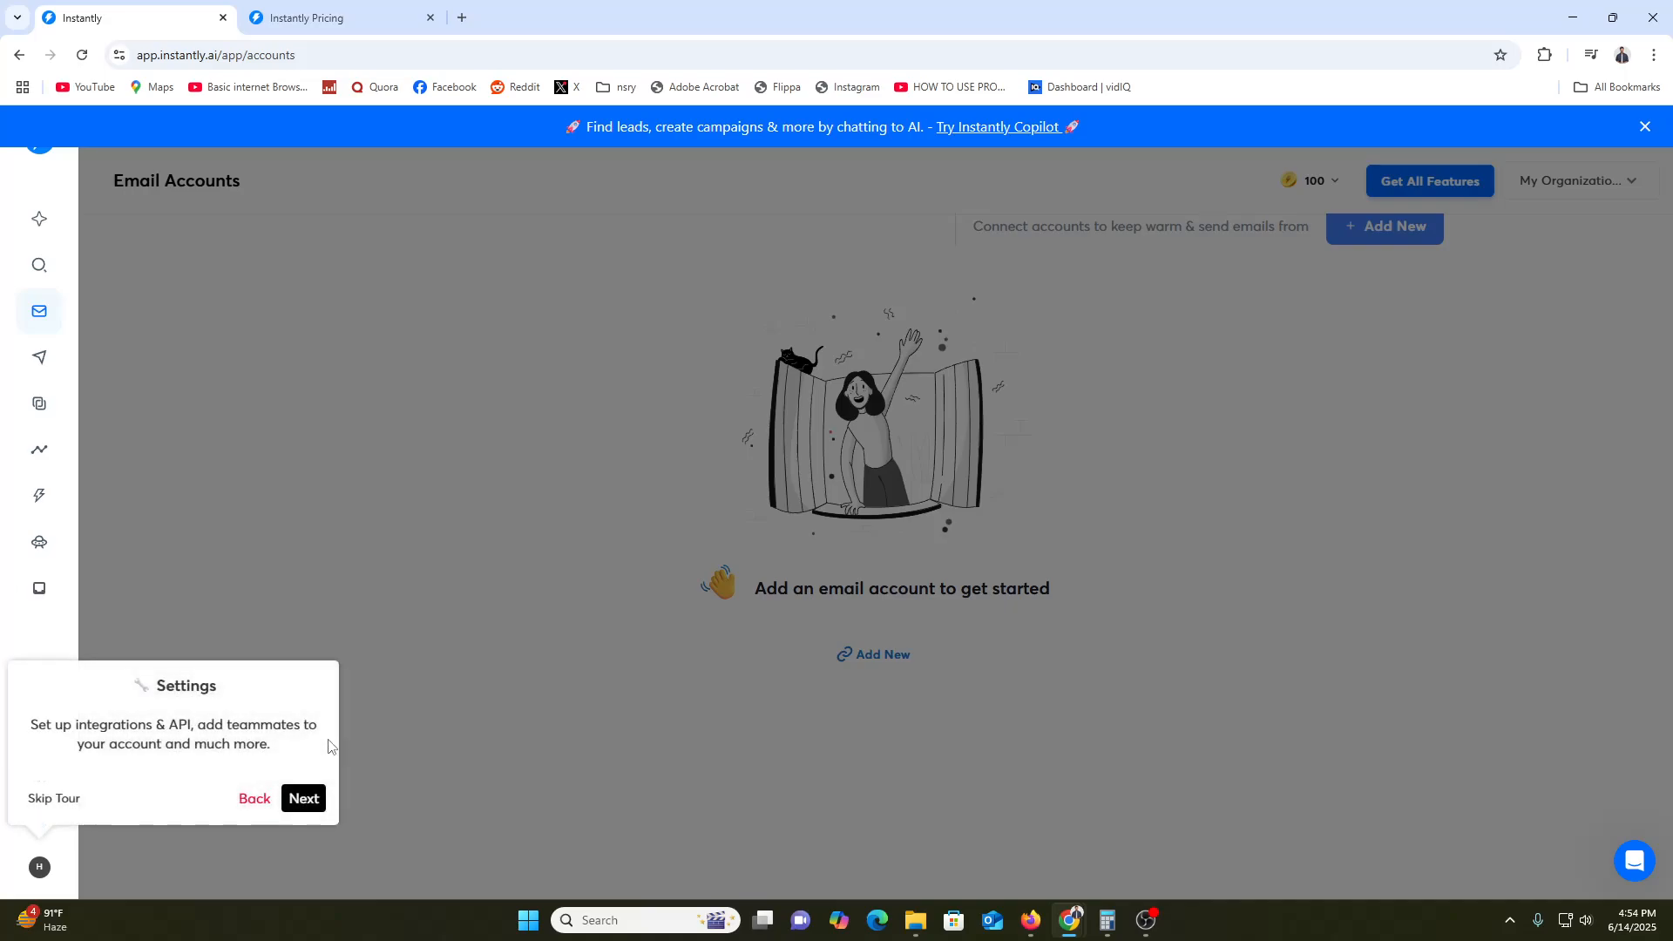
left_click(305, 797)
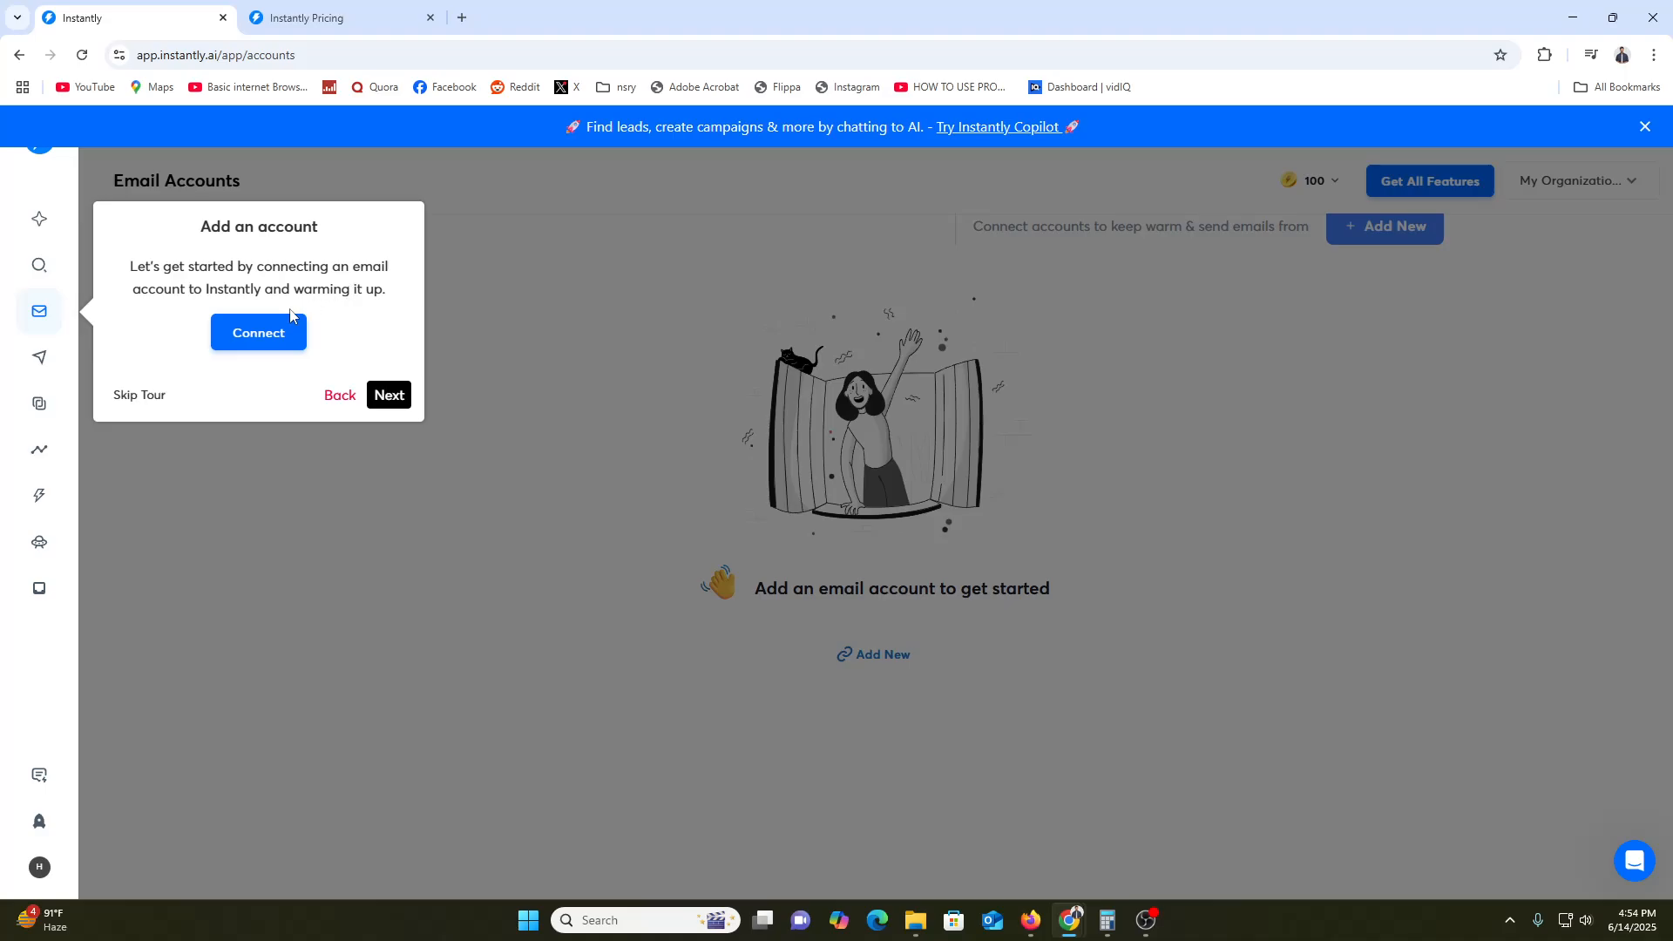
left_click(270, 332)
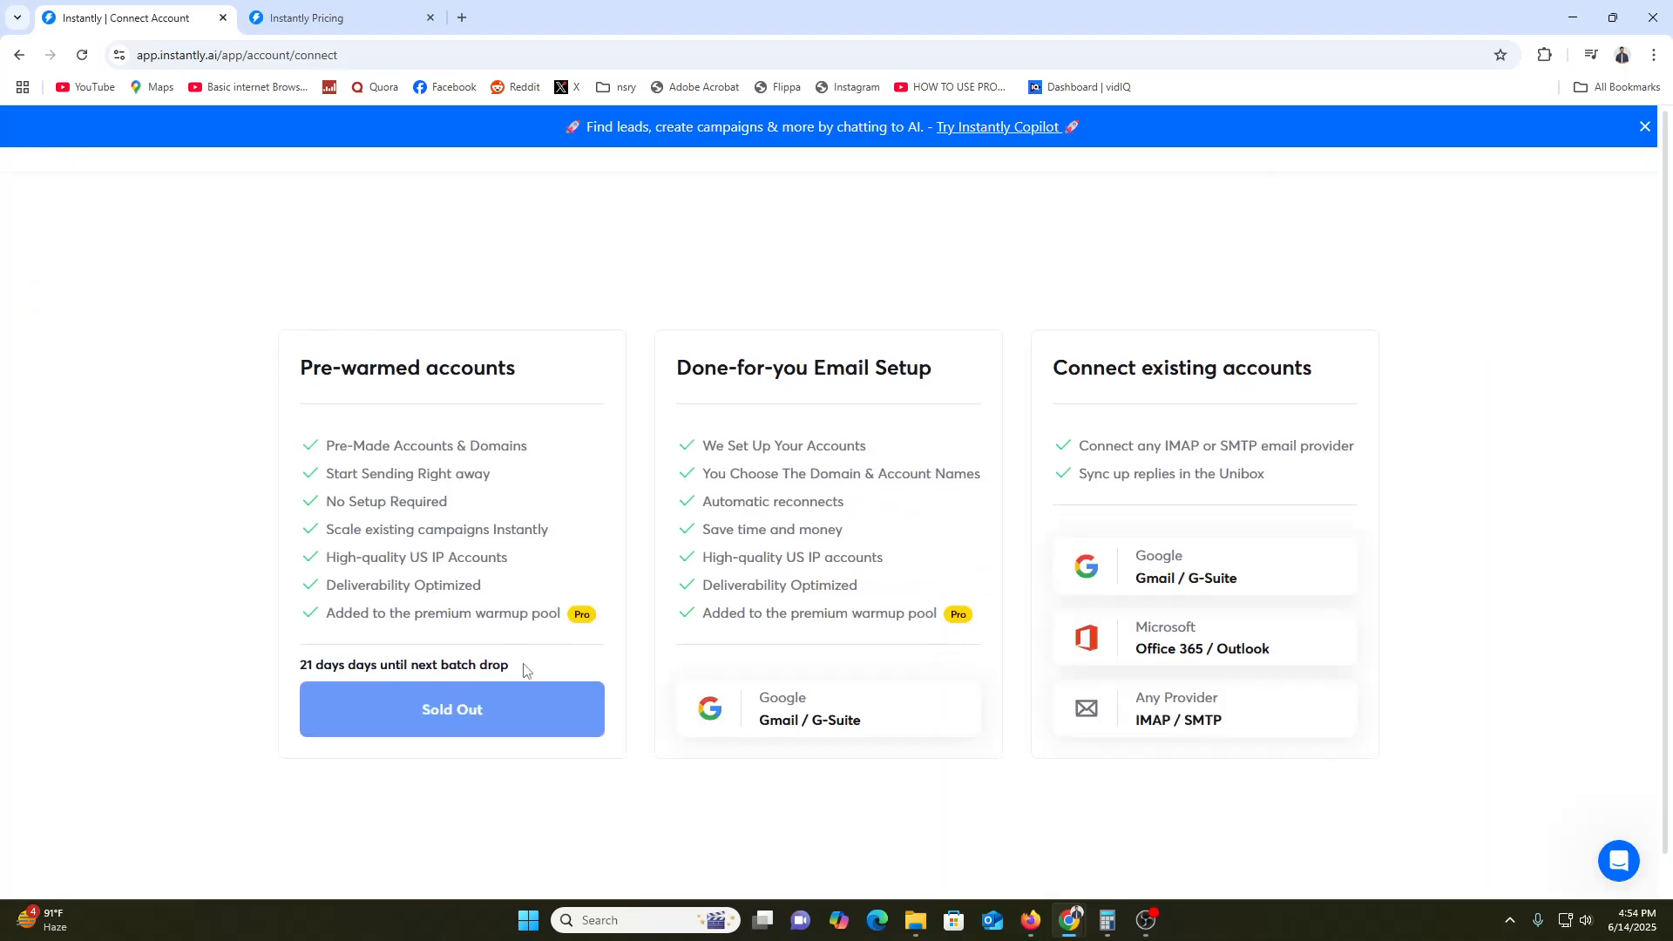
Review the account setup options and choose the done-for-you Gmail setup
left_click_drag(340, 372, 471, 357)
left_click(471, 359)
left_click_drag(1130, 445, 1229, 445)
left_click(767, 722)
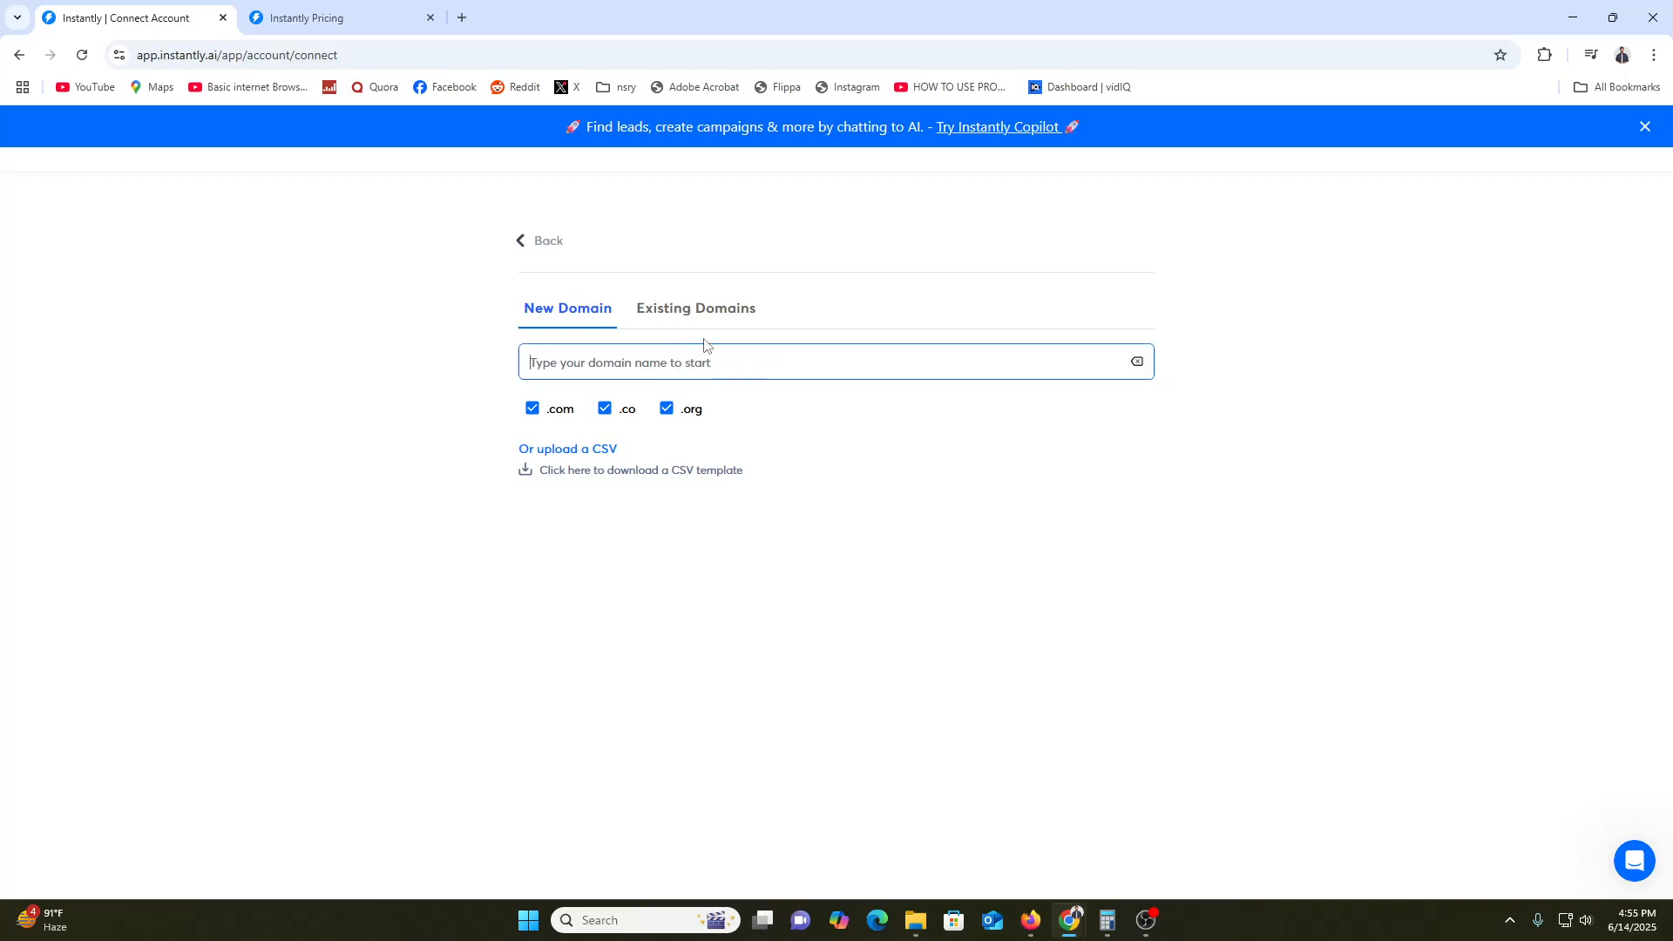
Browse the domain lists, go back, and choose Gmail / G-Suite under Connect existing accounts
left_click(700, 312)
left_click(566, 312)
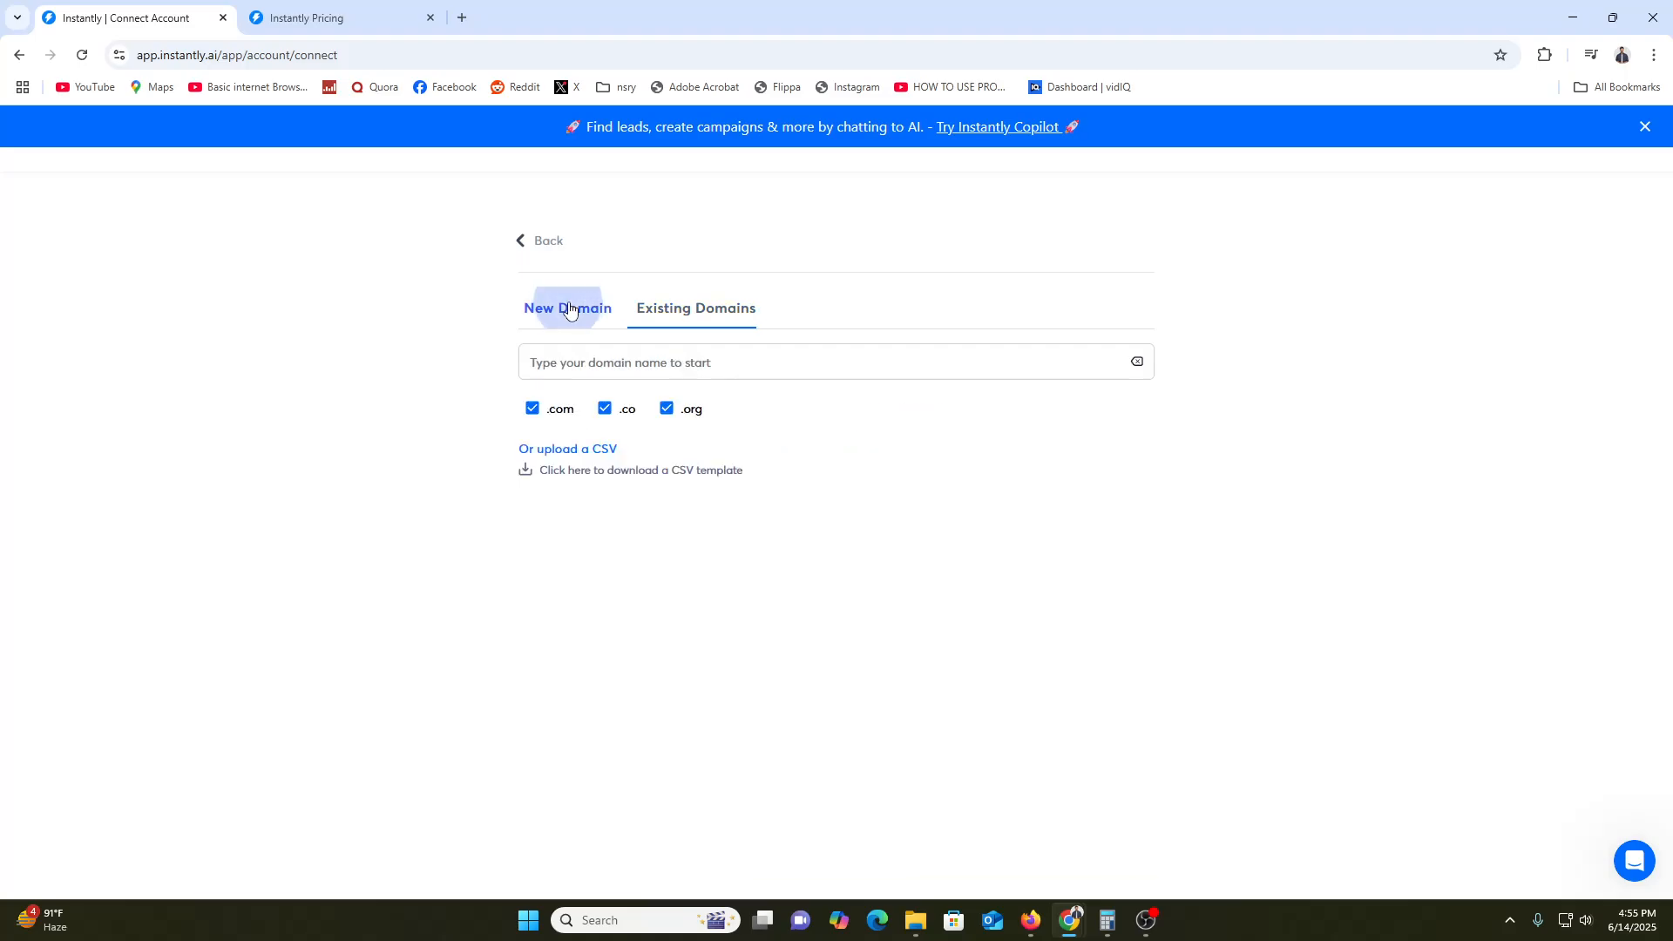
left_click(531, 247)
left_click(1209, 562)
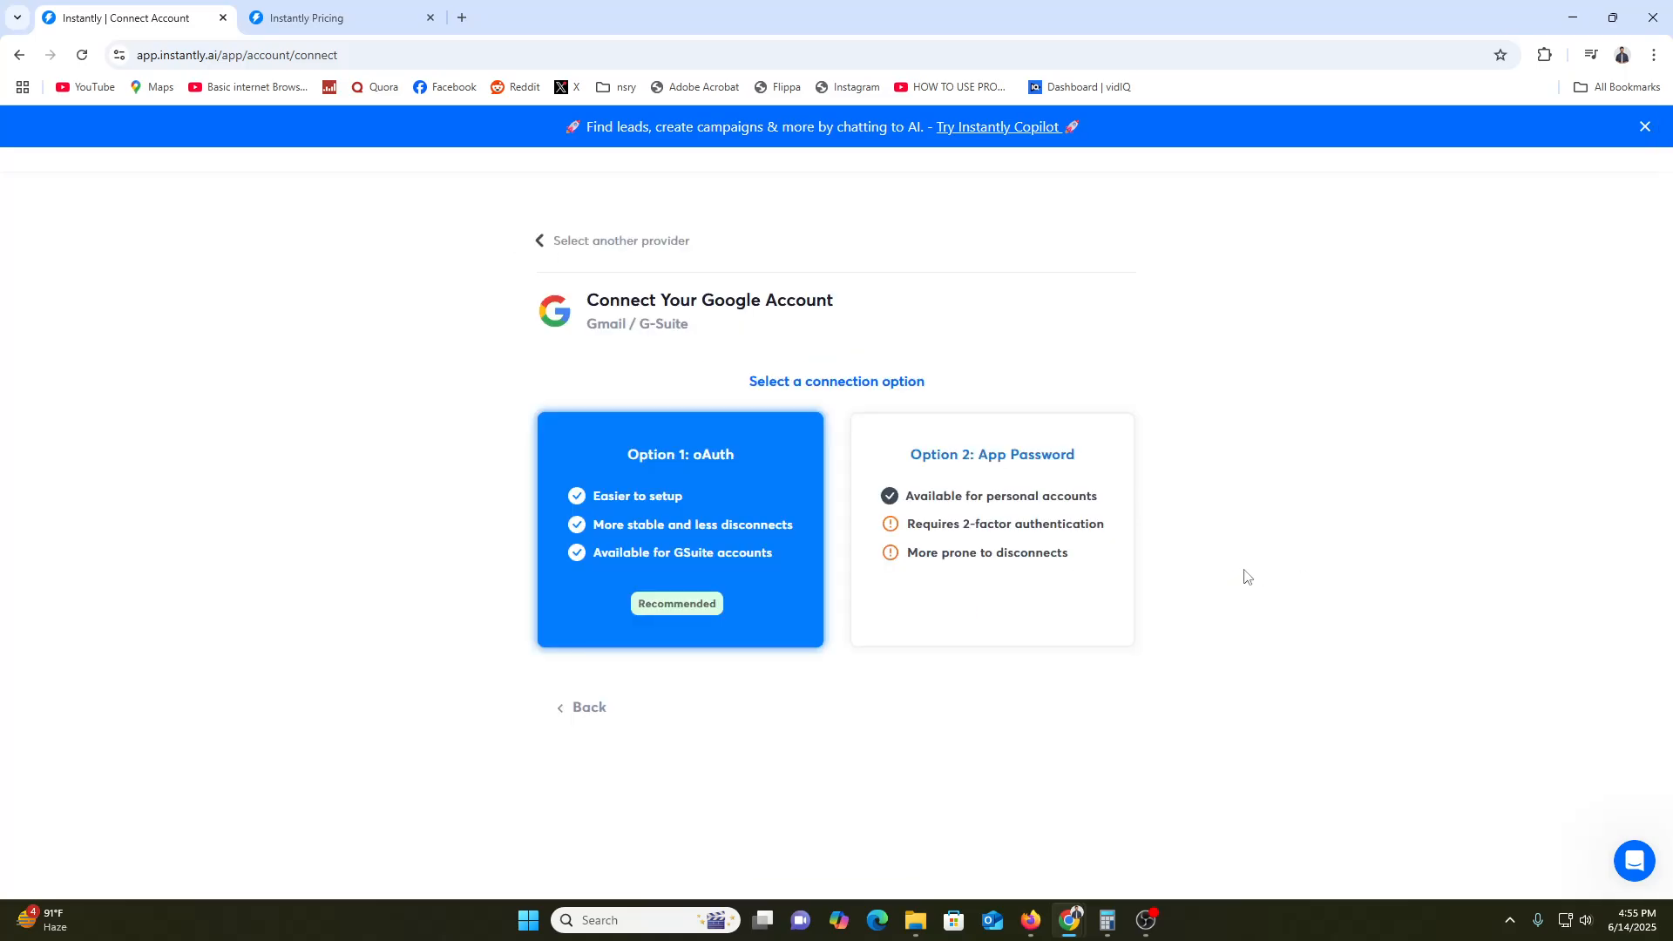
Choose Option 1: oAuth and copy Instantly's Client-ID to the clipboard
left_click(749, 490)
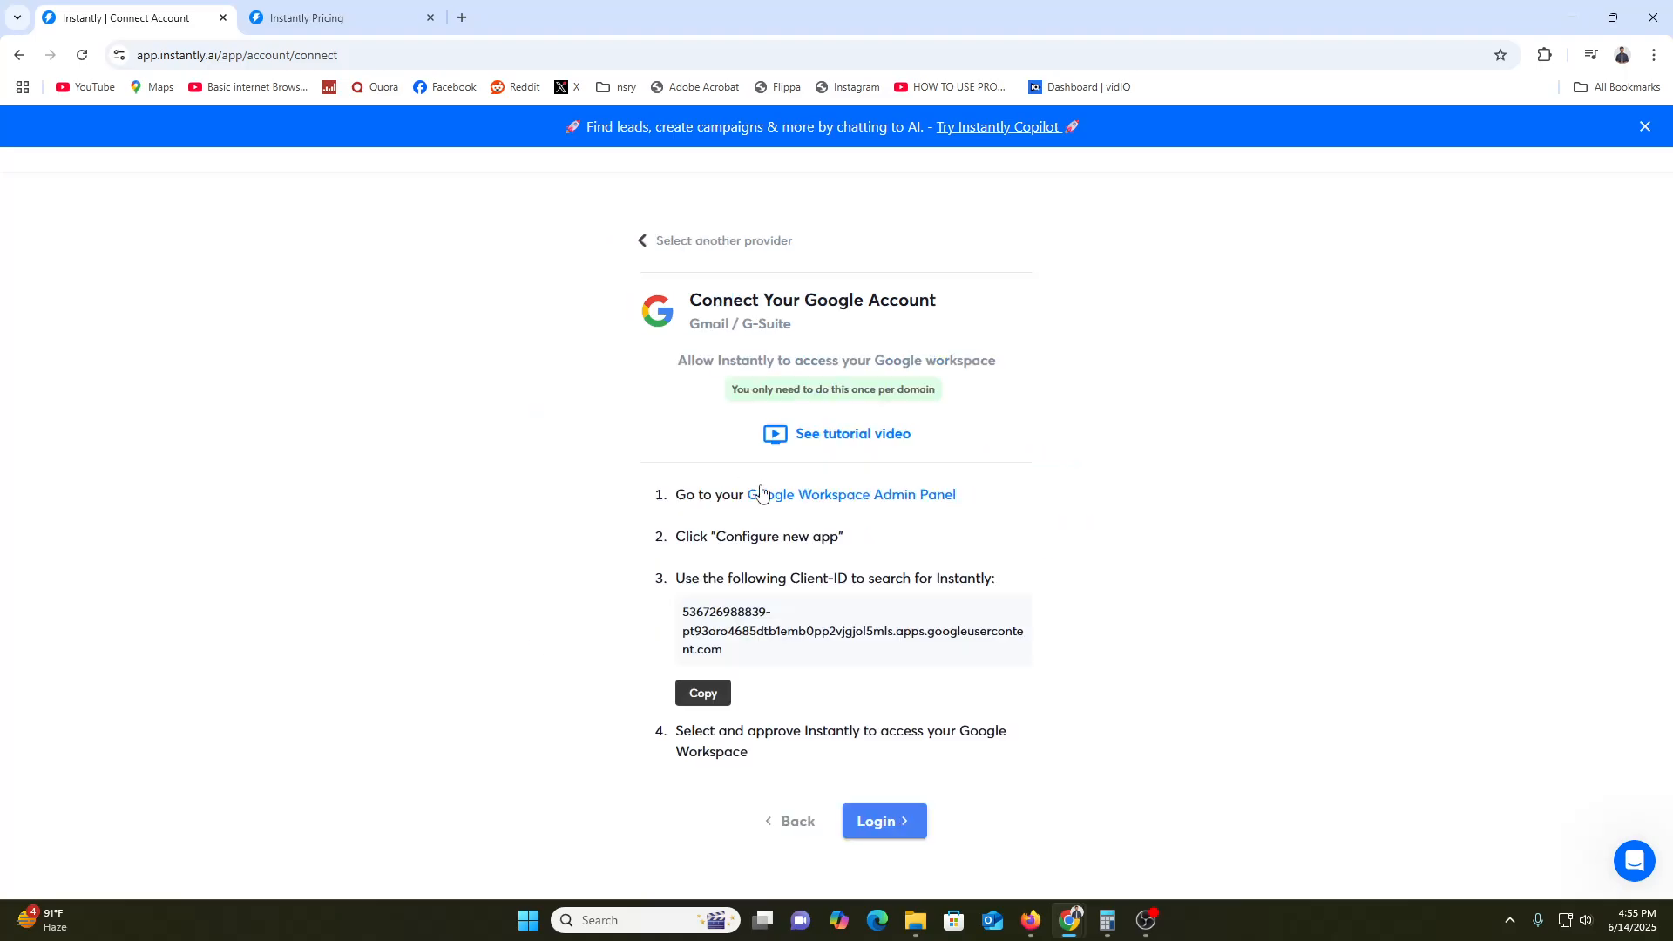
left_click_drag(733, 300, 880, 302)
left_click(880, 305)
left_click(711, 694)
Open the See tutorial video link in a new tab
right_click(859, 439)
left_click(881, 454)
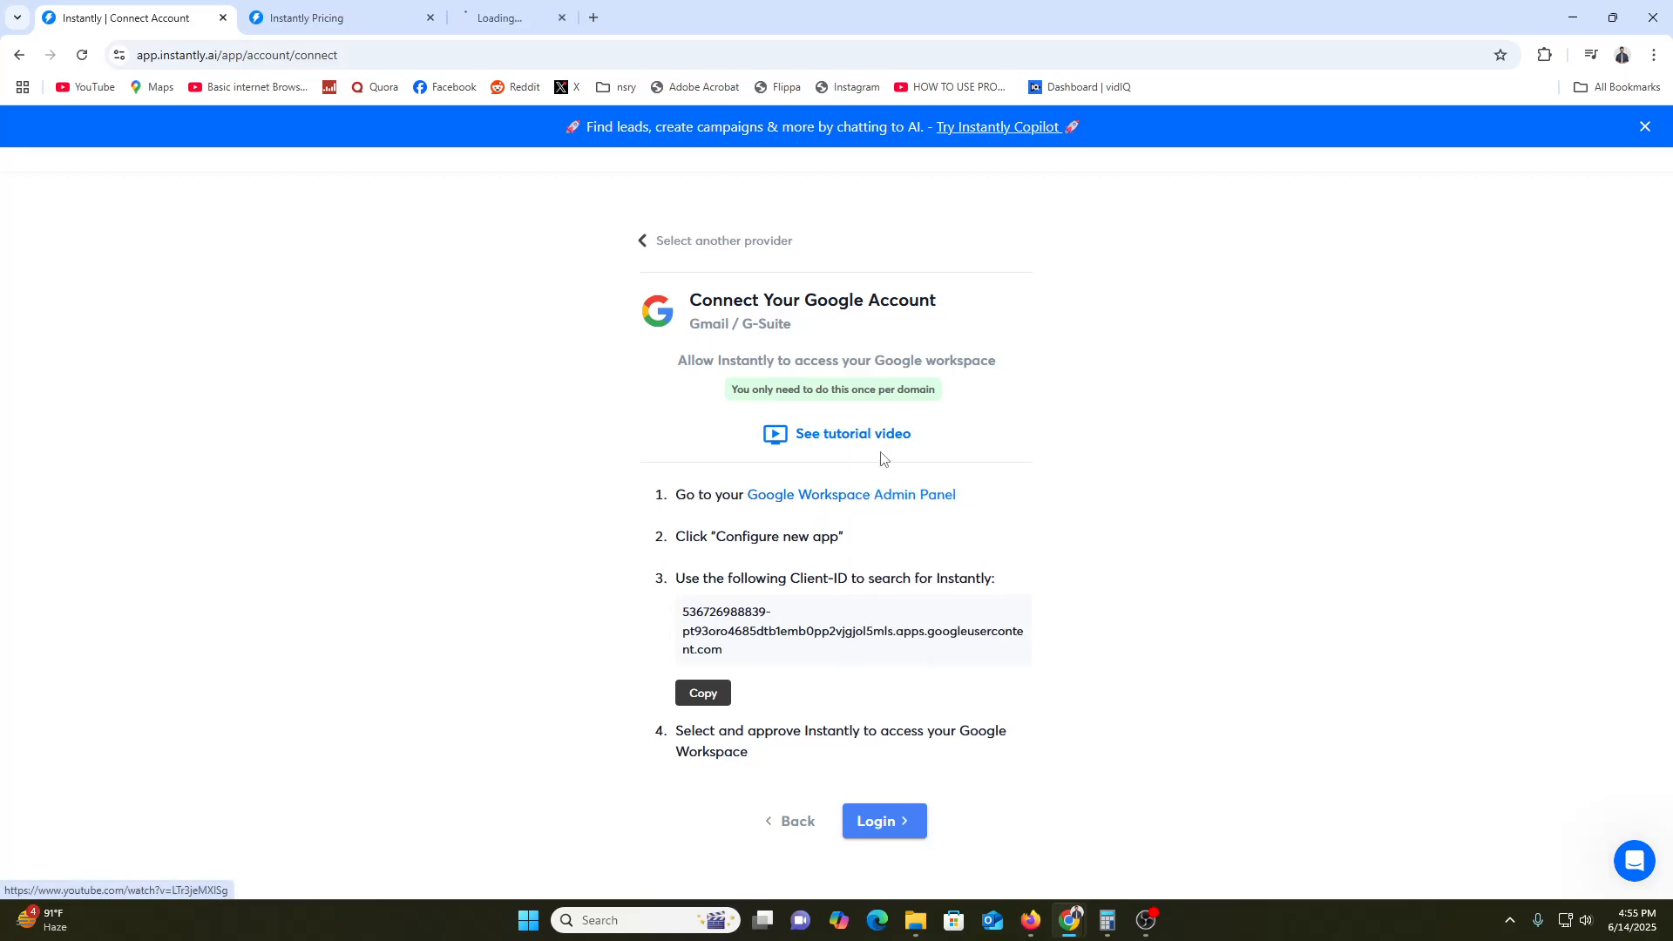
left_click_drag(700, 537, 773, 537)
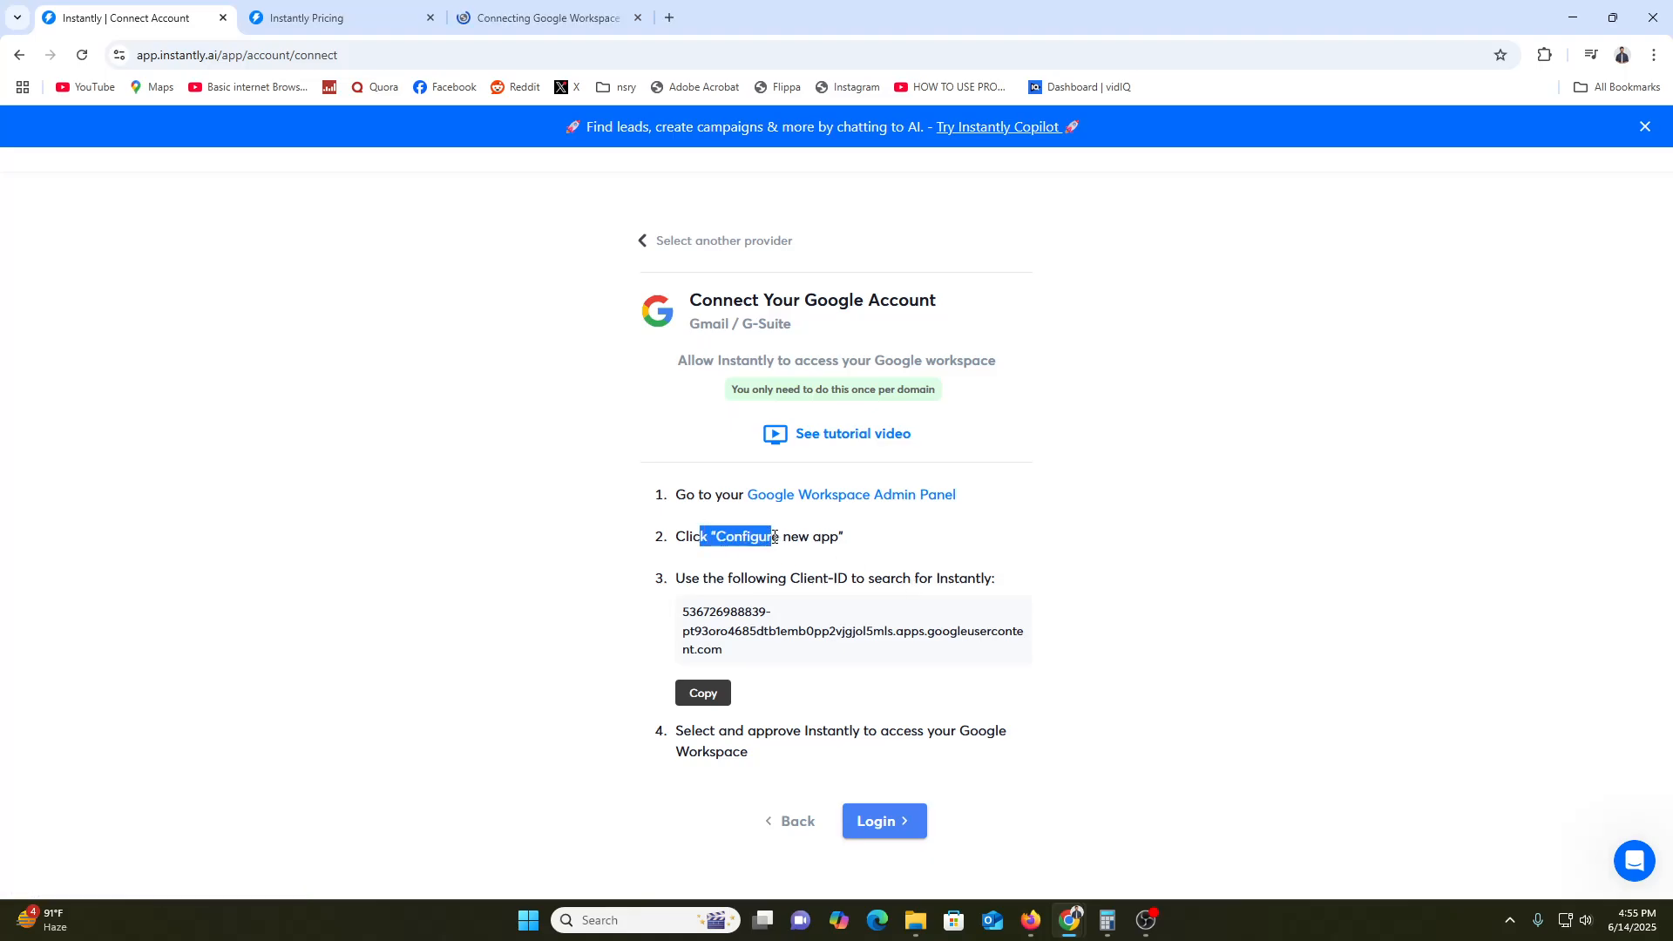
left_click(774, 537)
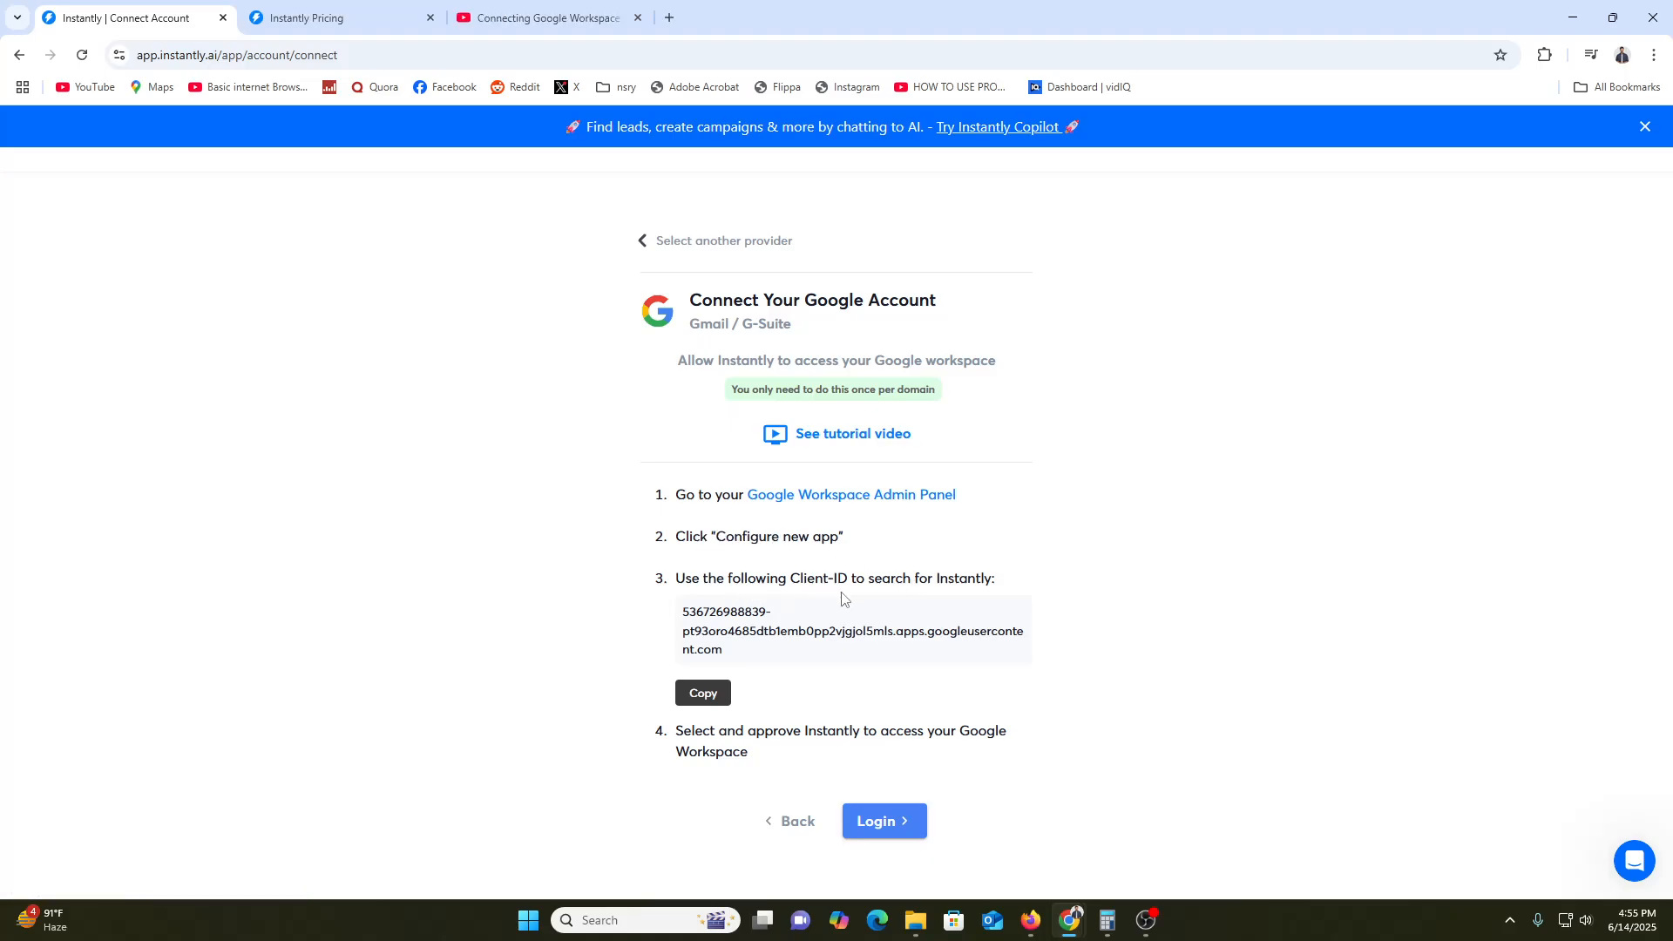
Start the Google login and submit the saved account e-mail address
left_click(880, 834)
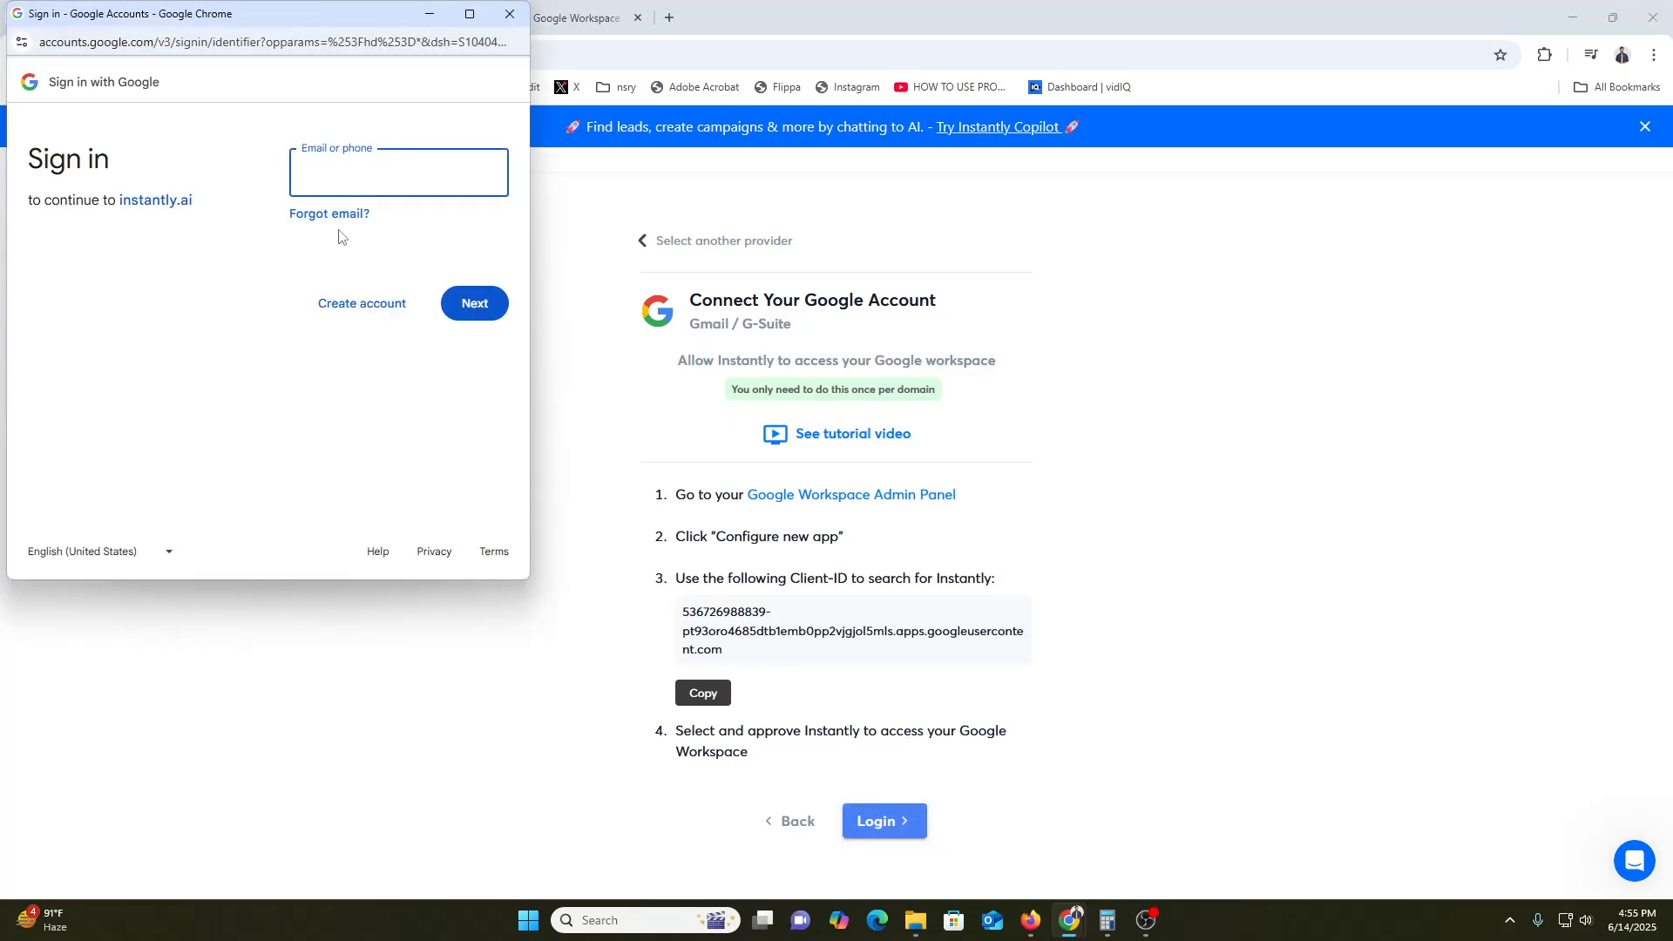
left_click(381, 169)
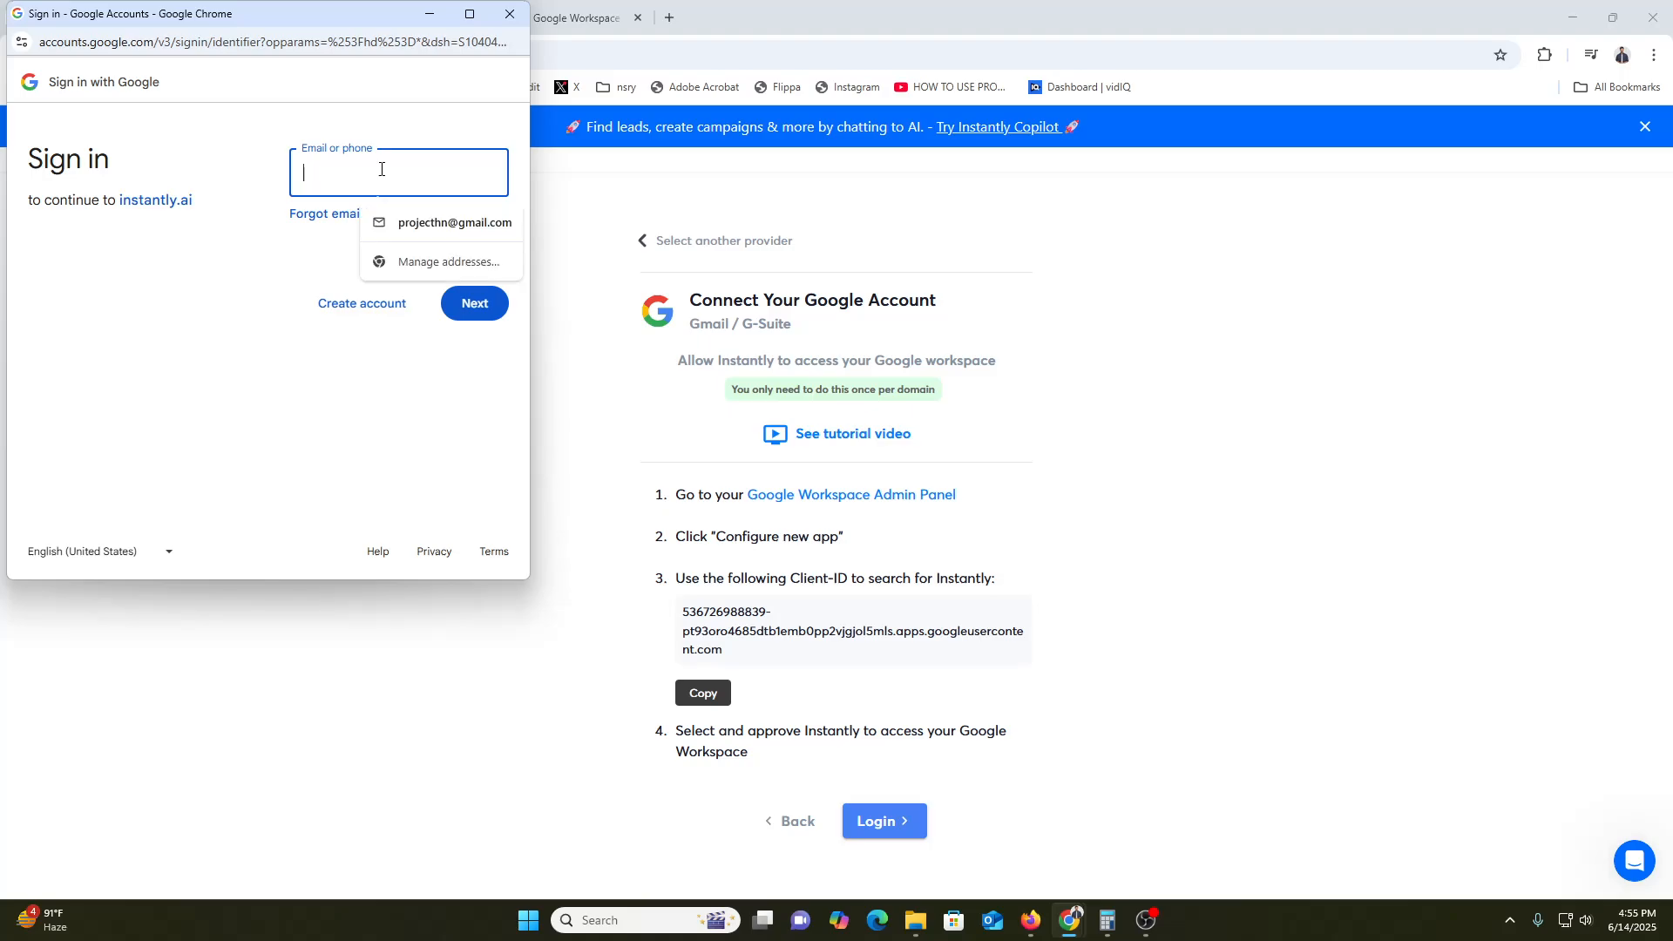
left_click(409, 222)
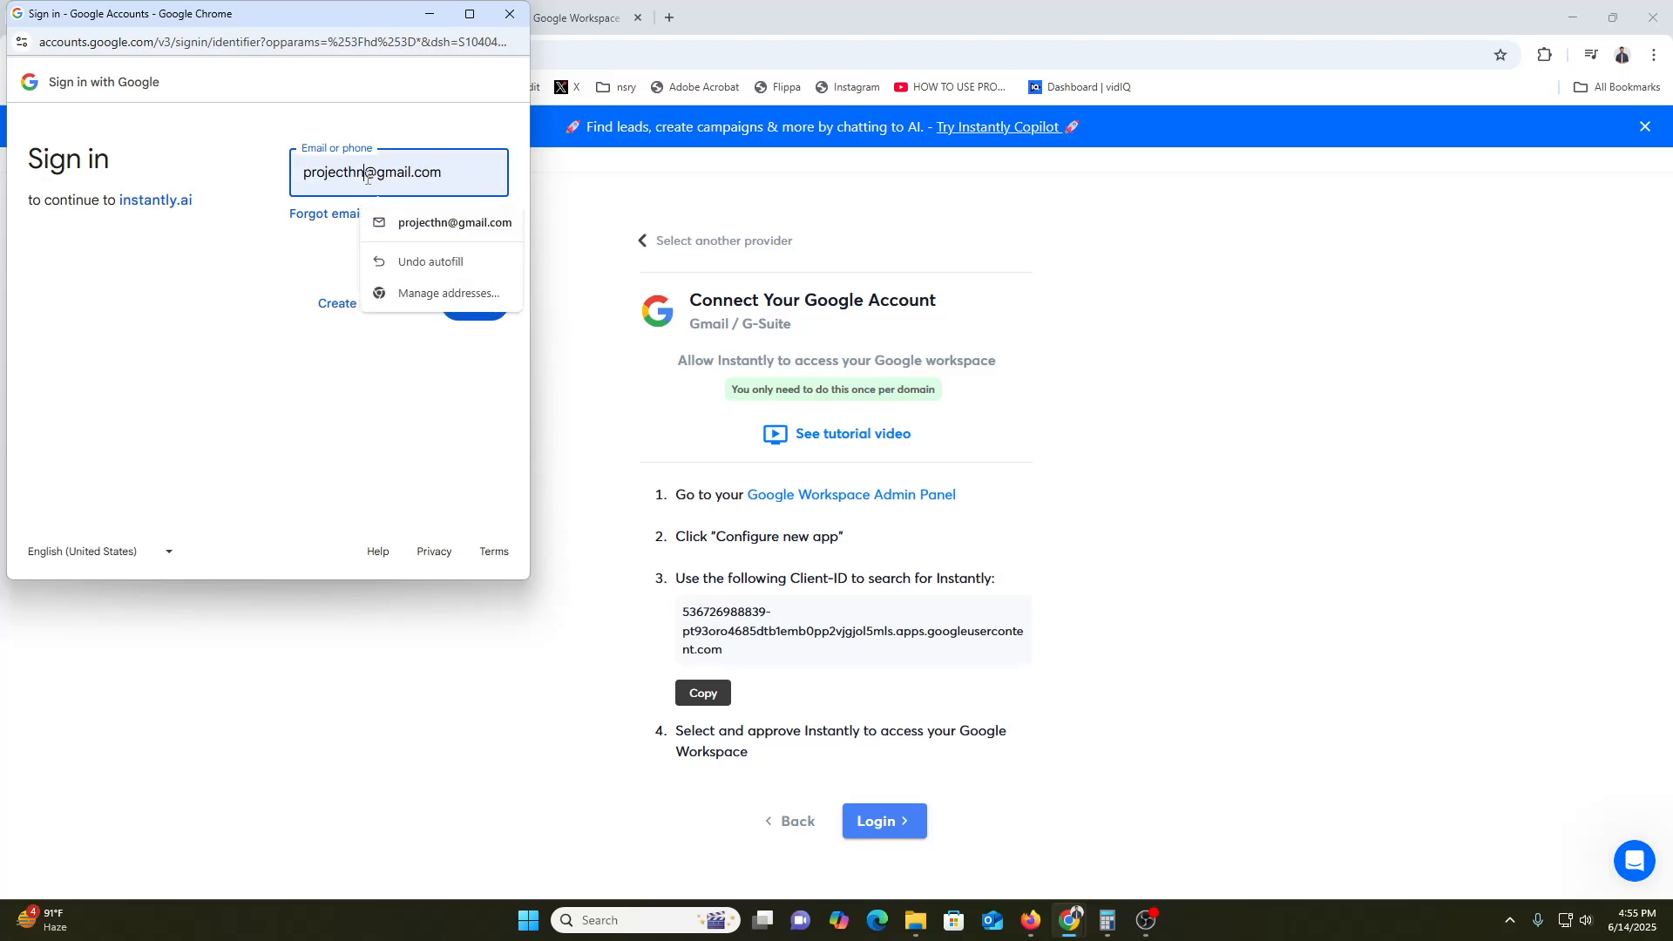
type("01")
left_click(476, 307)
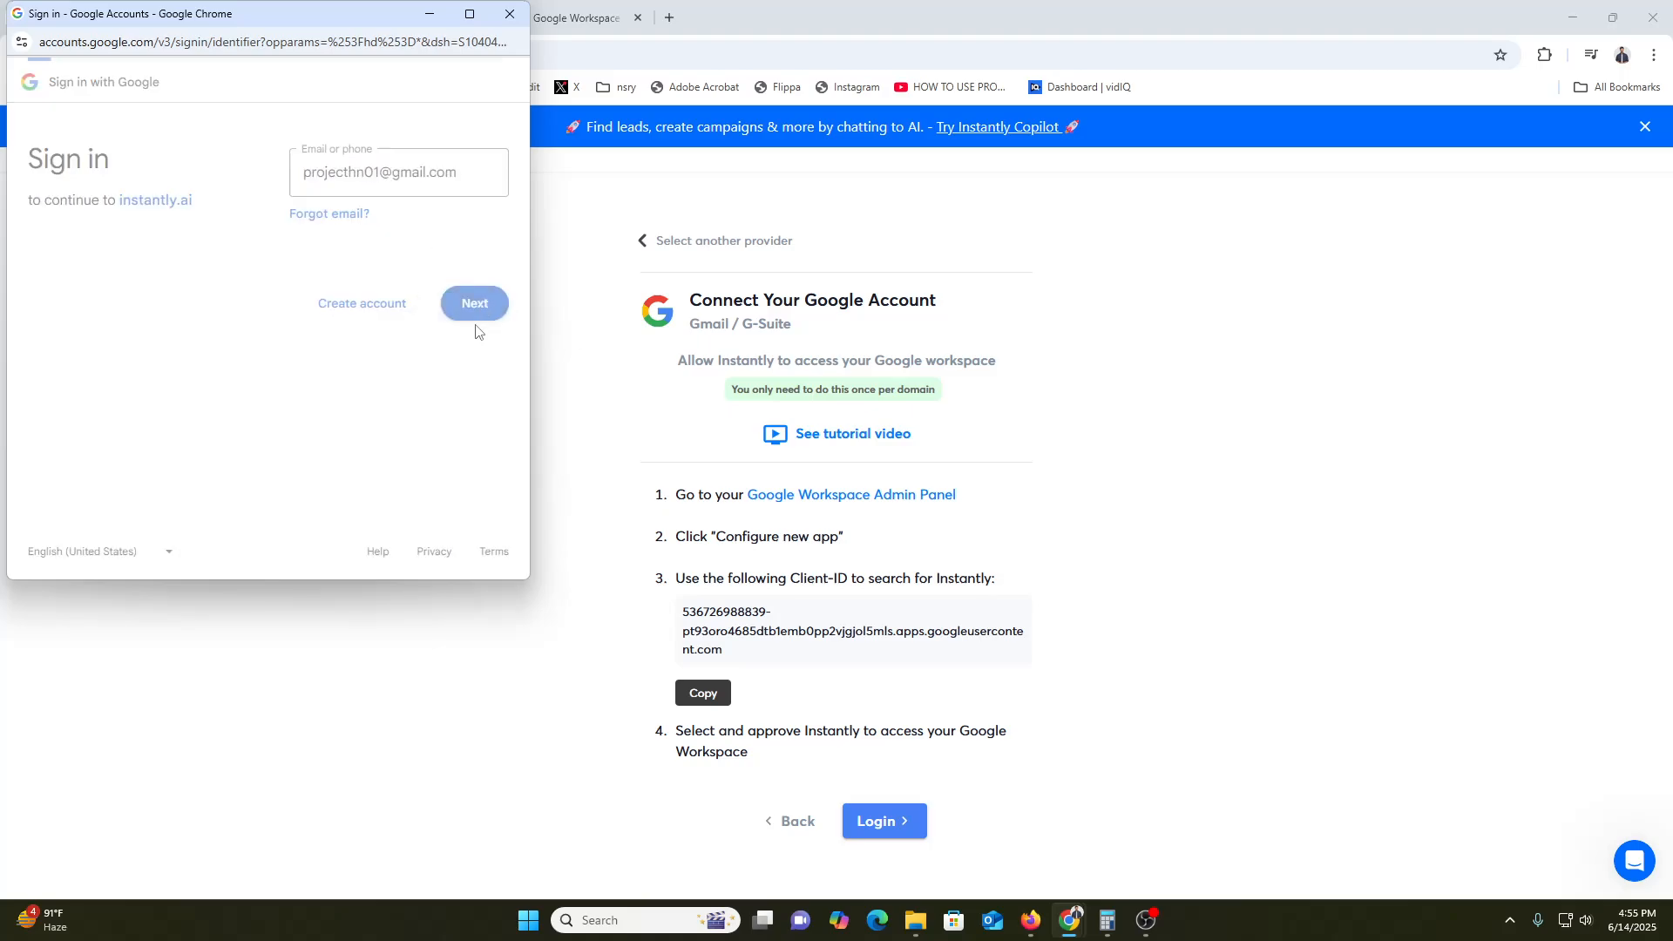
Close the Google sign-in window at the password step and switch to the tutorial video tab
left_click(388, 210)
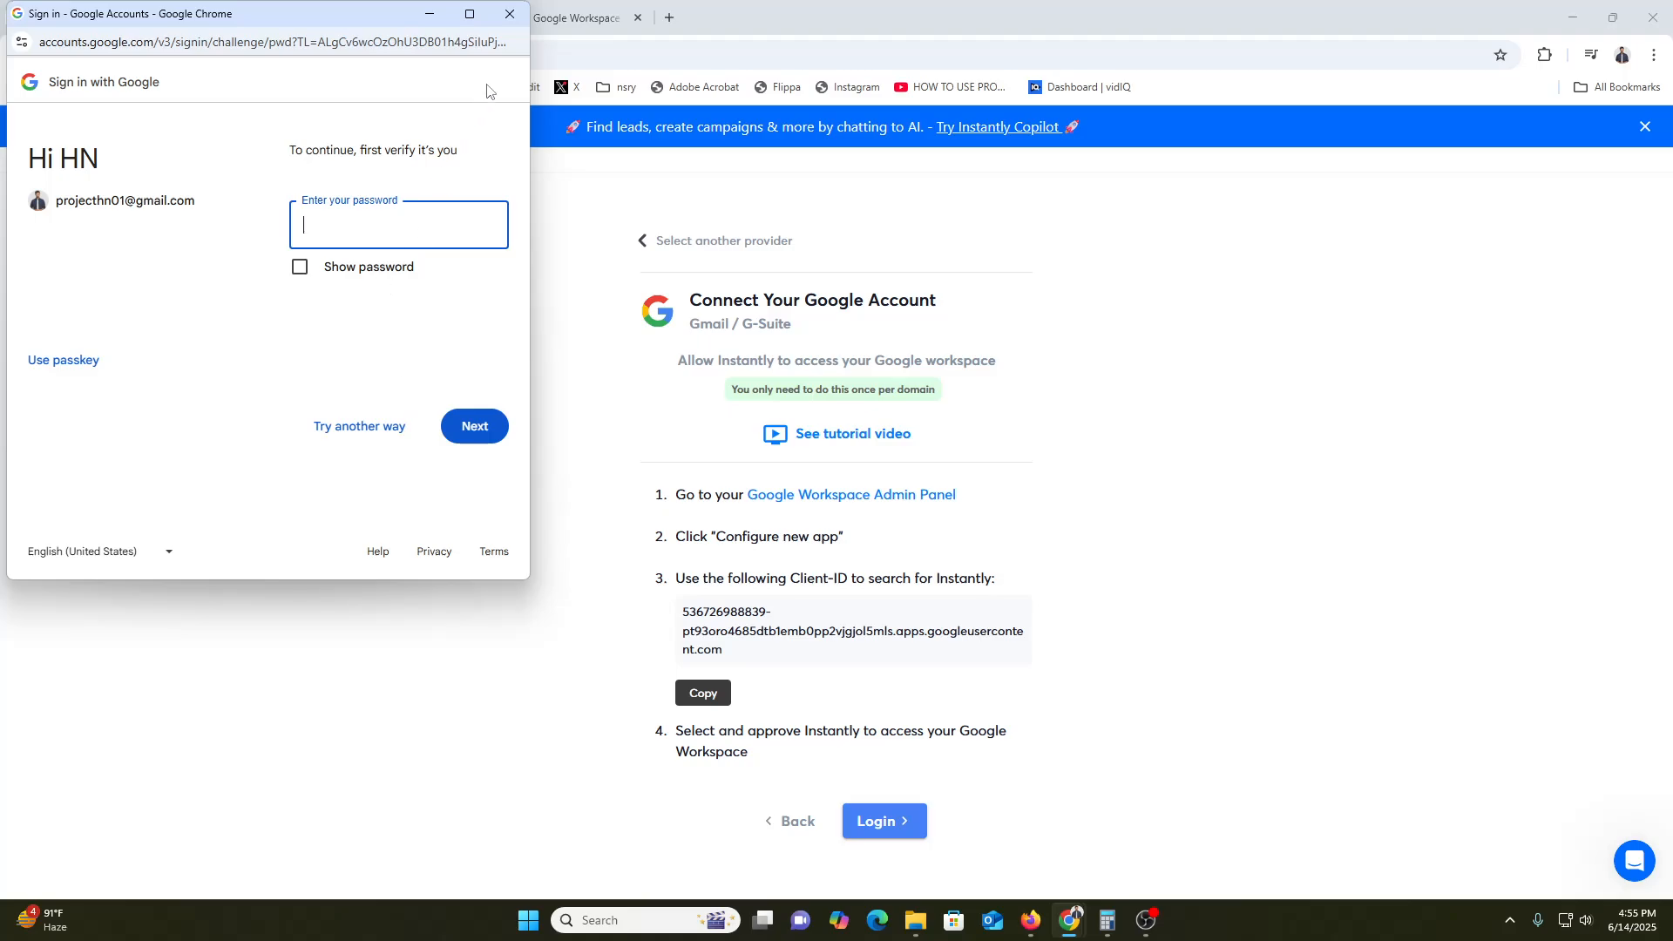
left_click(510, 15)
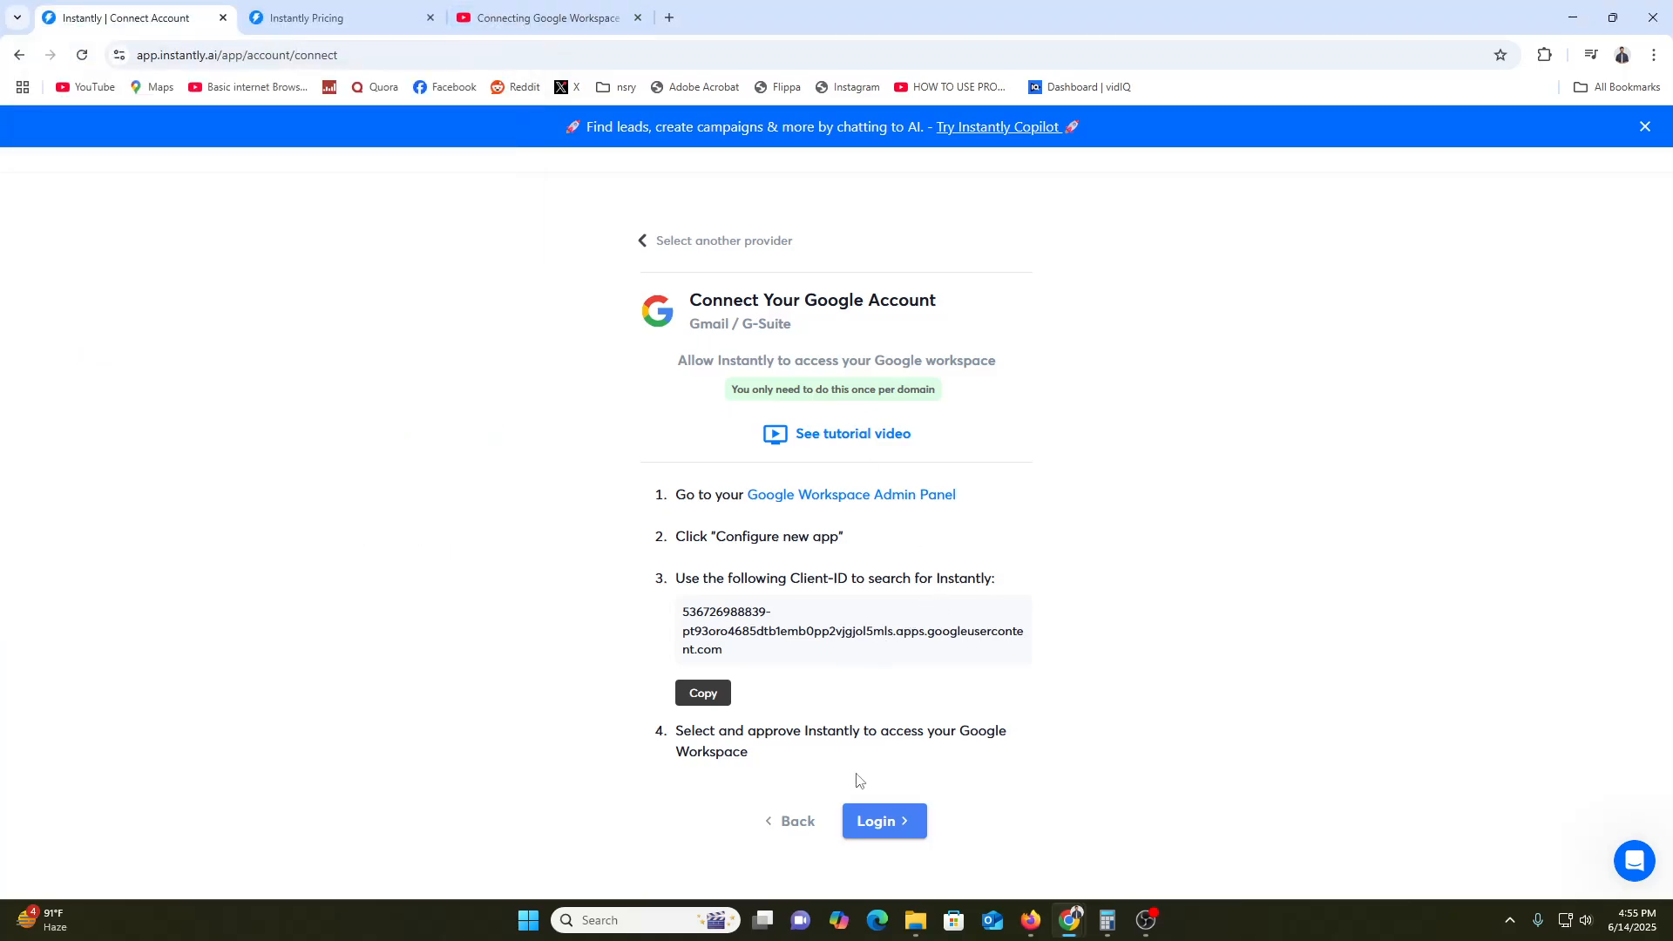
left_click(486, 11)
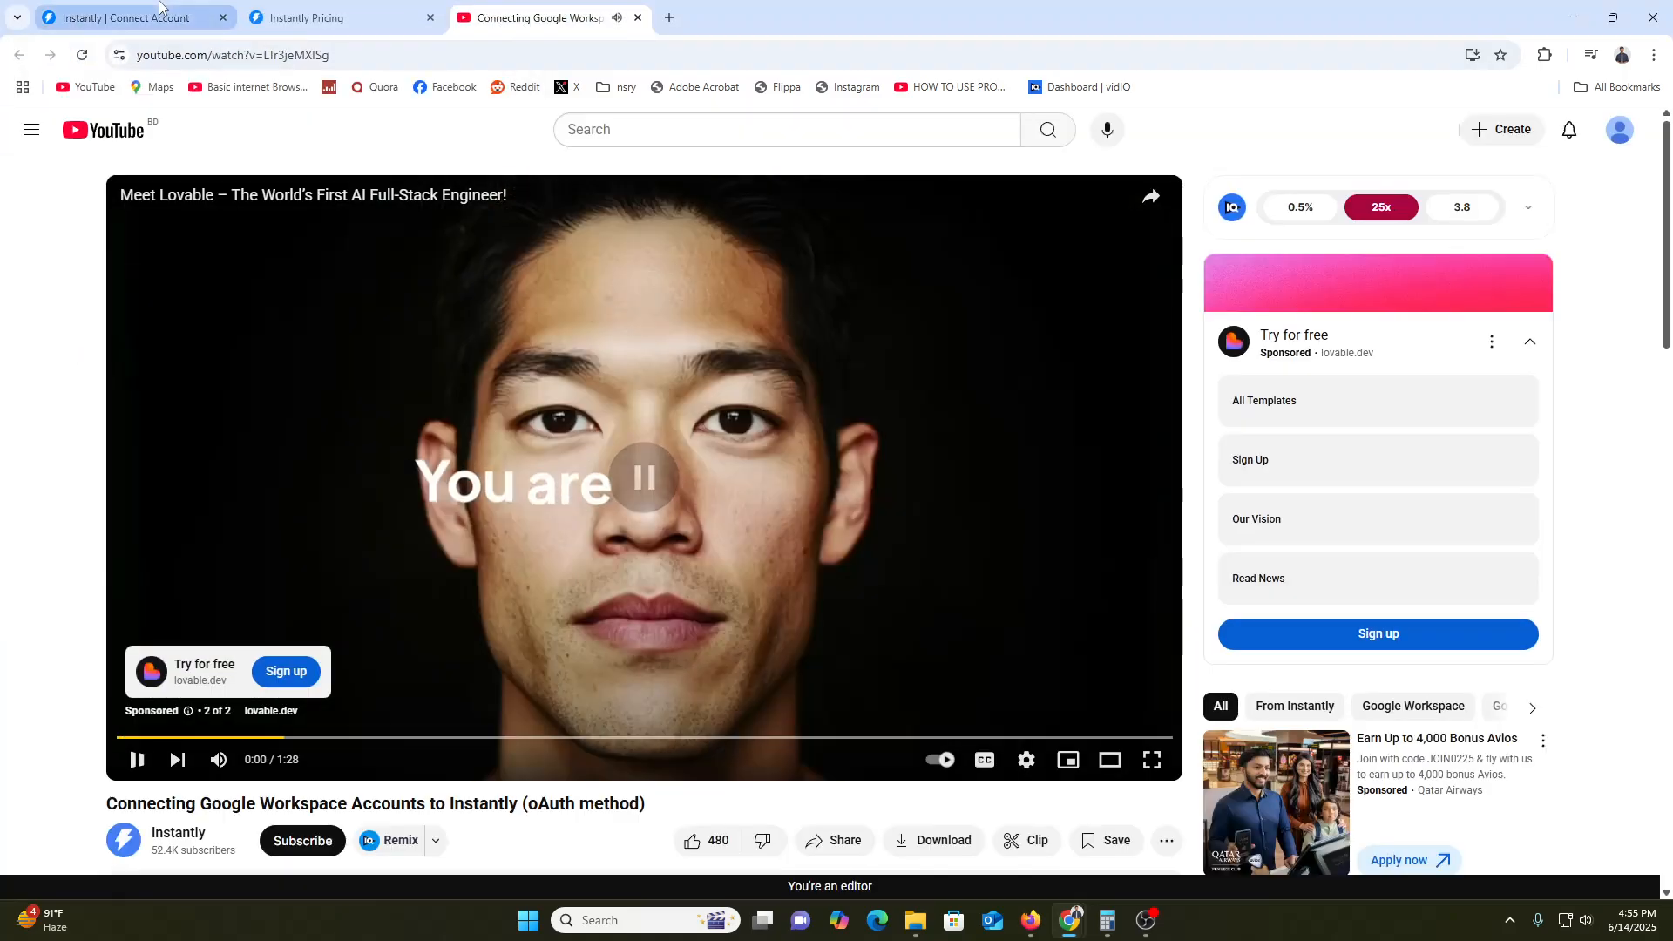
left_click(167, 12)
left_click(272, 9)
left_click(160, 17)
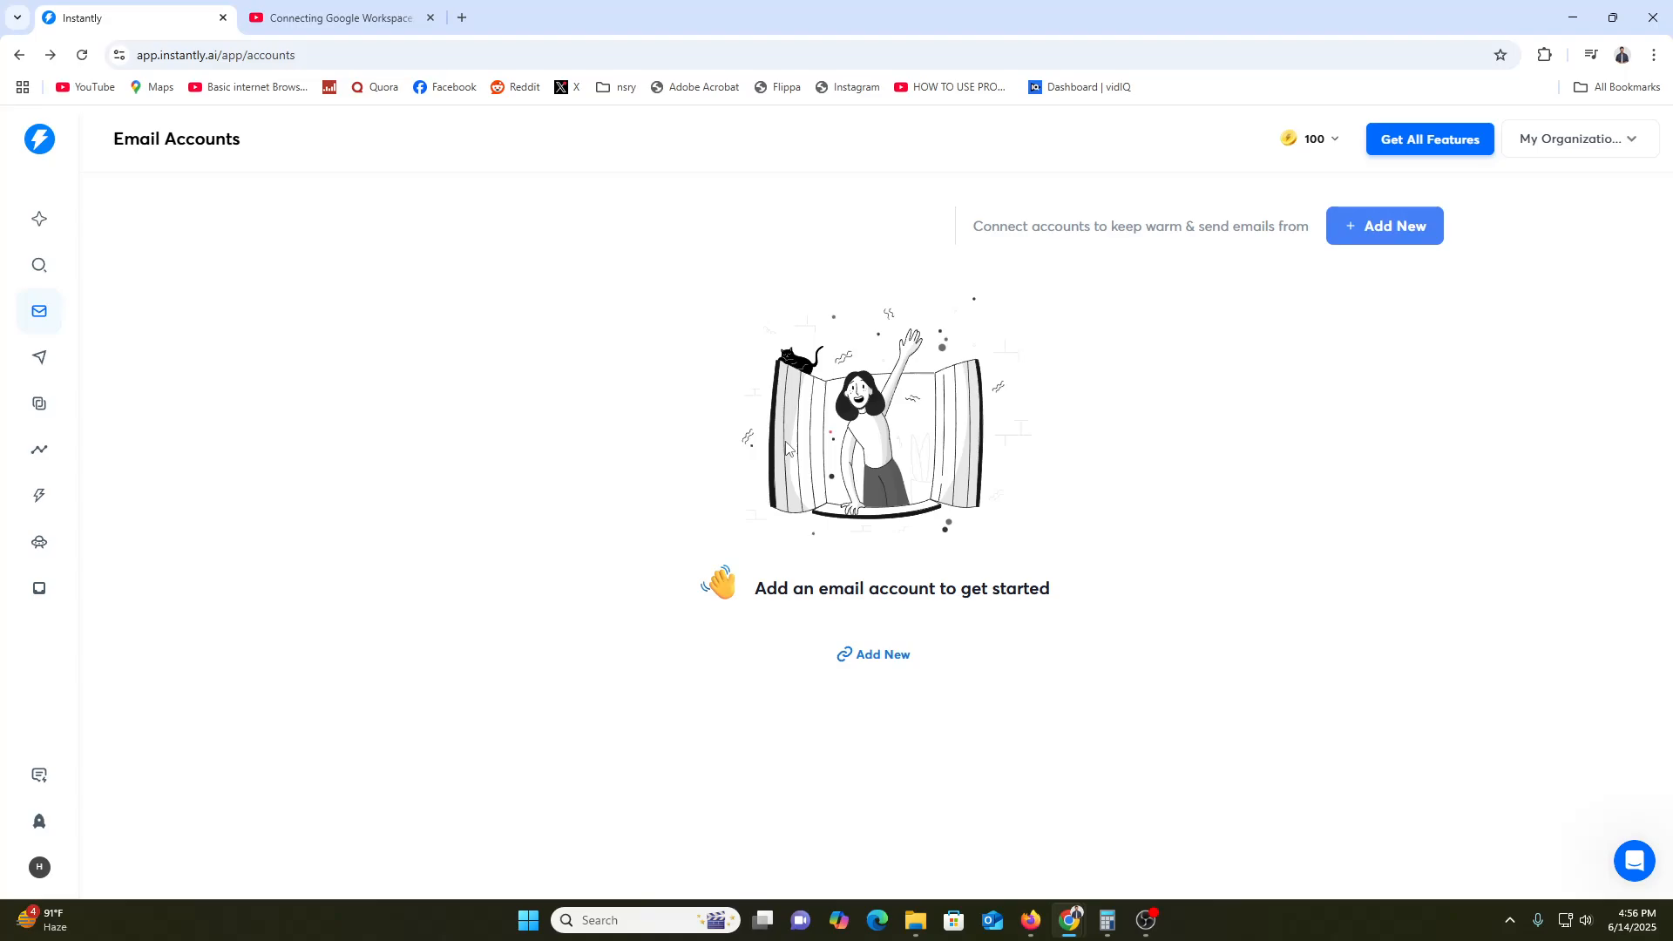
Go to the Campaigns list and start a new campaign
left_click(46, 361)
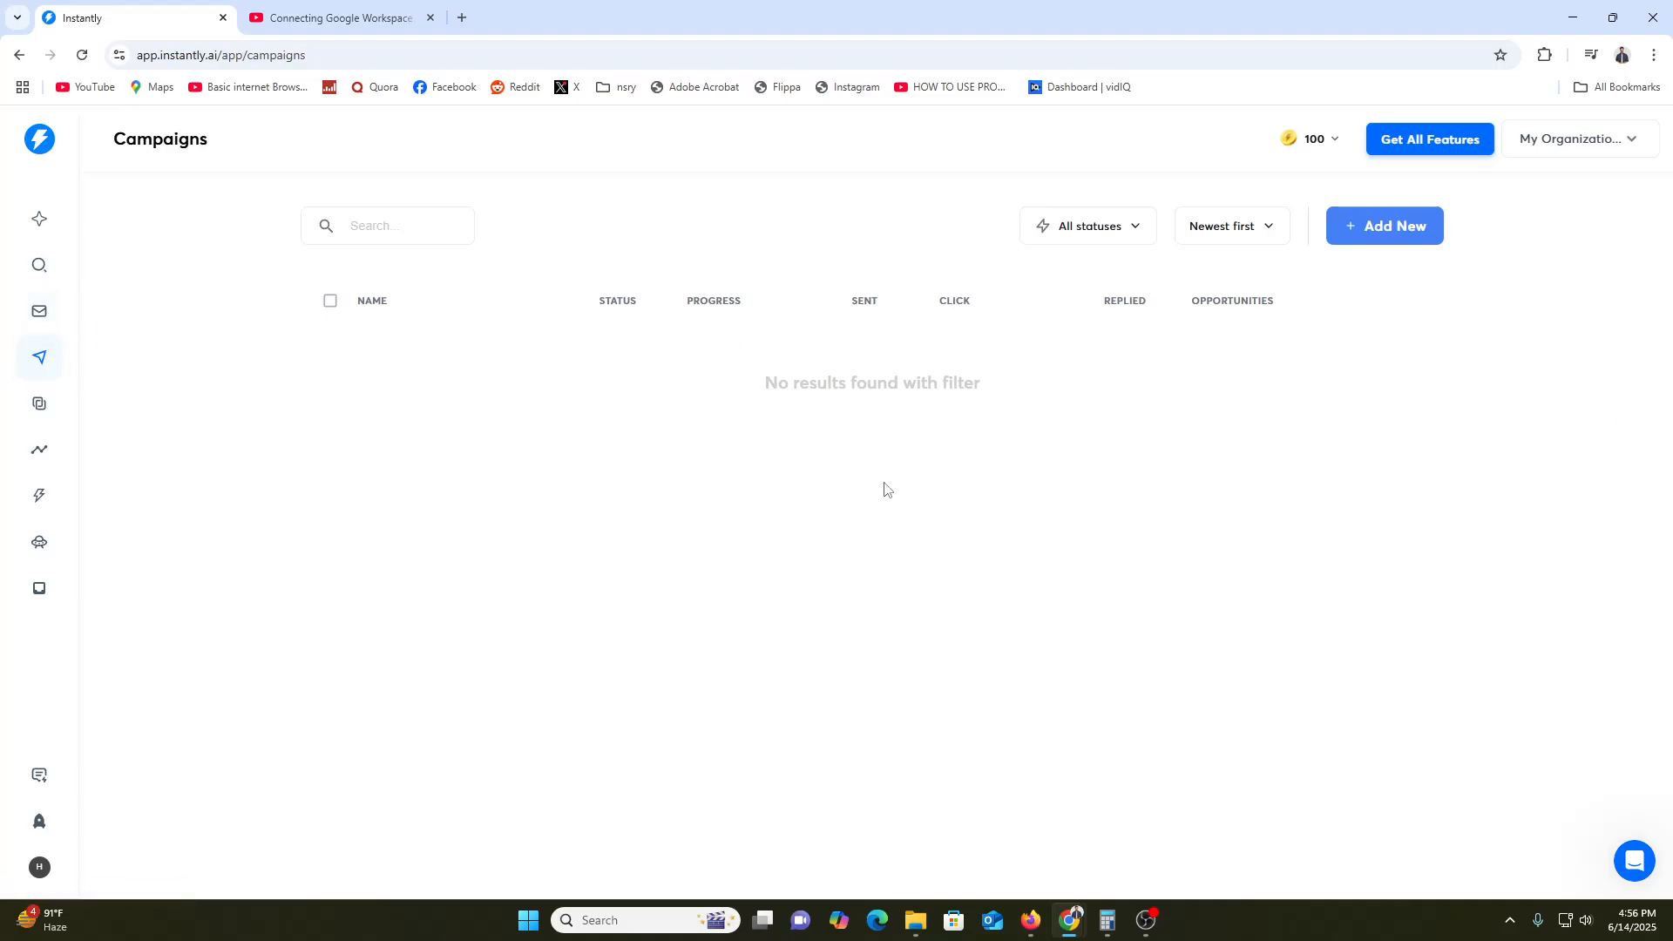
left_click(1427, 235)
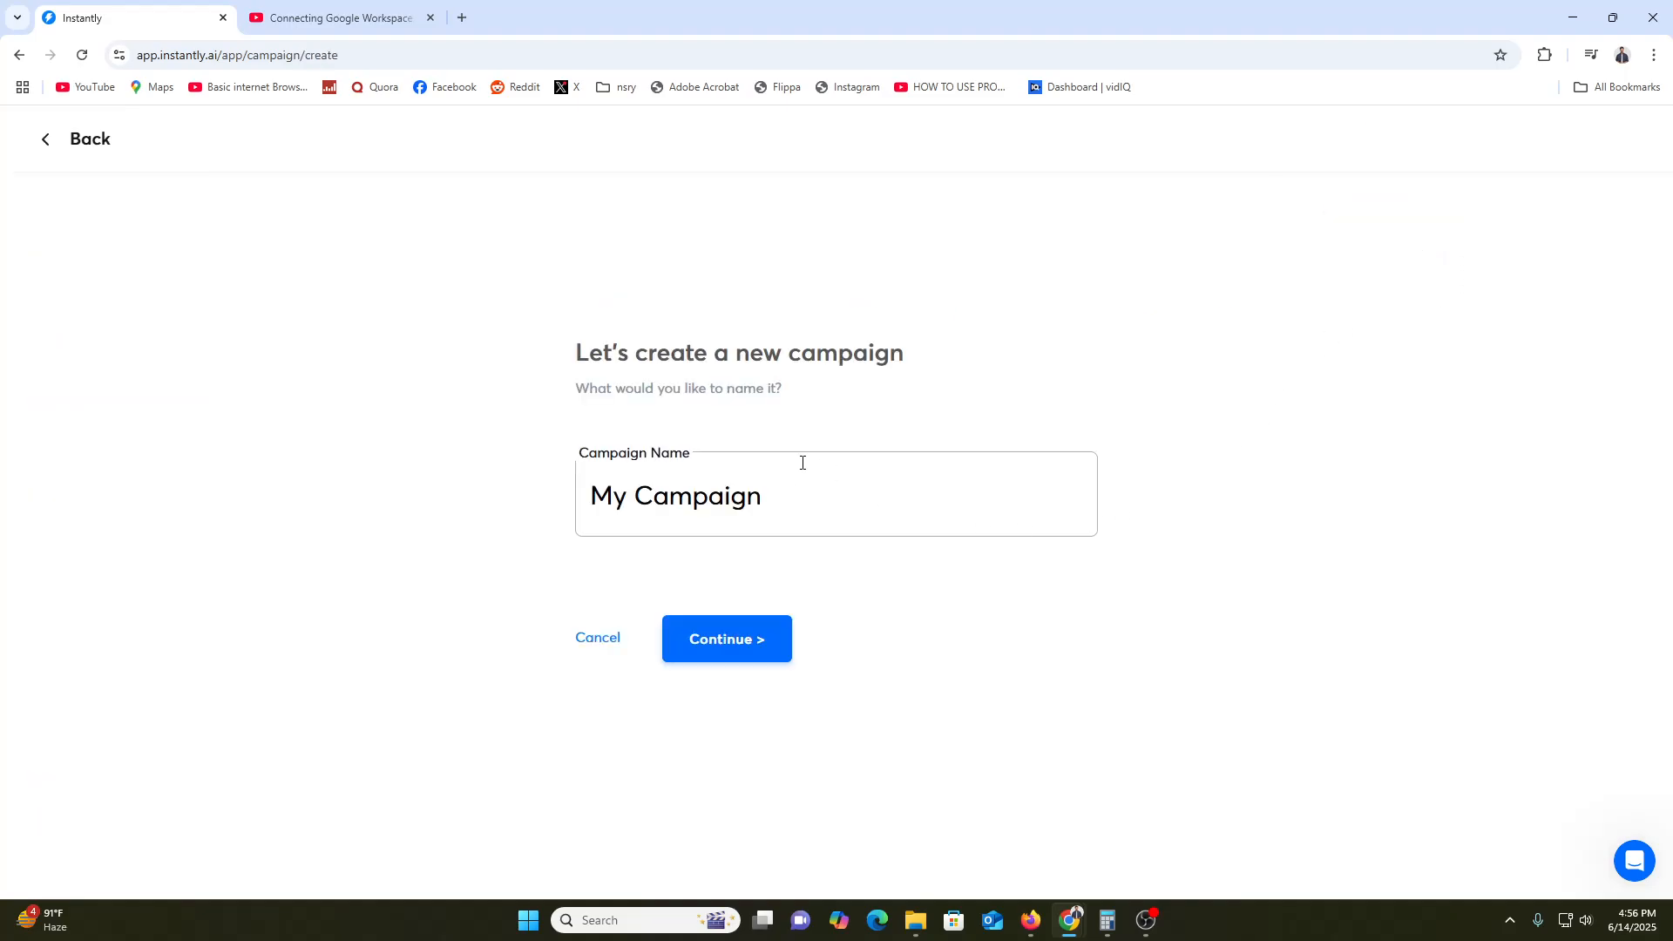
left_click_drag(610, 352, 817, 354)
left_click(823, 356)
Replace 'My Campaign' with the name MAHIM and create the campaign
left_click(629, 495)
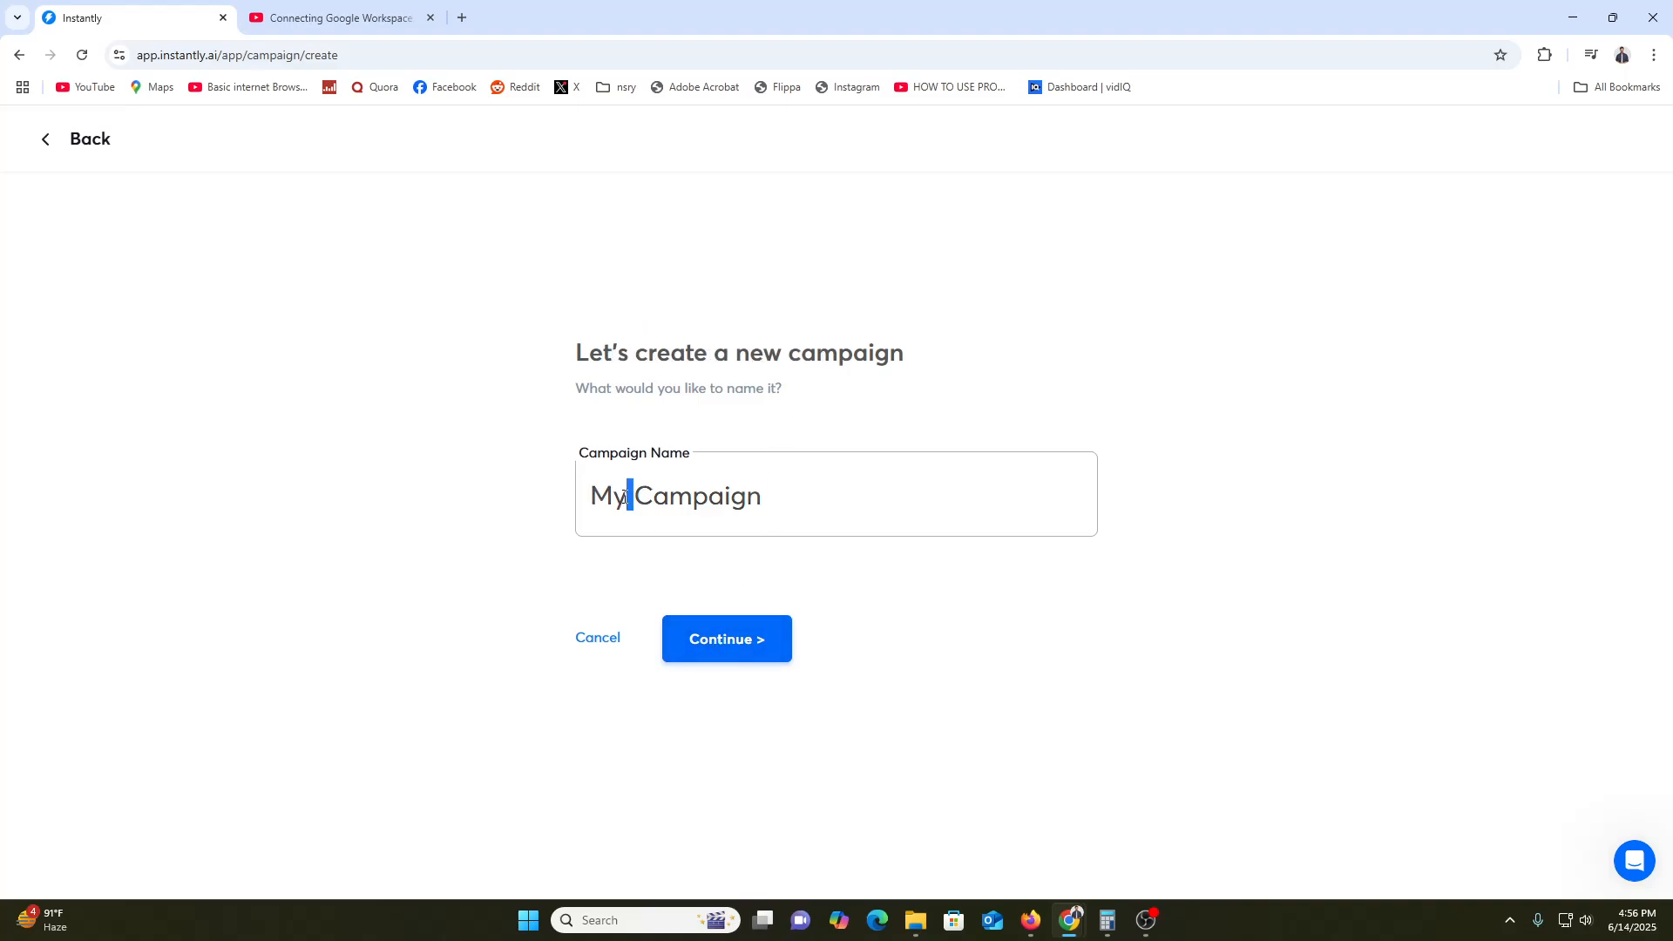
triple_click(700, 490)
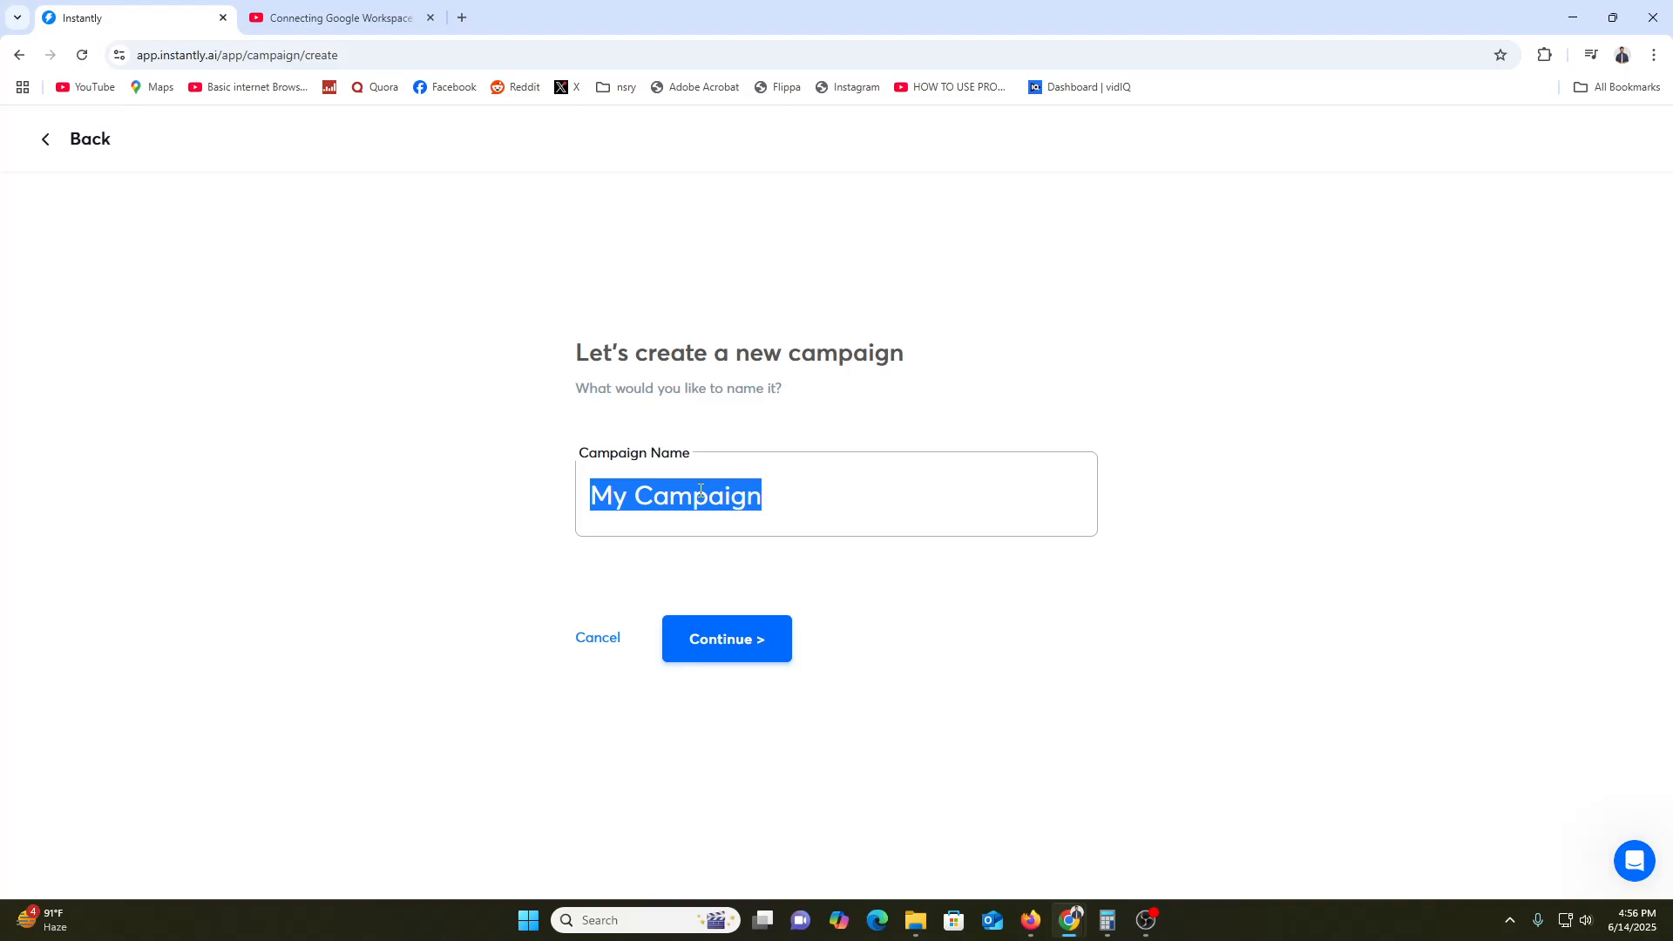
type("MAHIM")
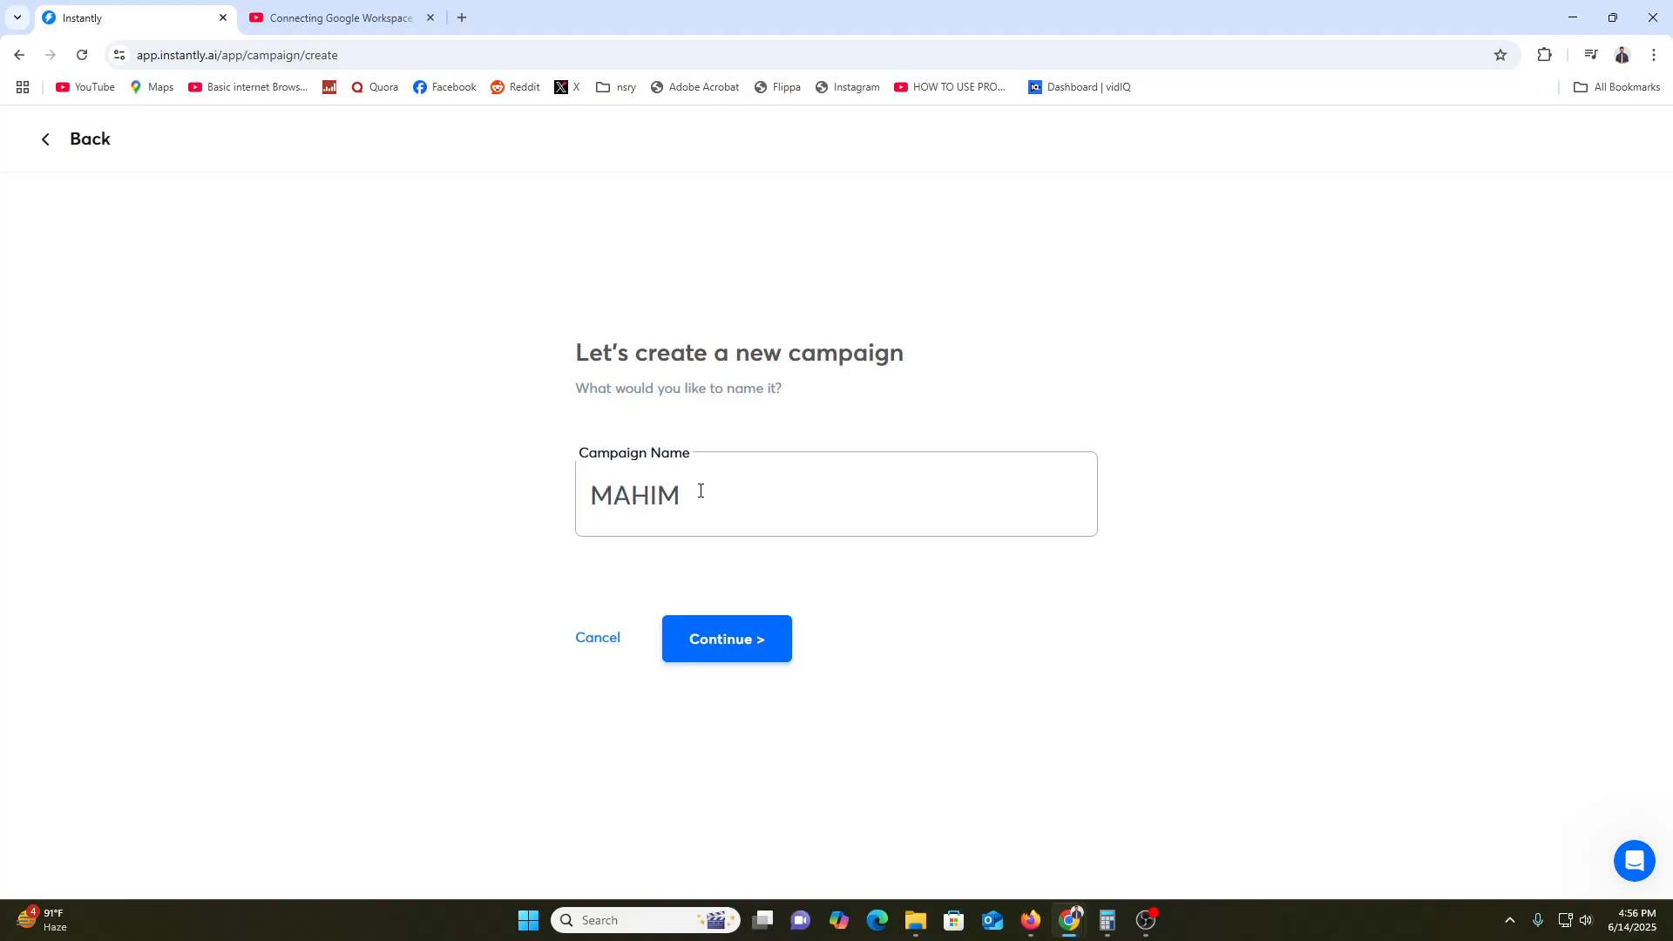
left_click(752, 641)
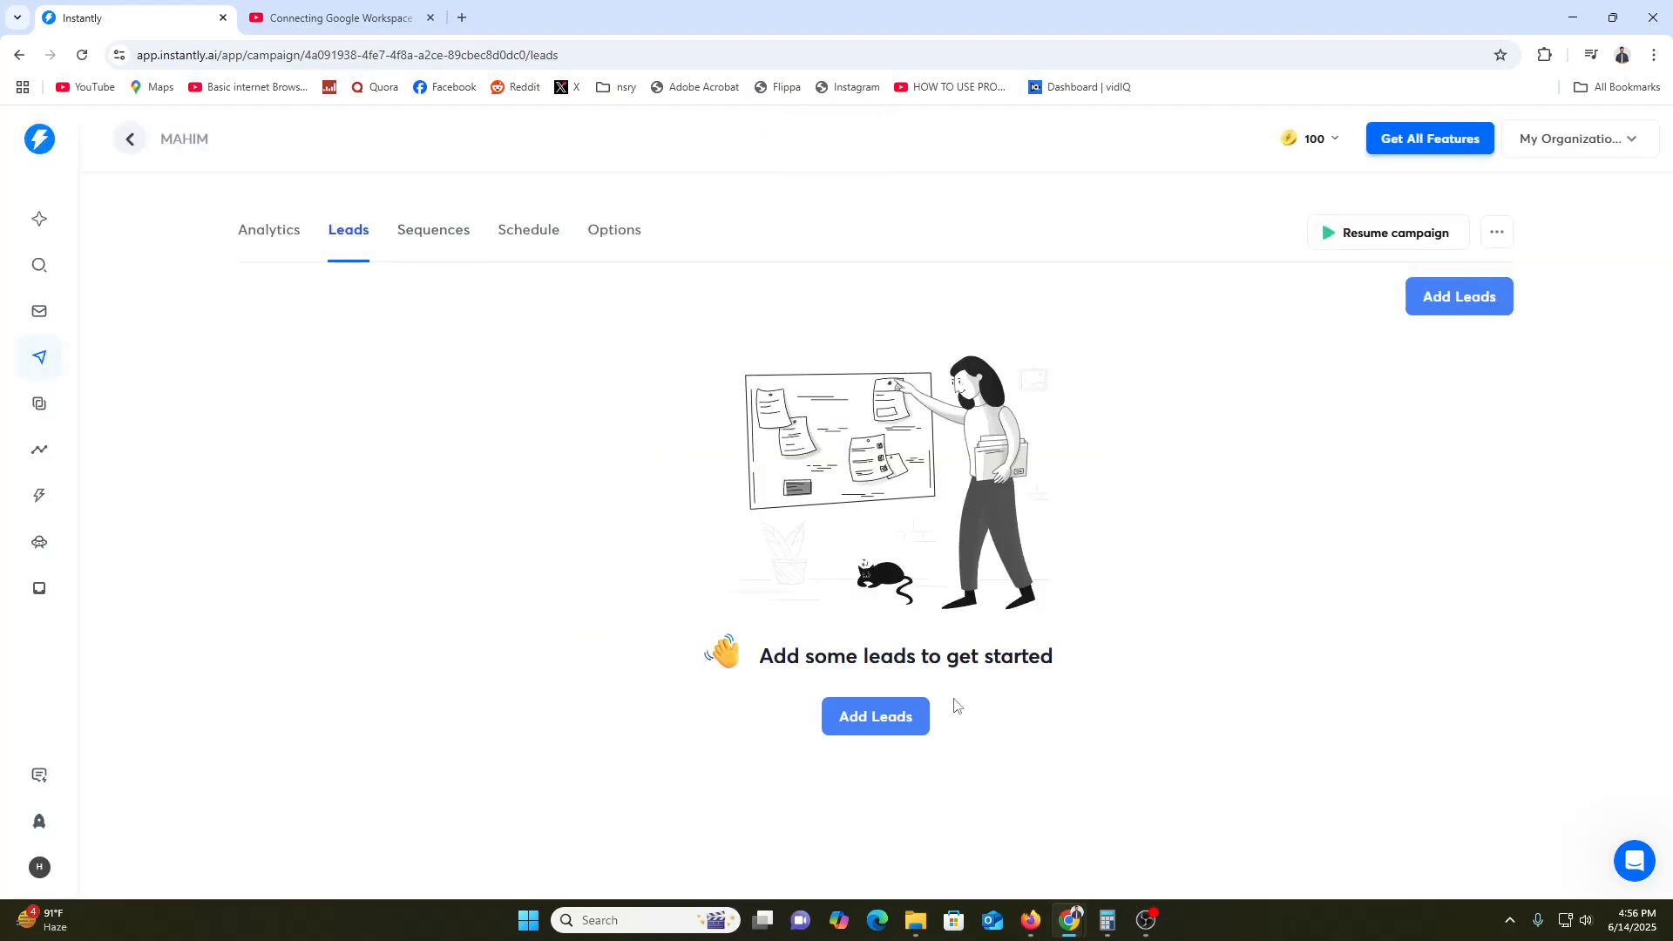
Manually add one lead's email address to MAHIM and confirm the import
left_click(892, 727)
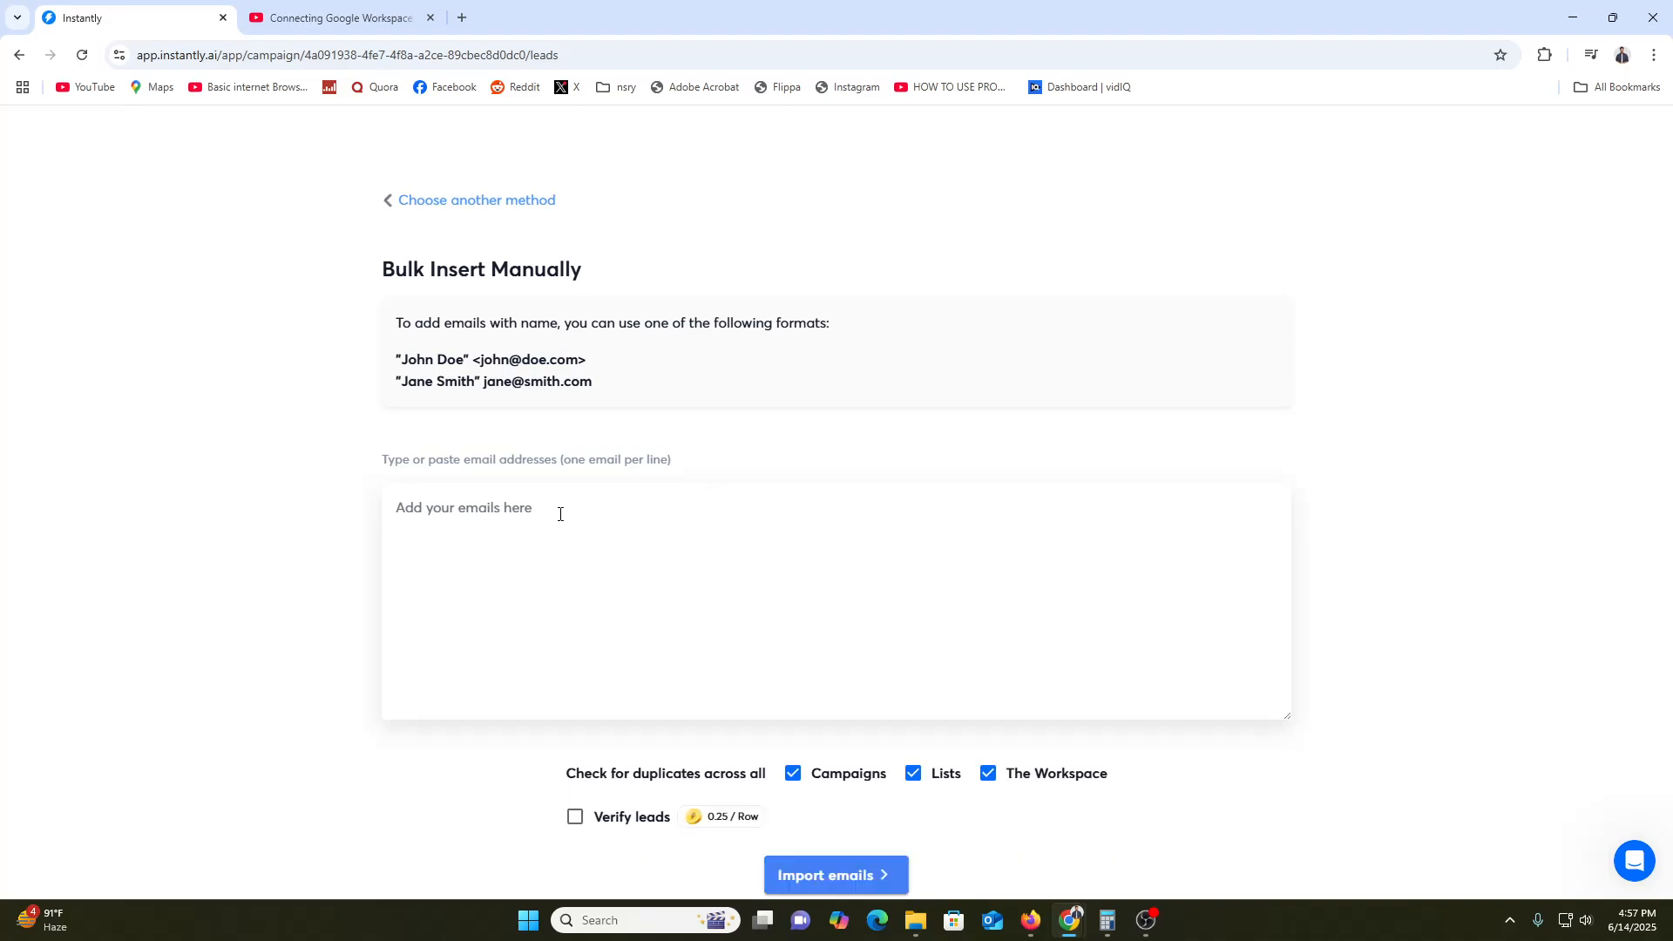
scroll(865, 801, "down", 1)
left_click(840, 792)
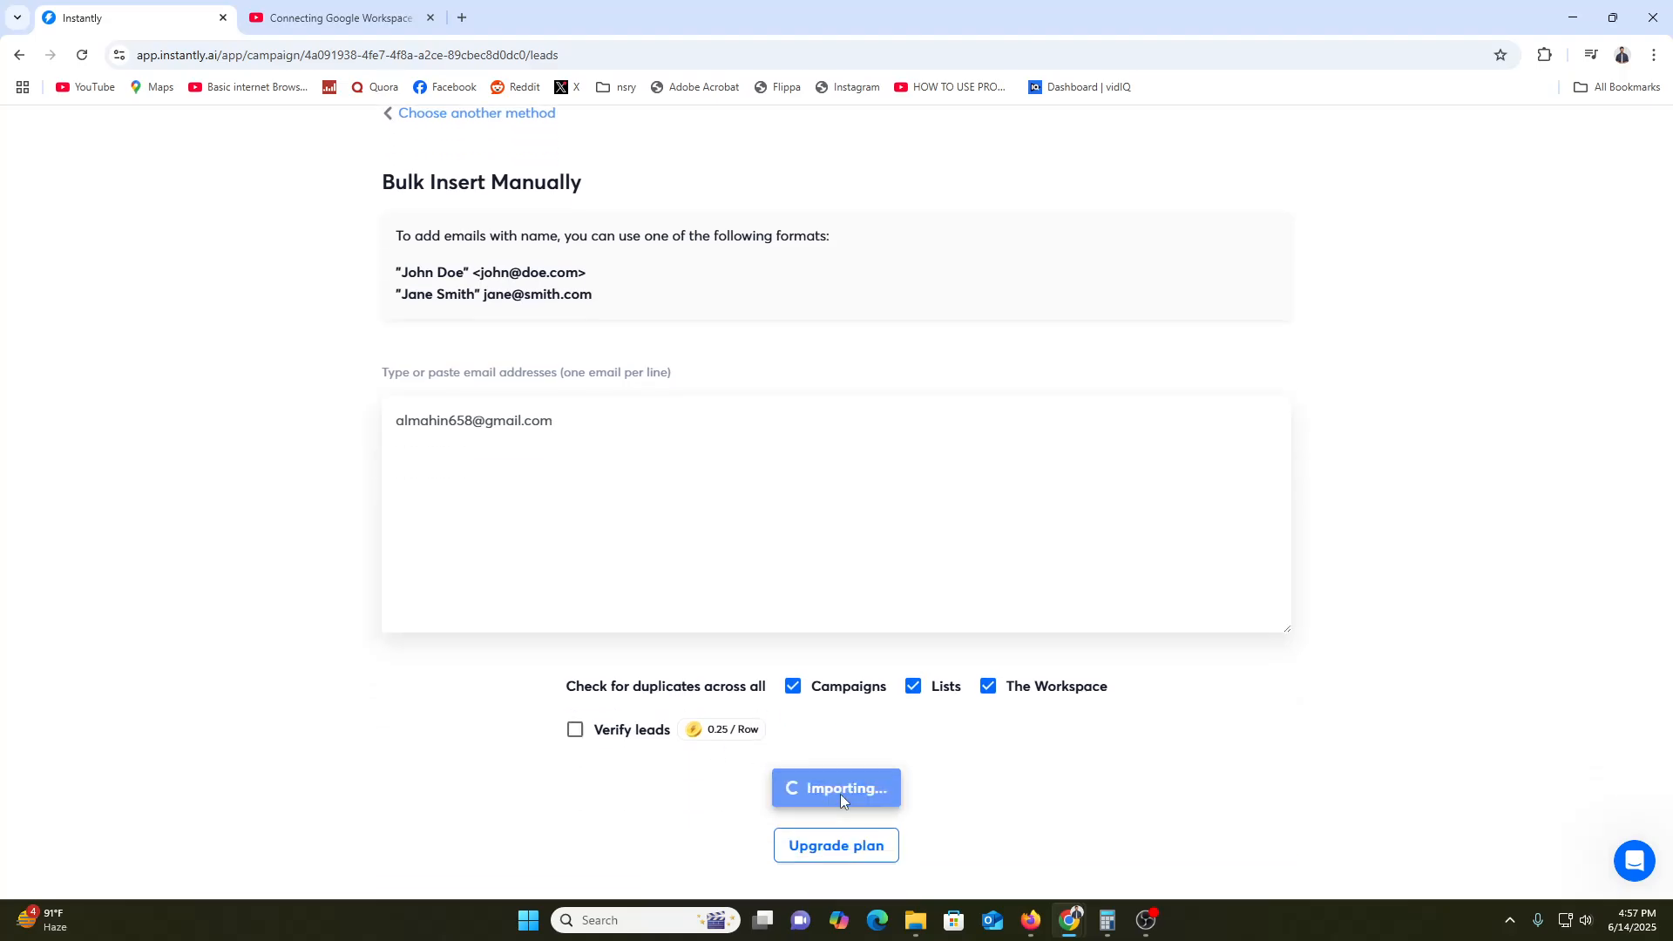
left_click(795, 549)
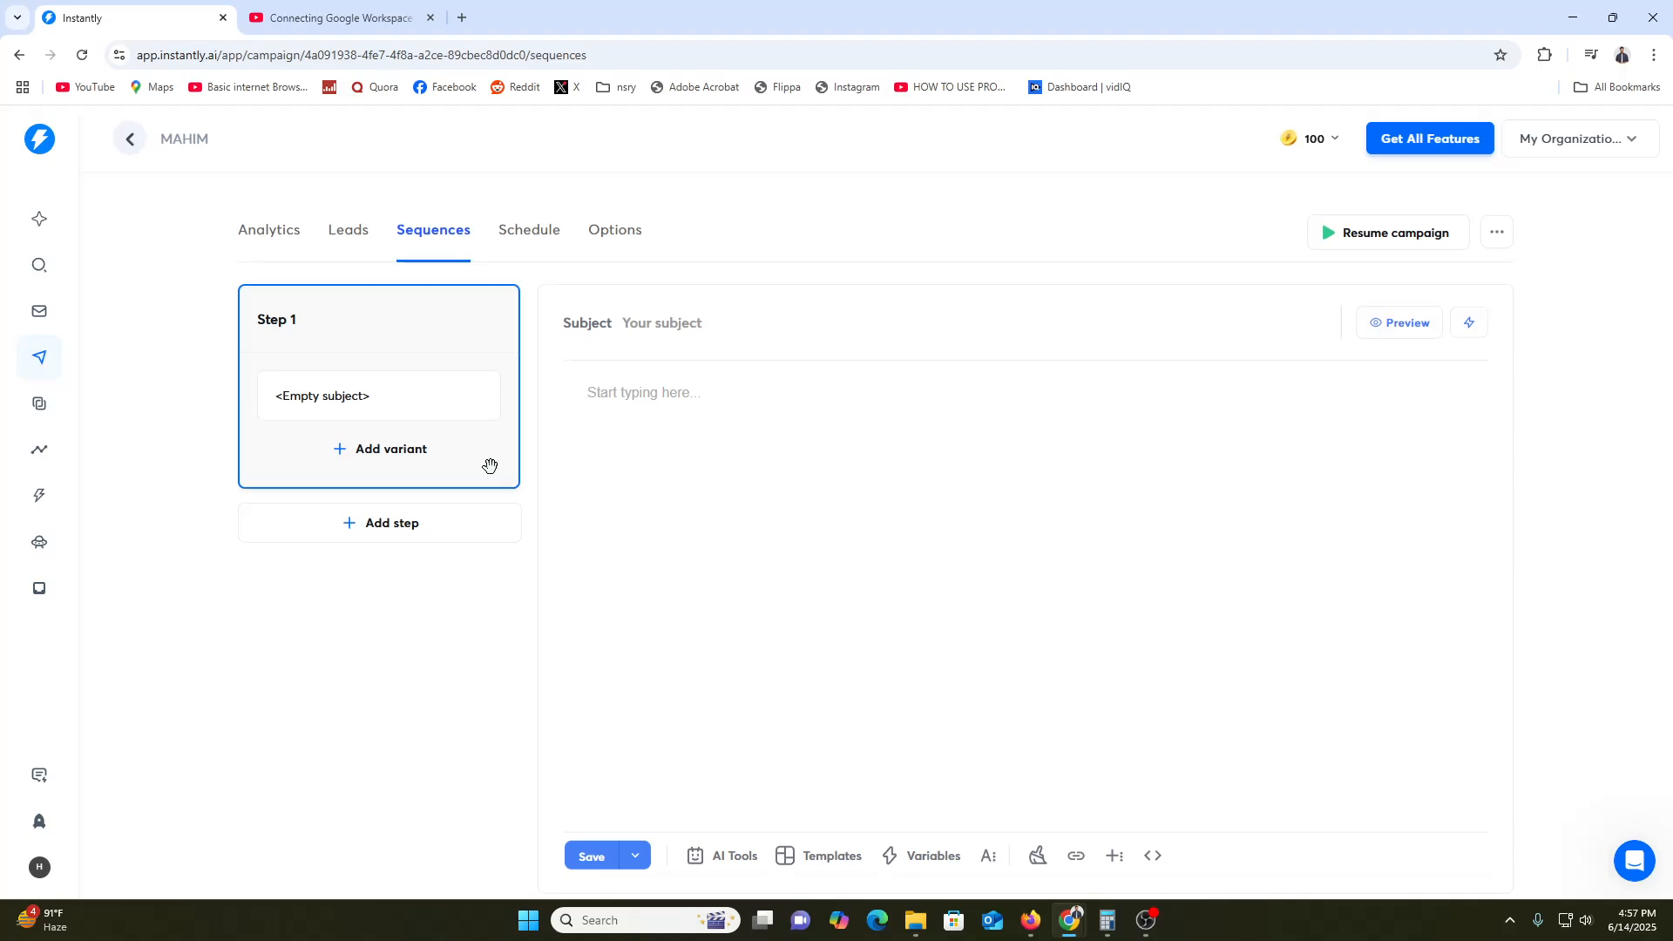
Add a second sequence step, then delete it so only Step 1 remains
left_click(348, 526)
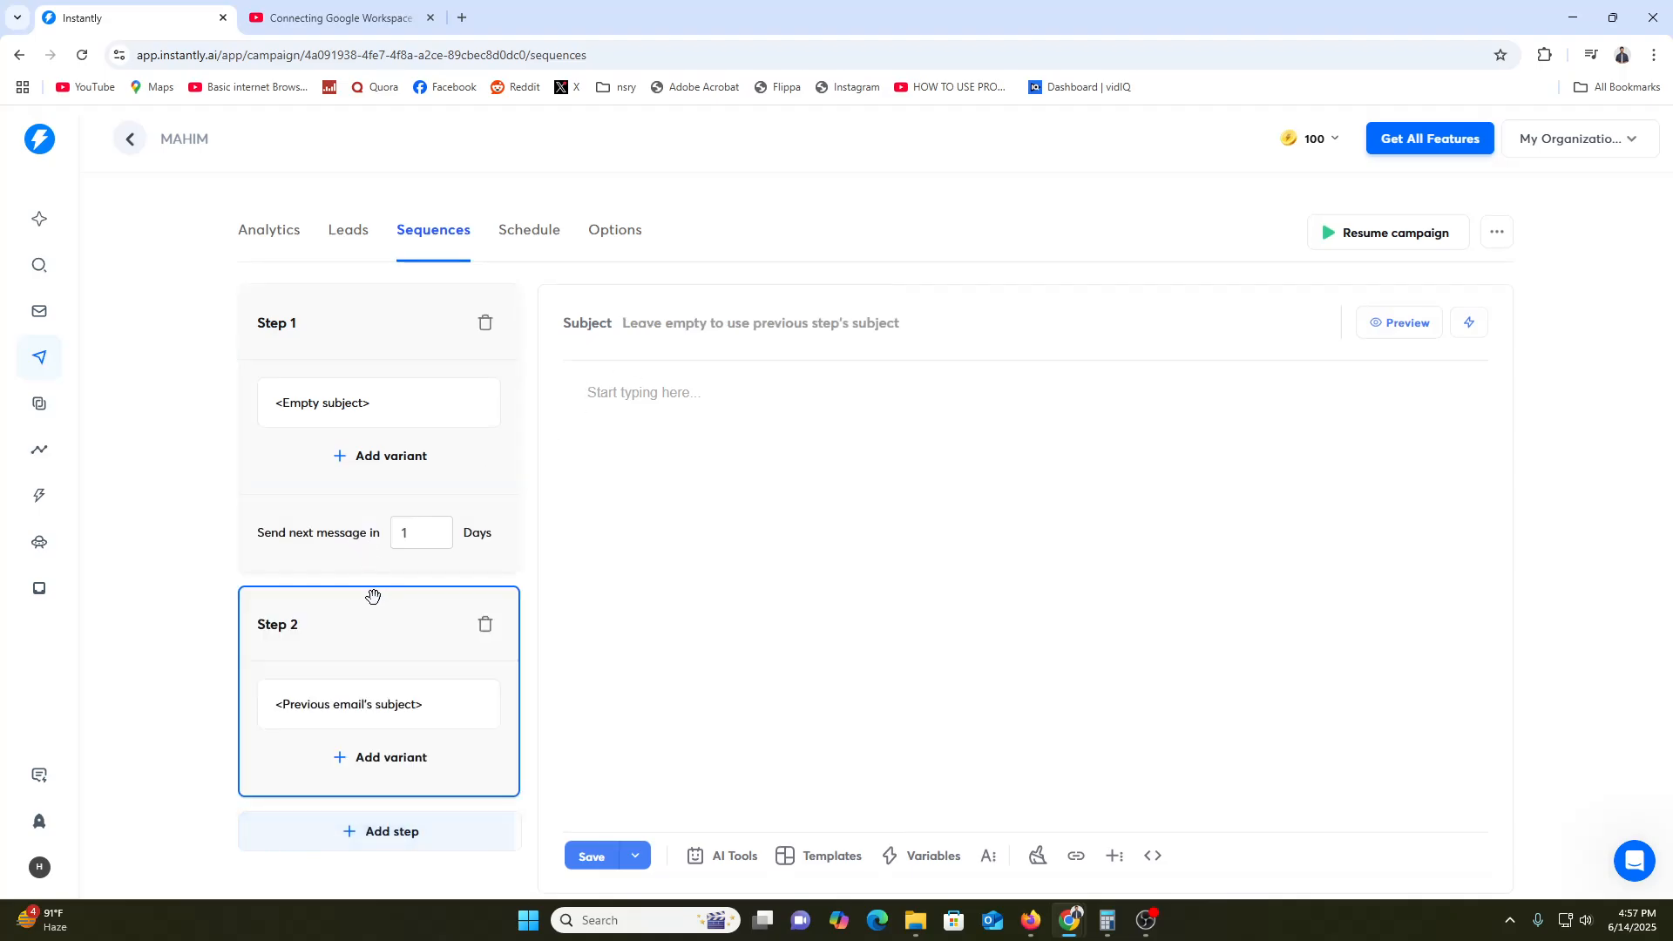
left_click(486, 624)
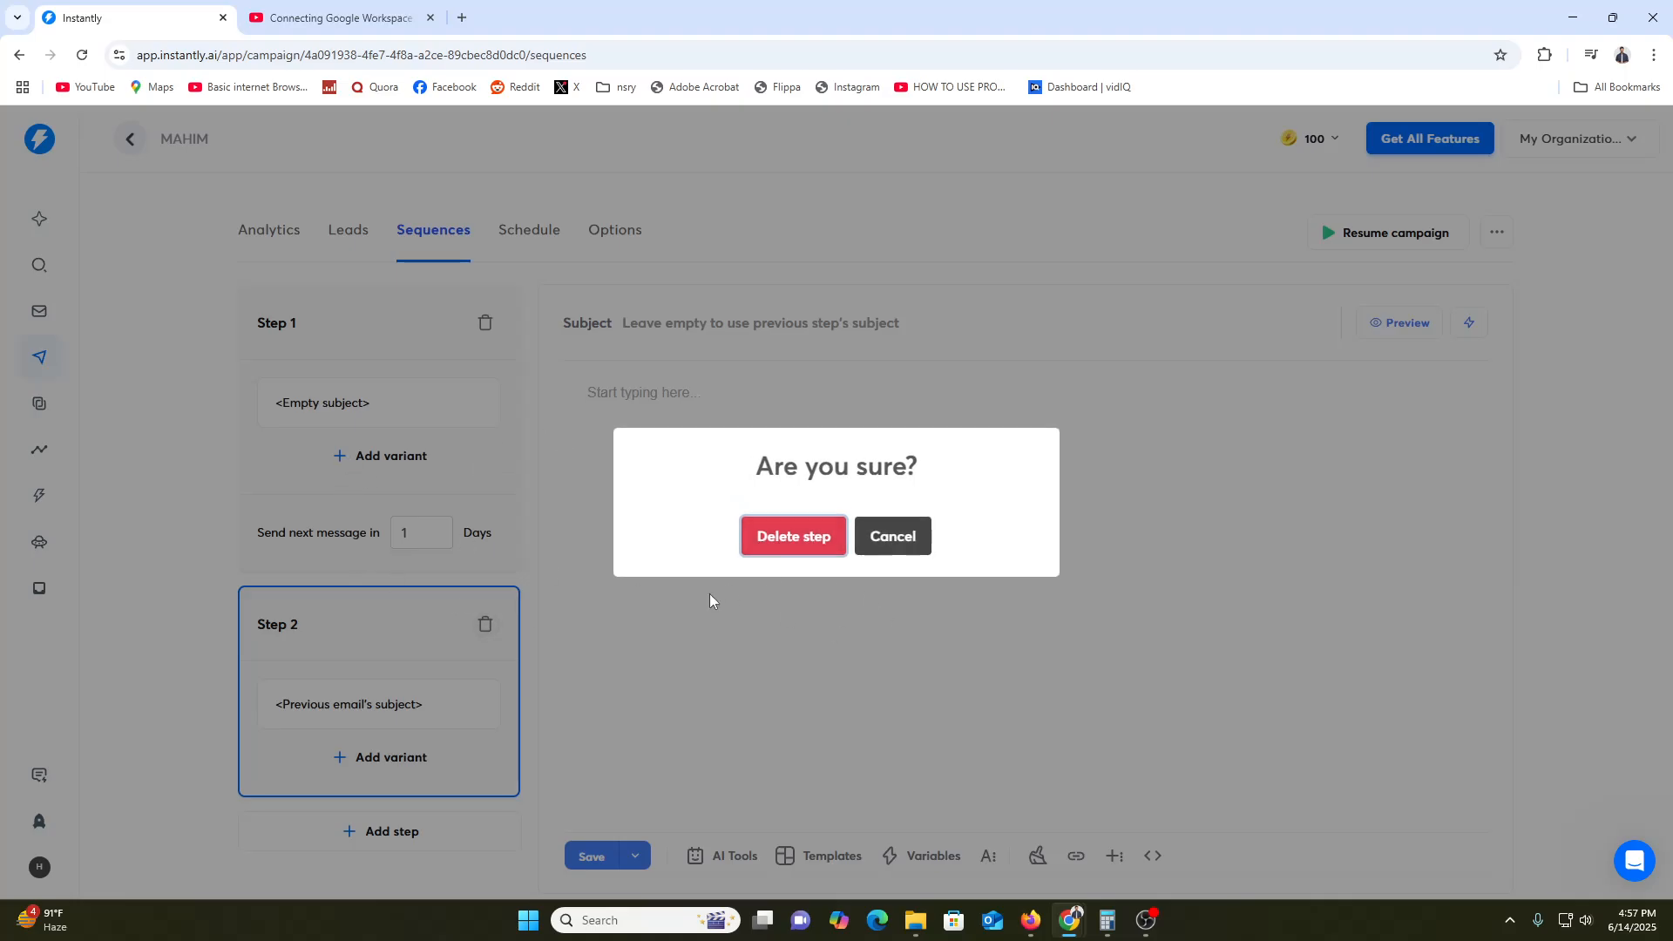
left_click(793, 536)
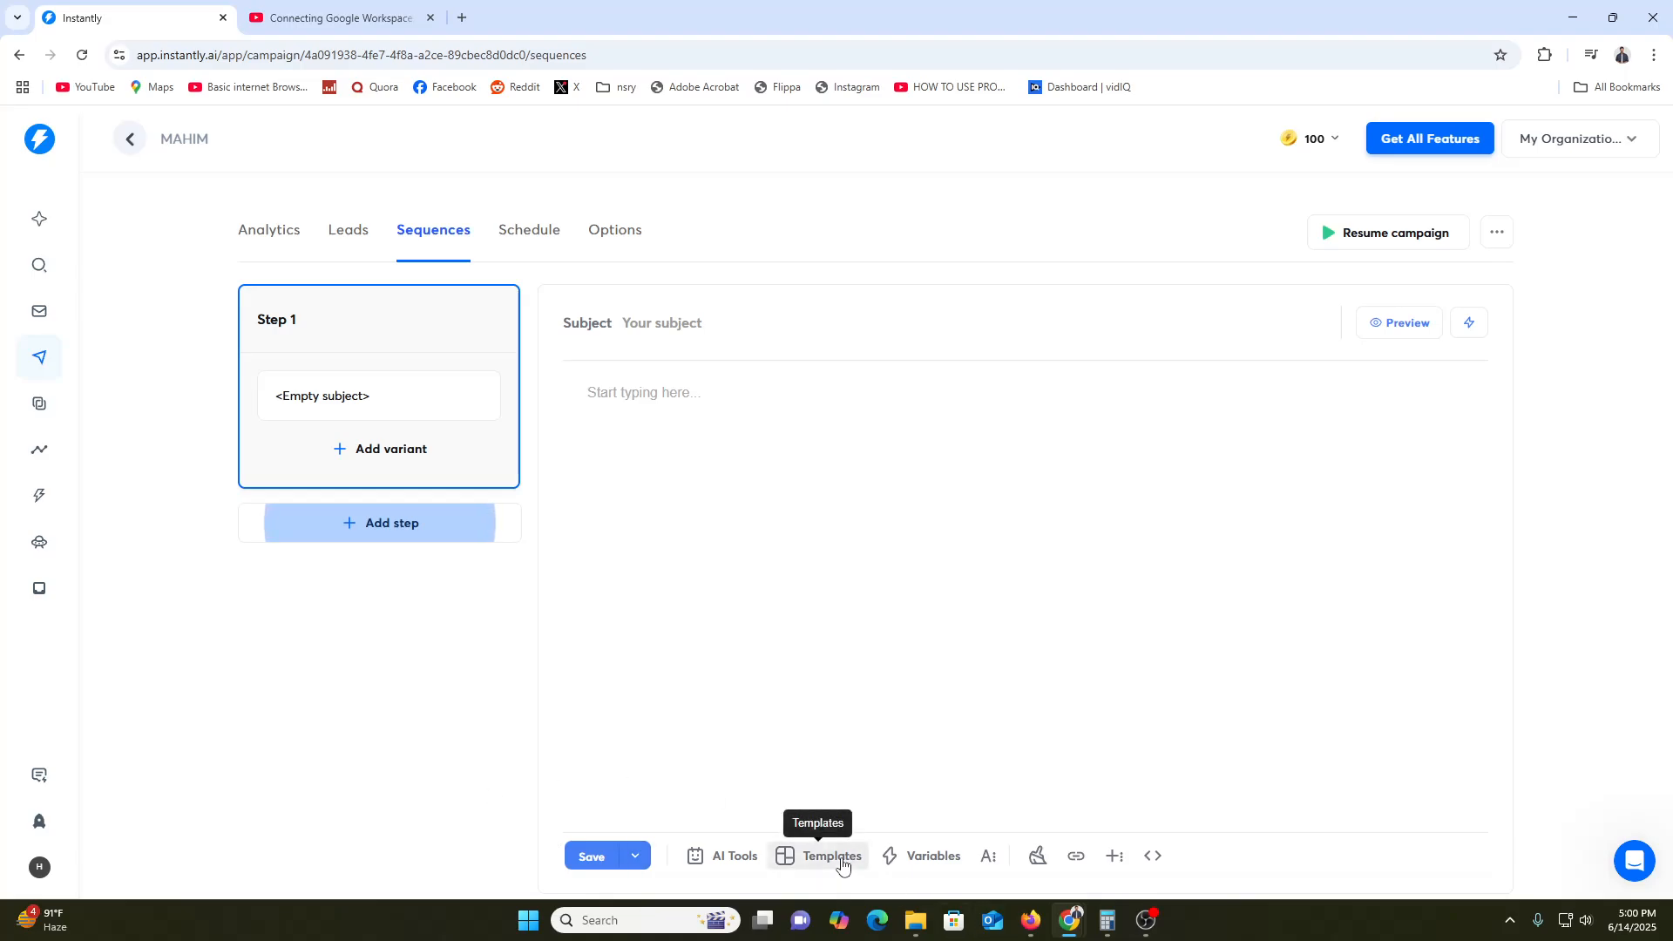
Give Step 1 the subject 'SUBSCRIBE OUR YOUTUBE CHANNEL', begin the body 'HI, I hope you are yo', and open Schedule
left_click(1150, 859)
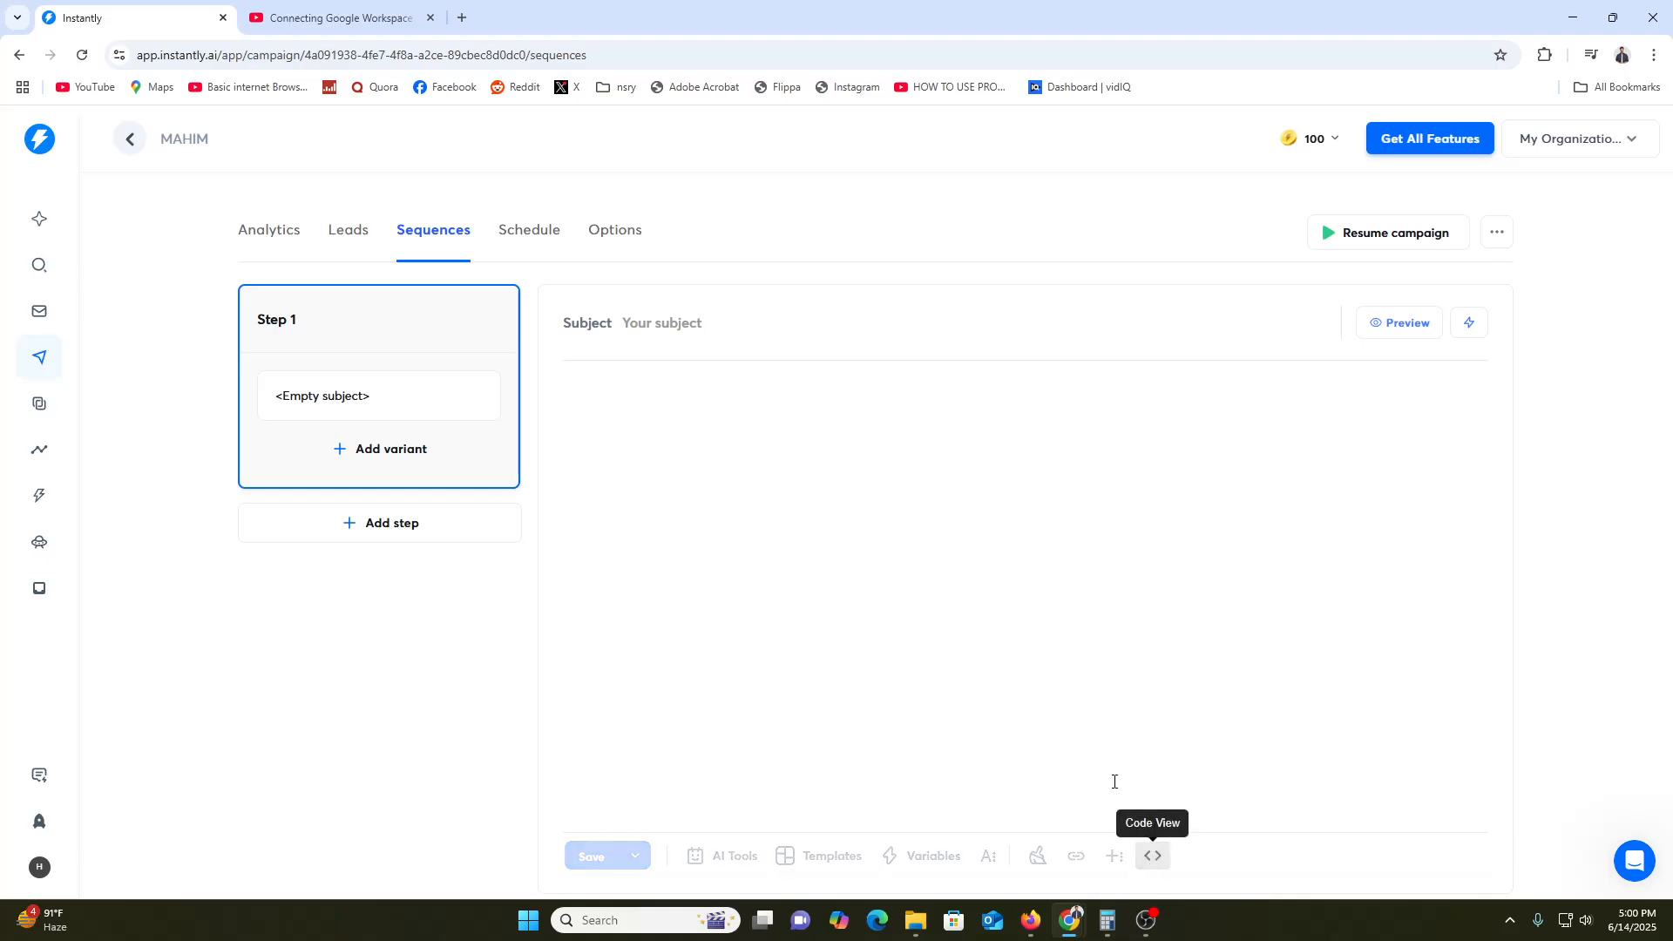
left_click(747, 325)
type("SU")
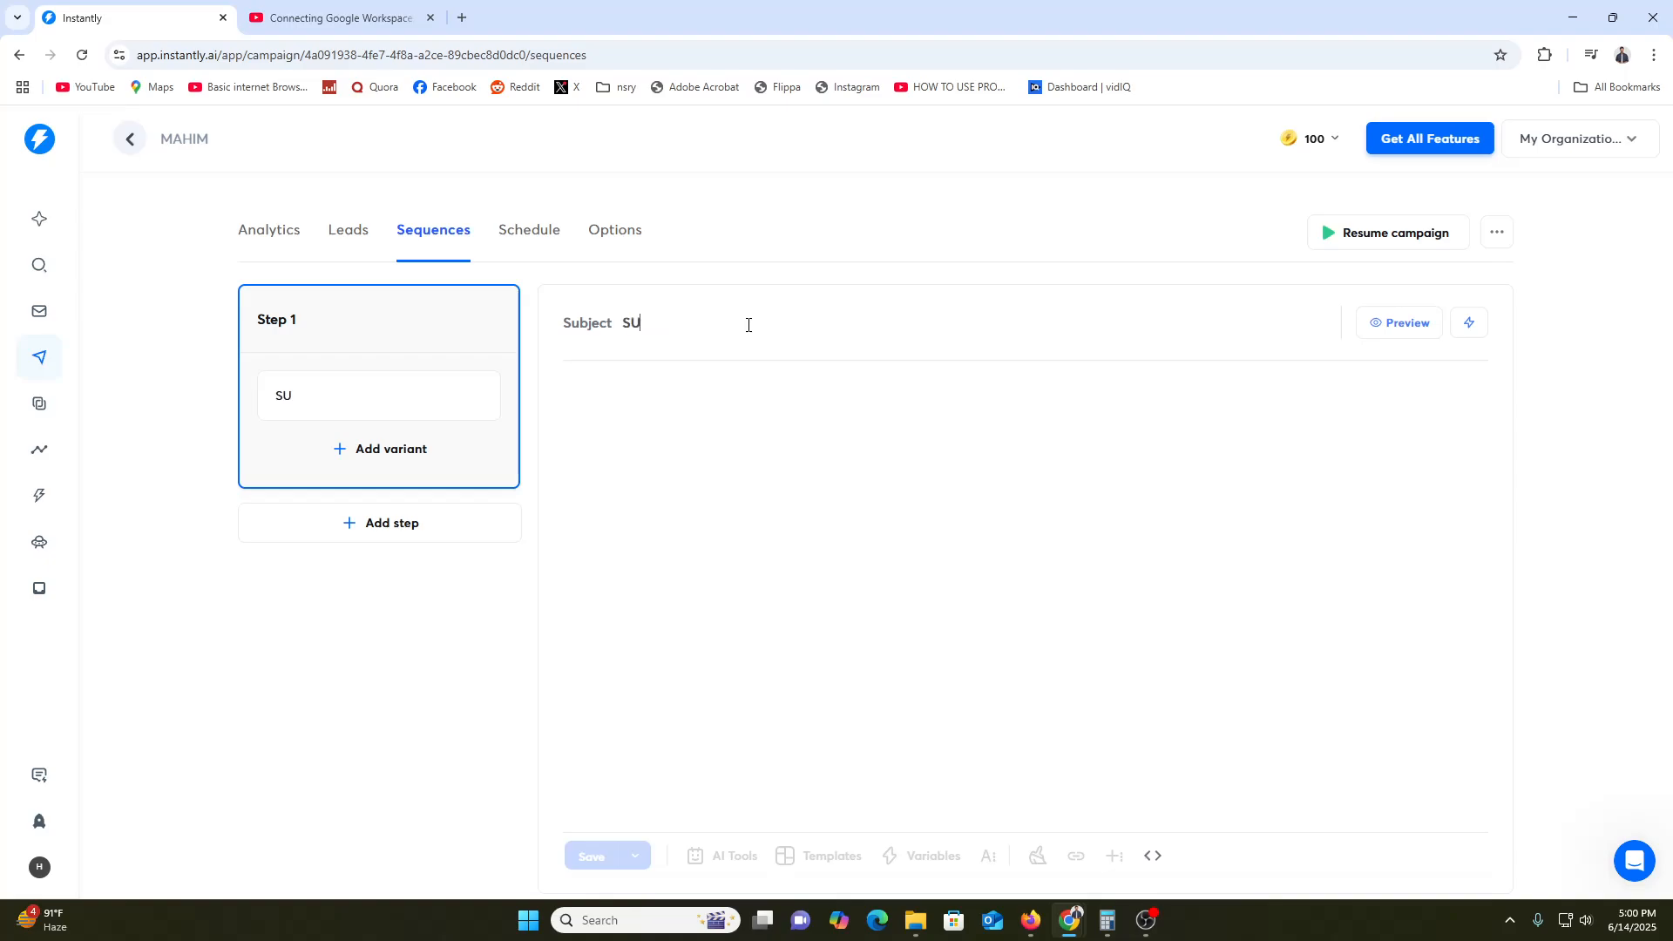
type("BSCRIBE OUR YOUTUBE CHANNEL")
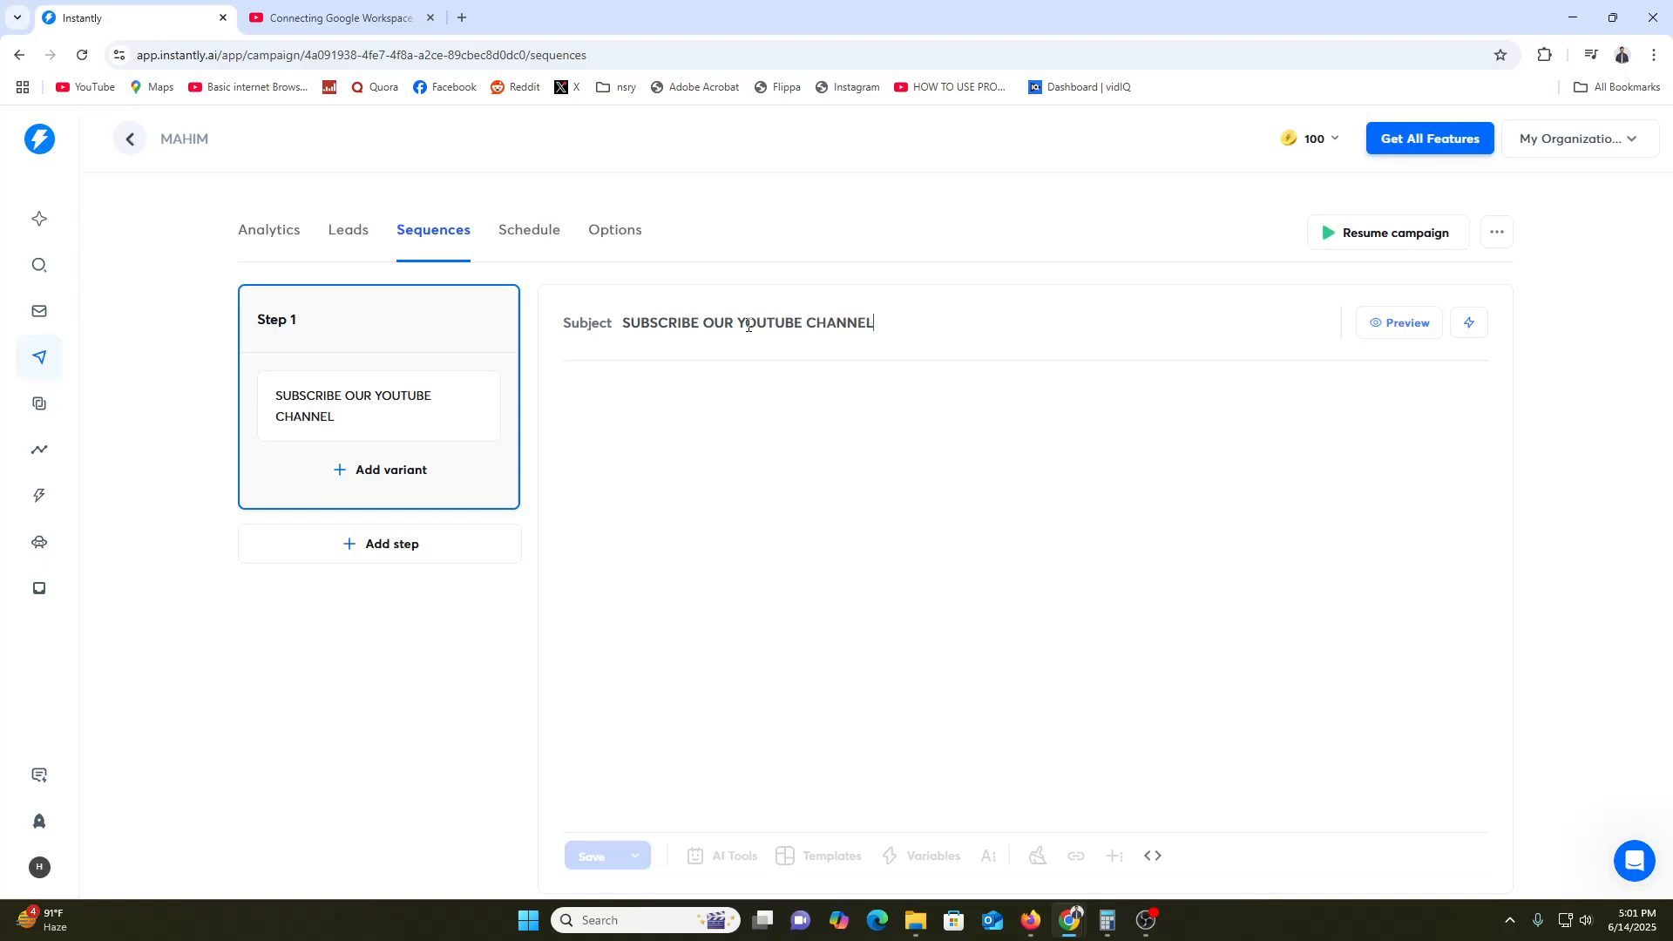
left_click(751, 427)
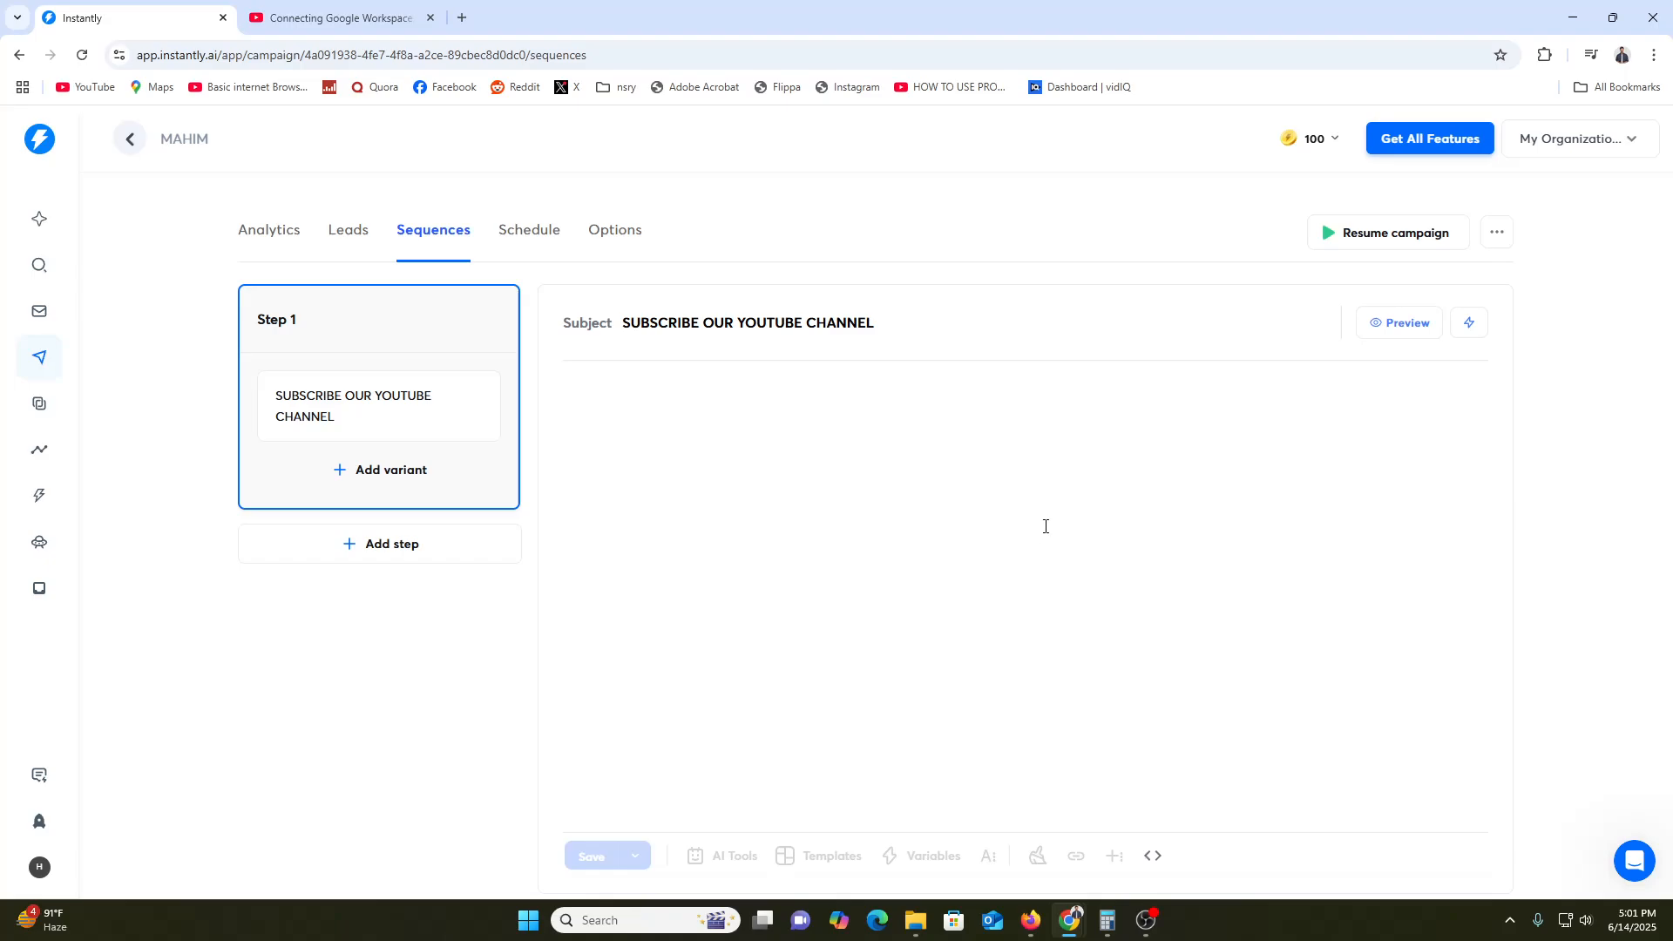
left_click(875, 401)
type("HI, I hope you are you")
left_click(554, 243)
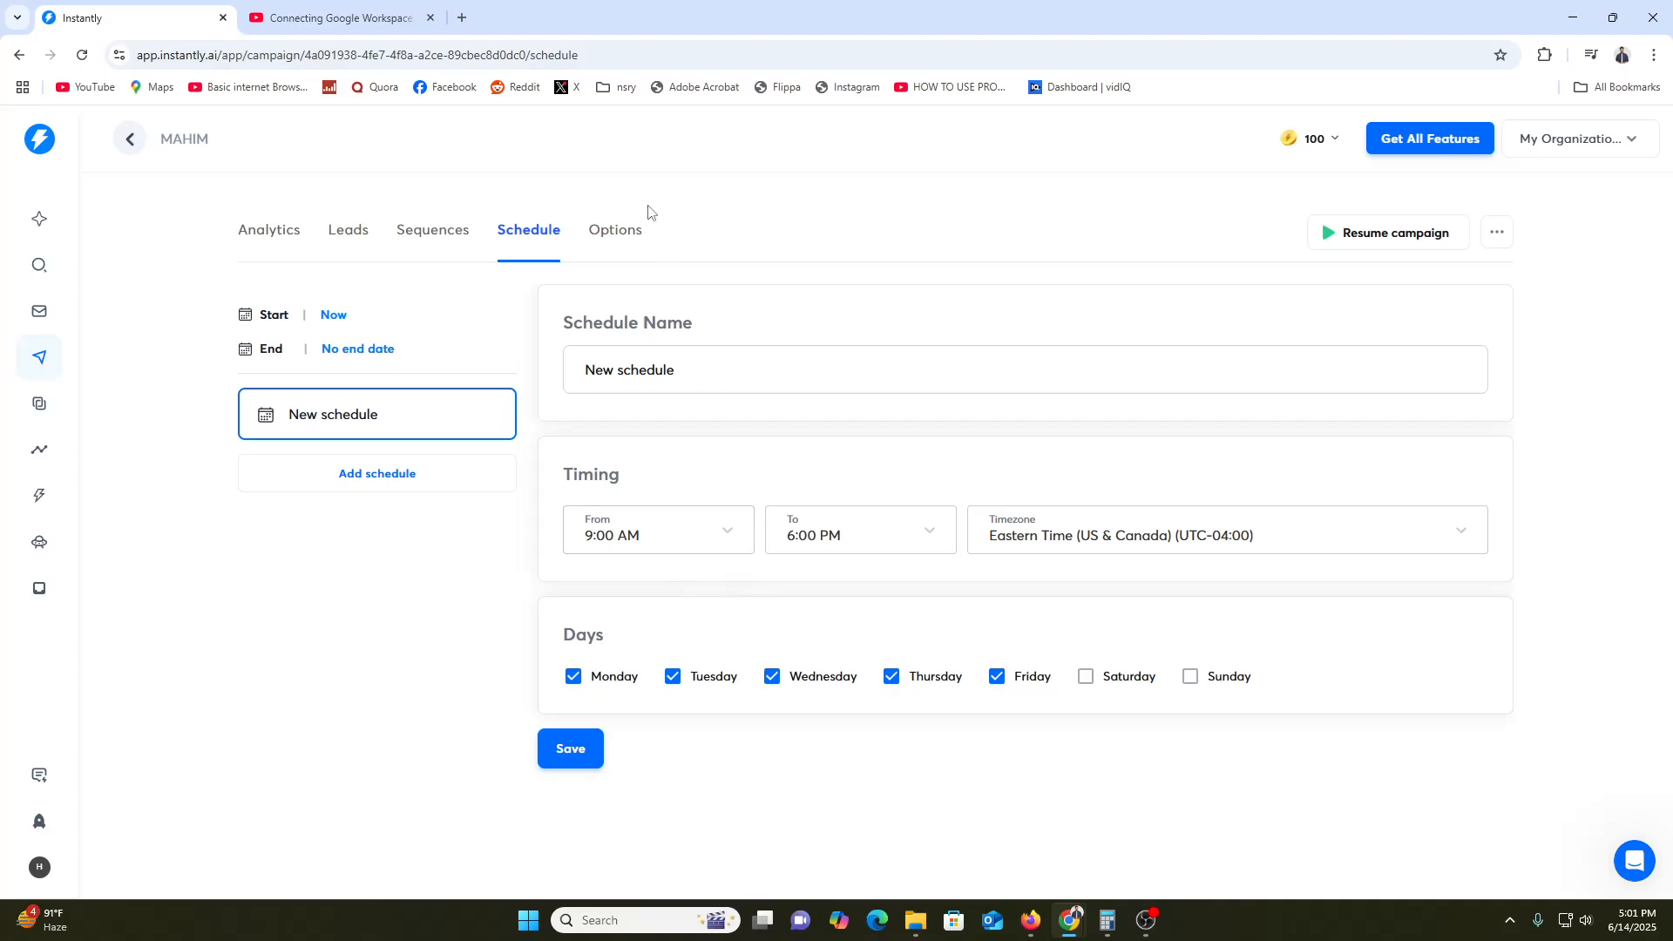
In the campaign Options, check the empty sending accounts list, enable Open Tracking and adjust the sliders
left_click(615, 253)
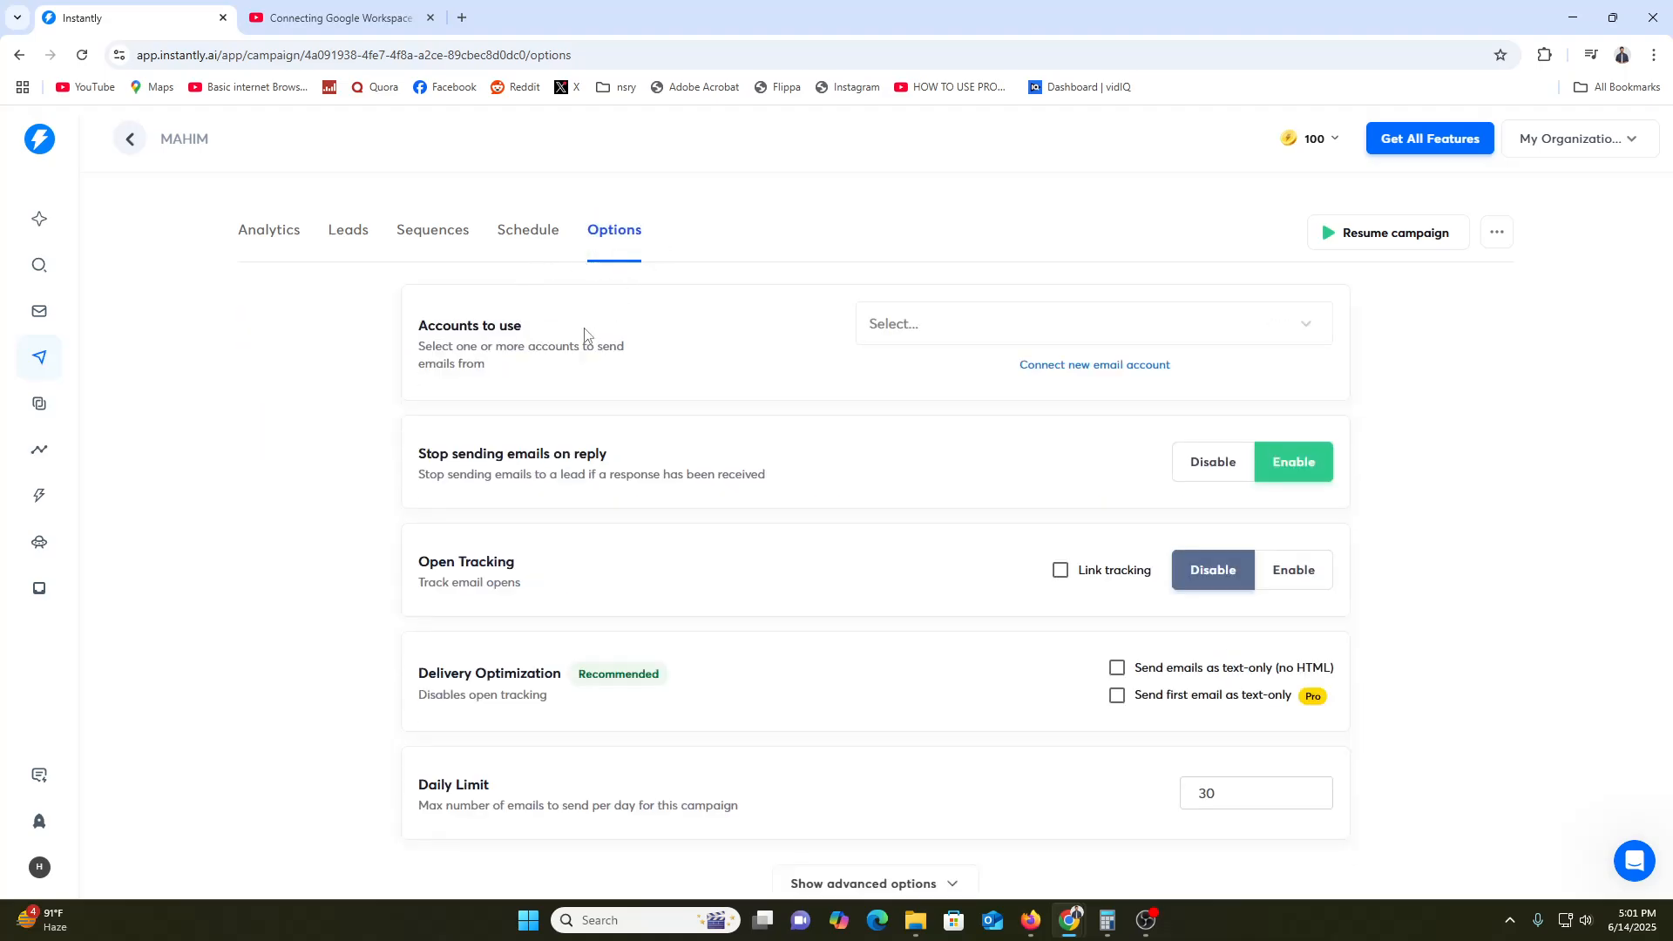
left_click(950, 324)
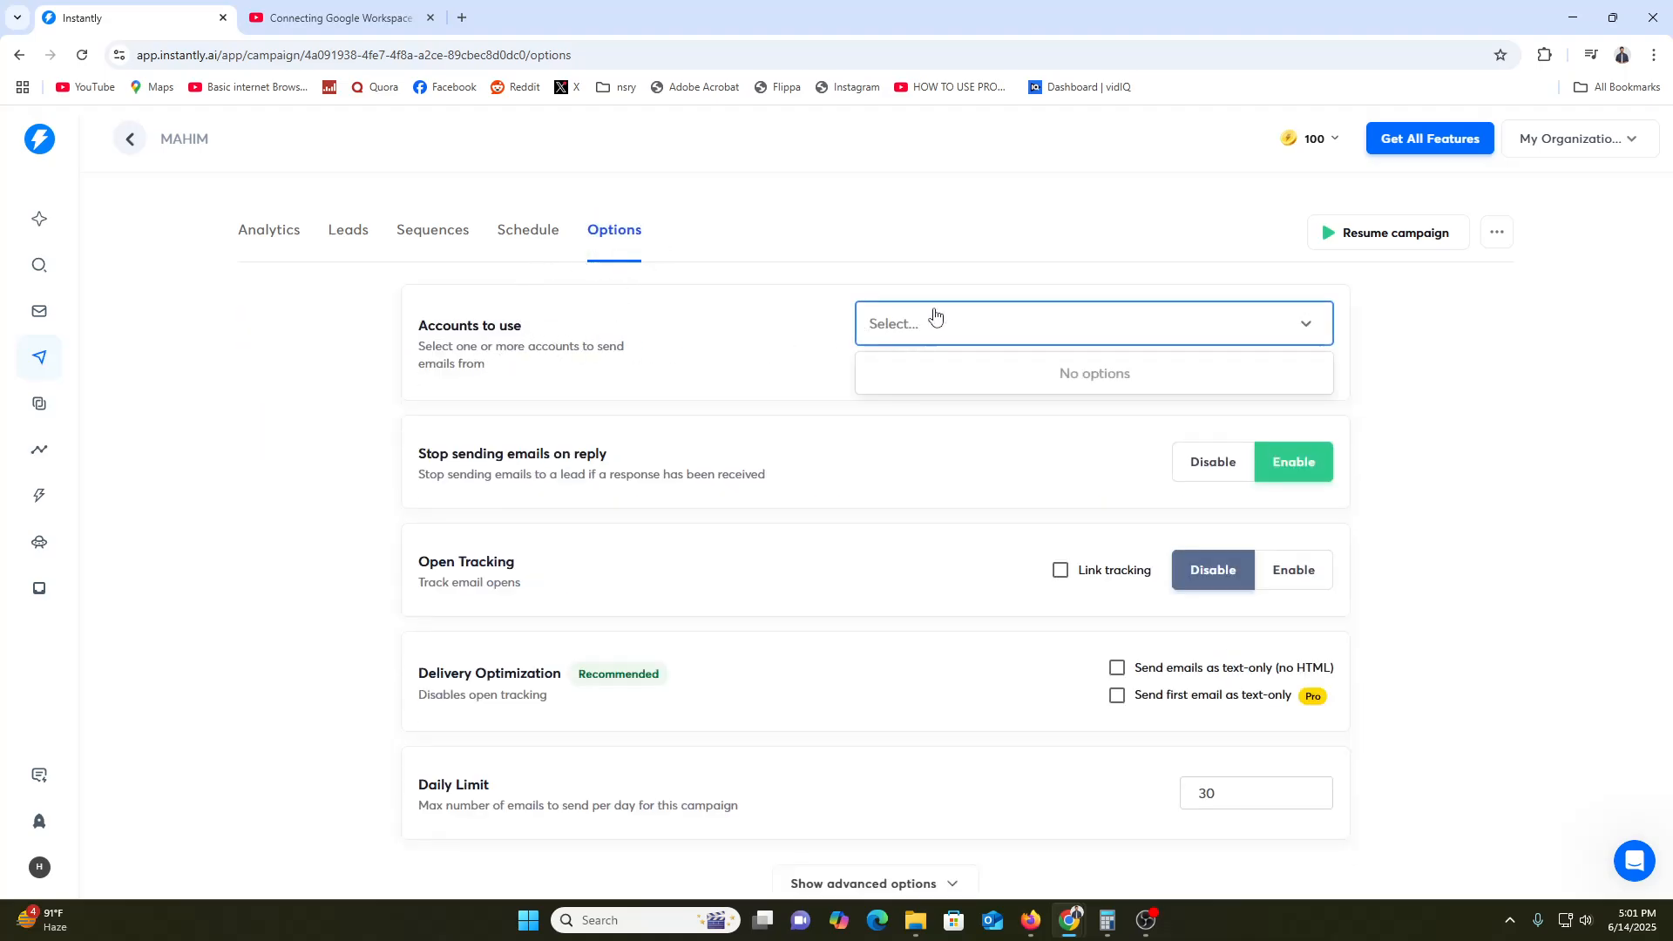
left_click(631, 355)
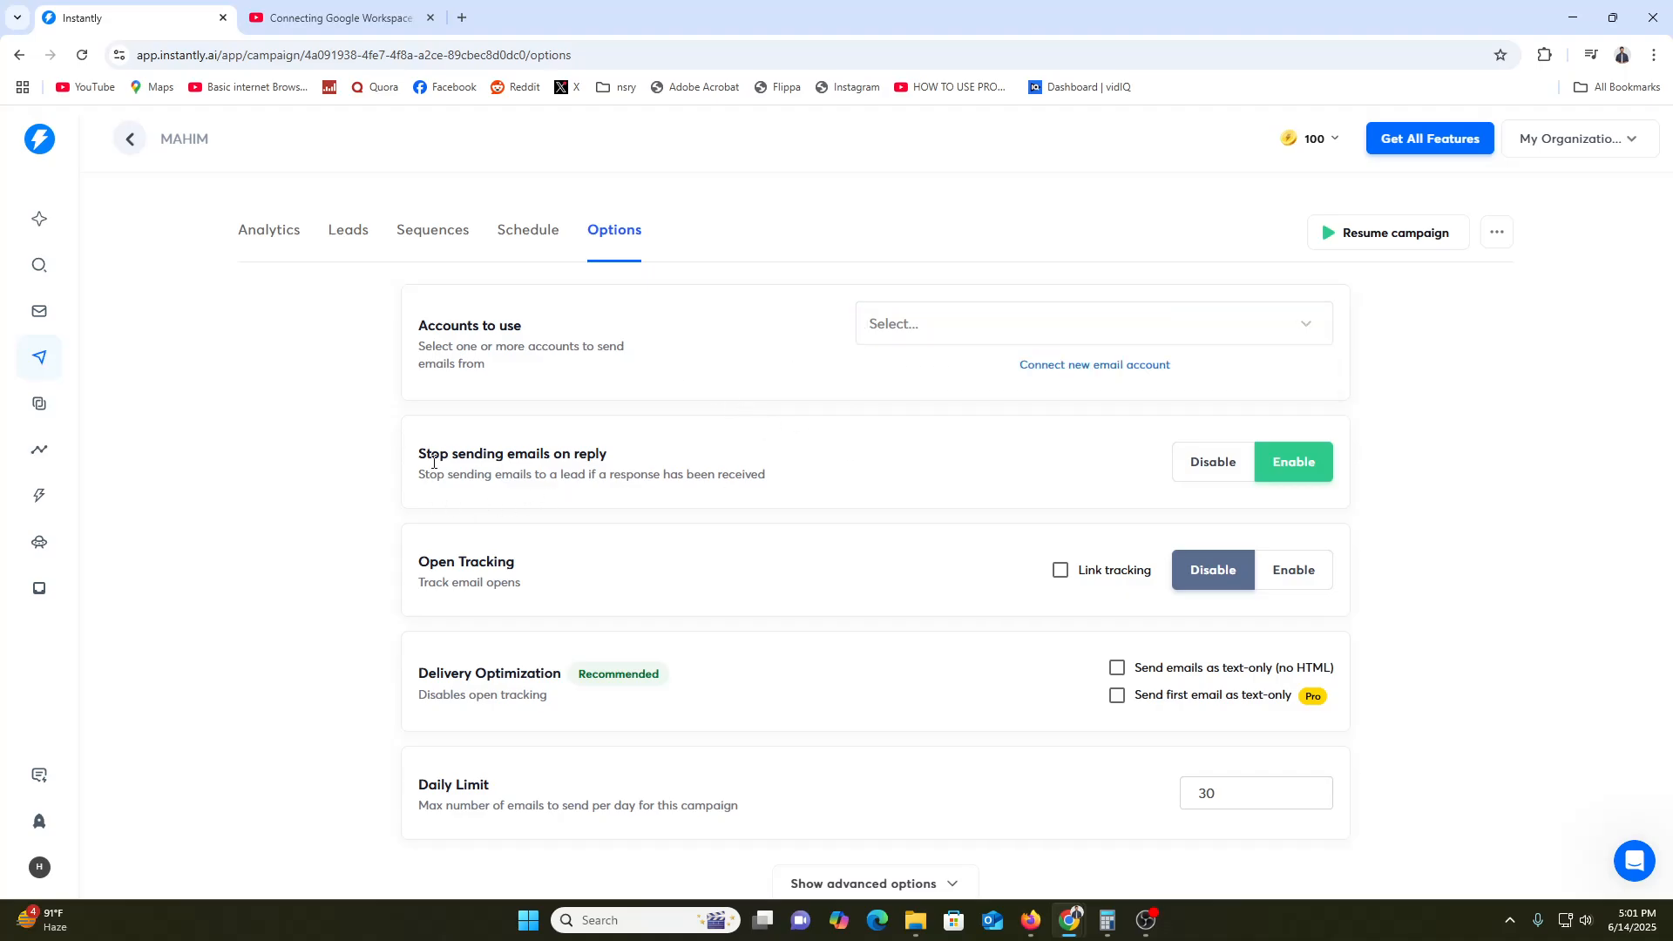
left_click_drag(448, 454, 554, 454)
left_click(576, 459)
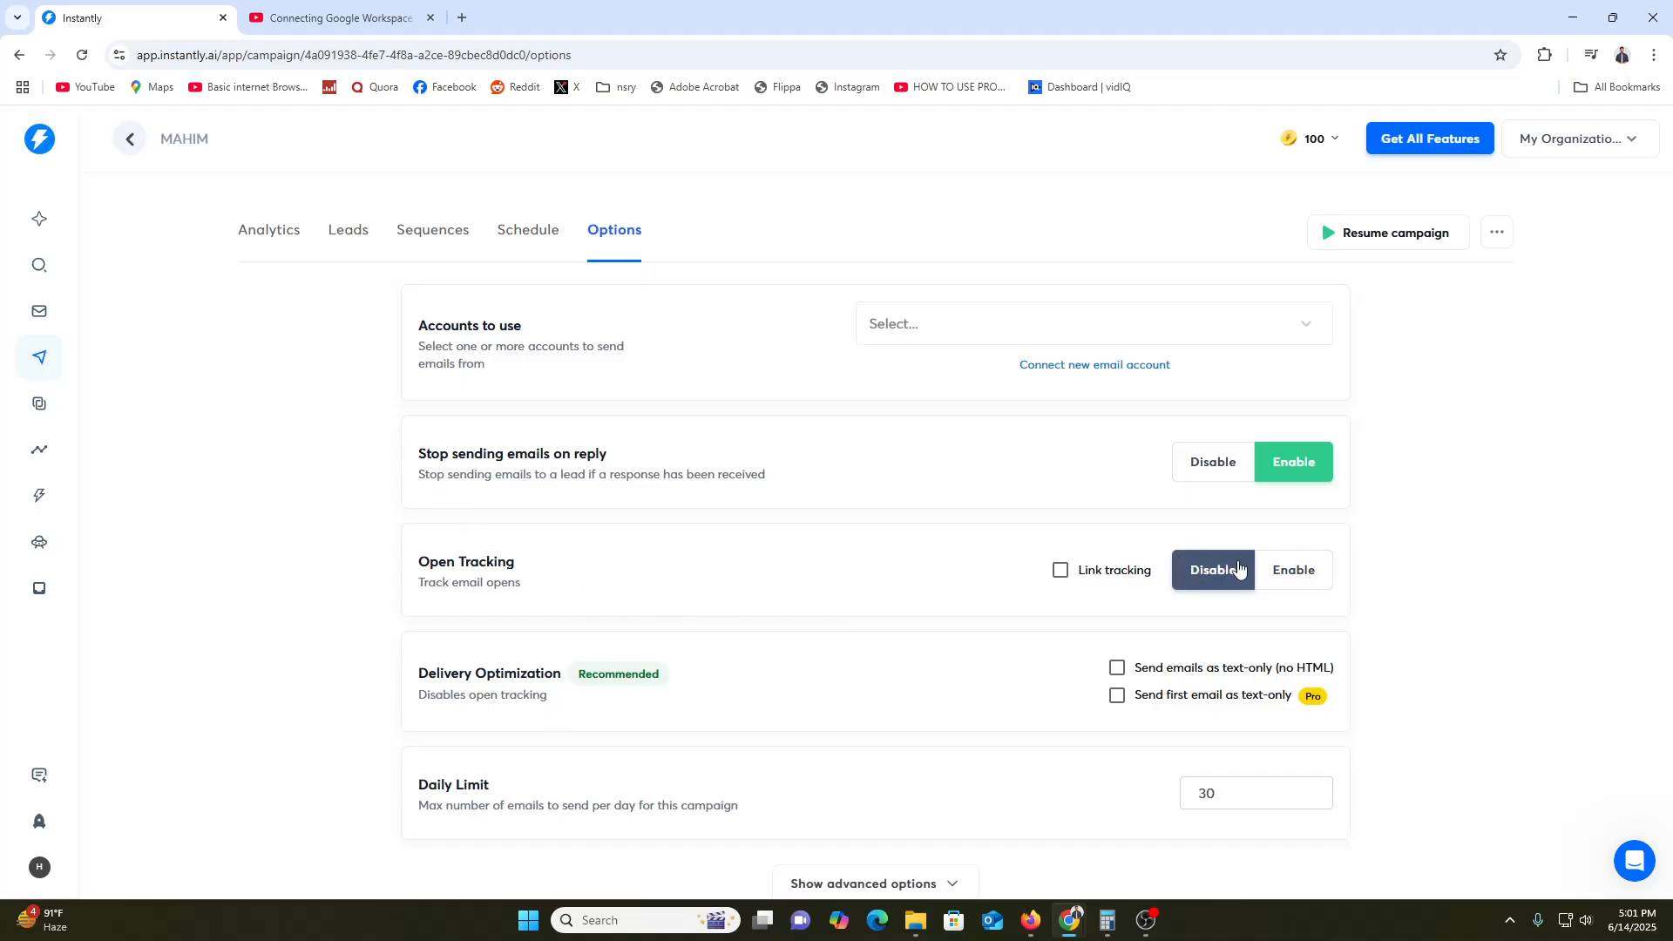
left_click(1293, 571)
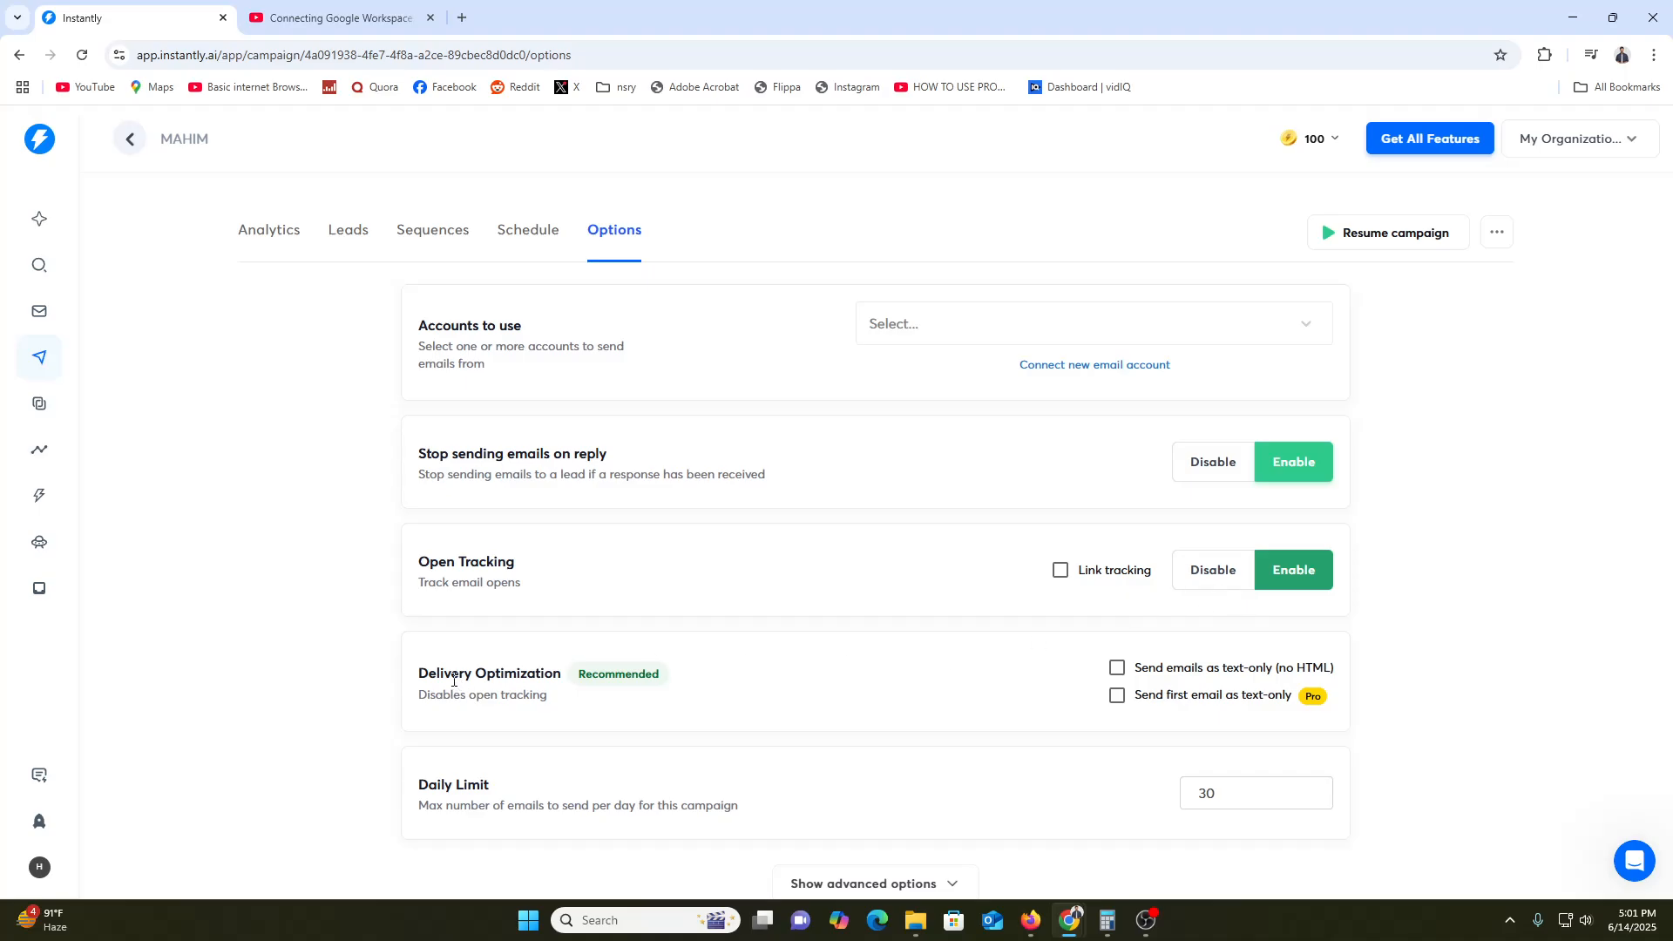
left_click_drag(420, 676, 541, 676)
left_click(529, 676)
left_click(541, 677)
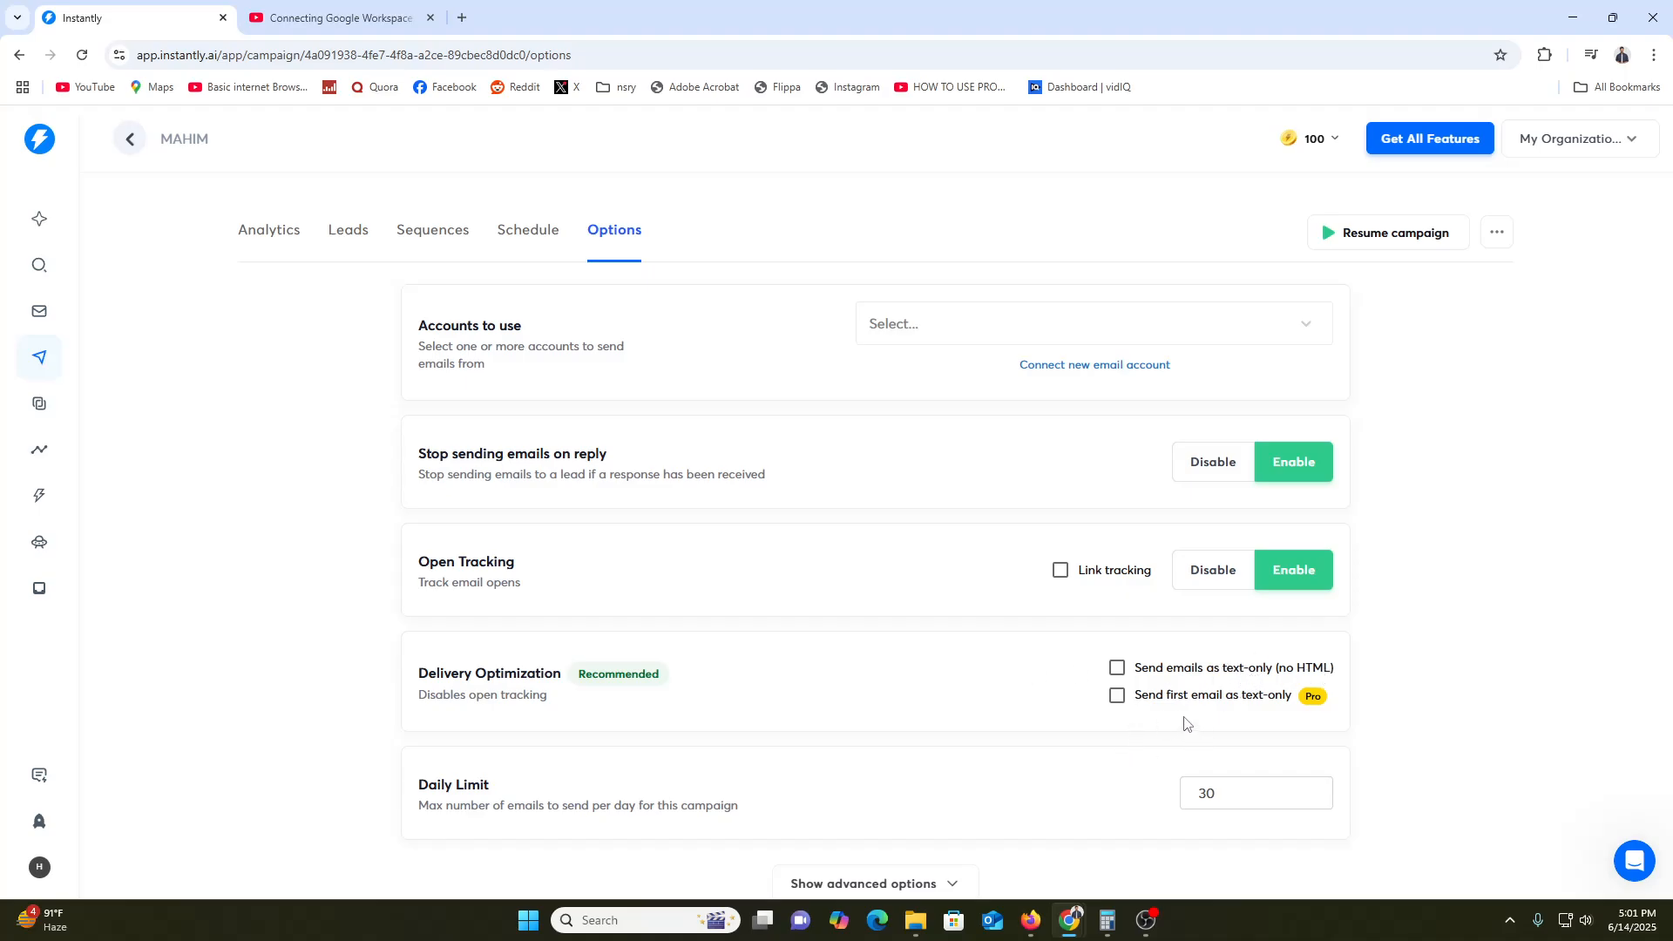
Launch the campaign and return to the Campaigns list, where MAHIM shows as Draft
scroll(800, 723, "down", 2)
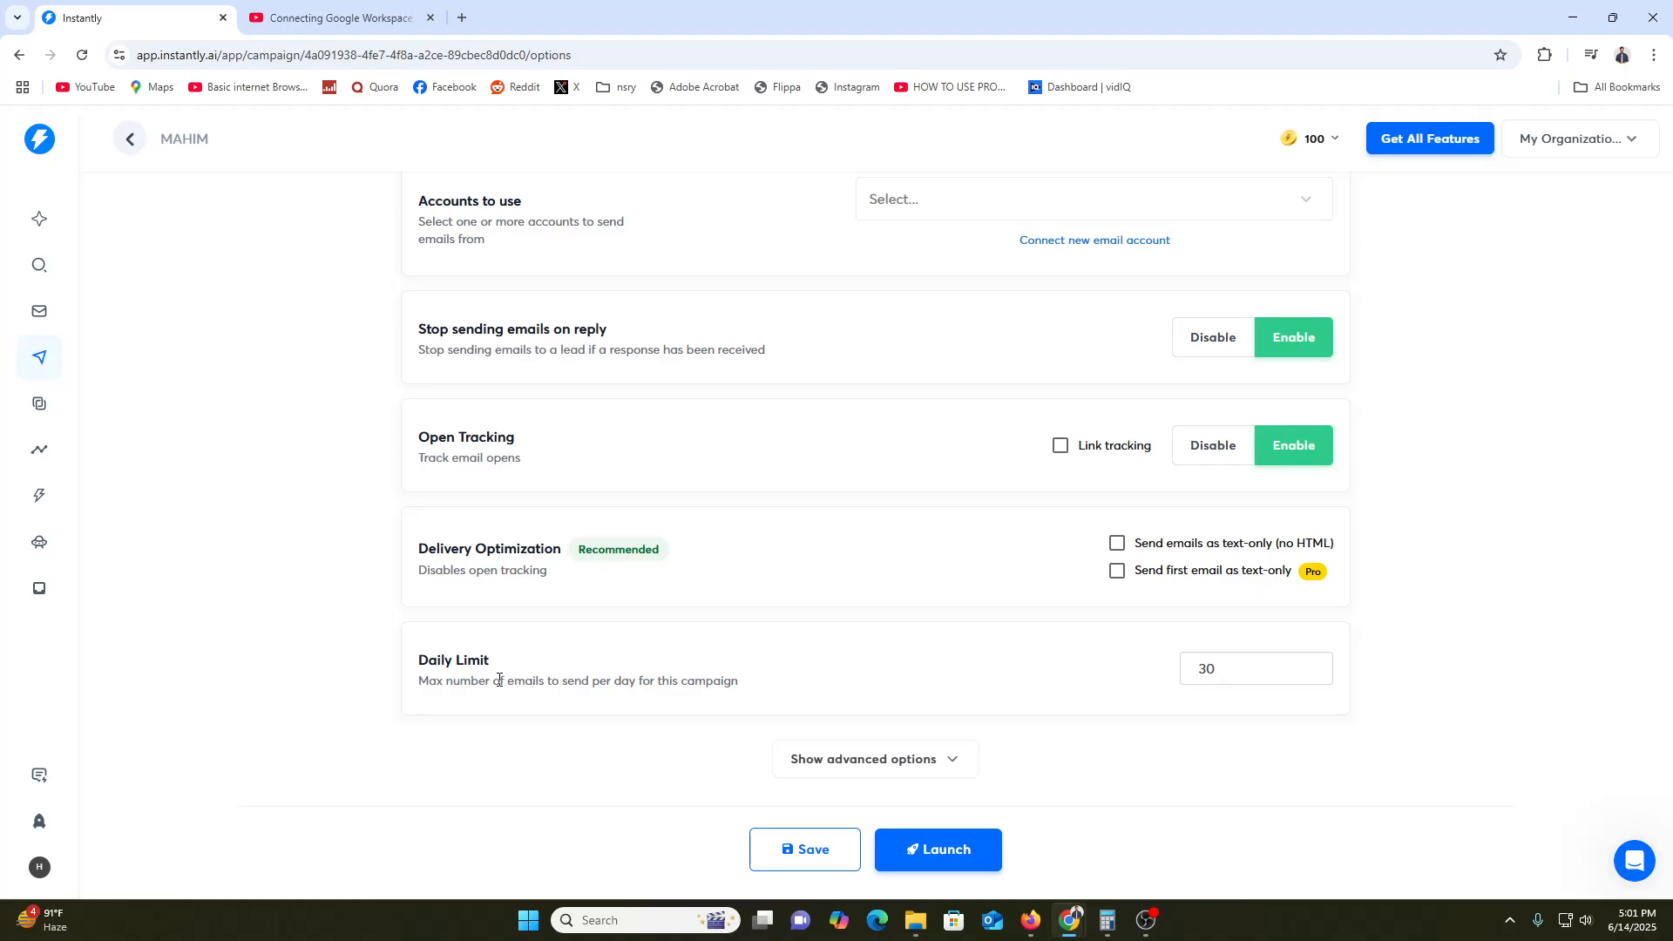
left_click(949, 855)
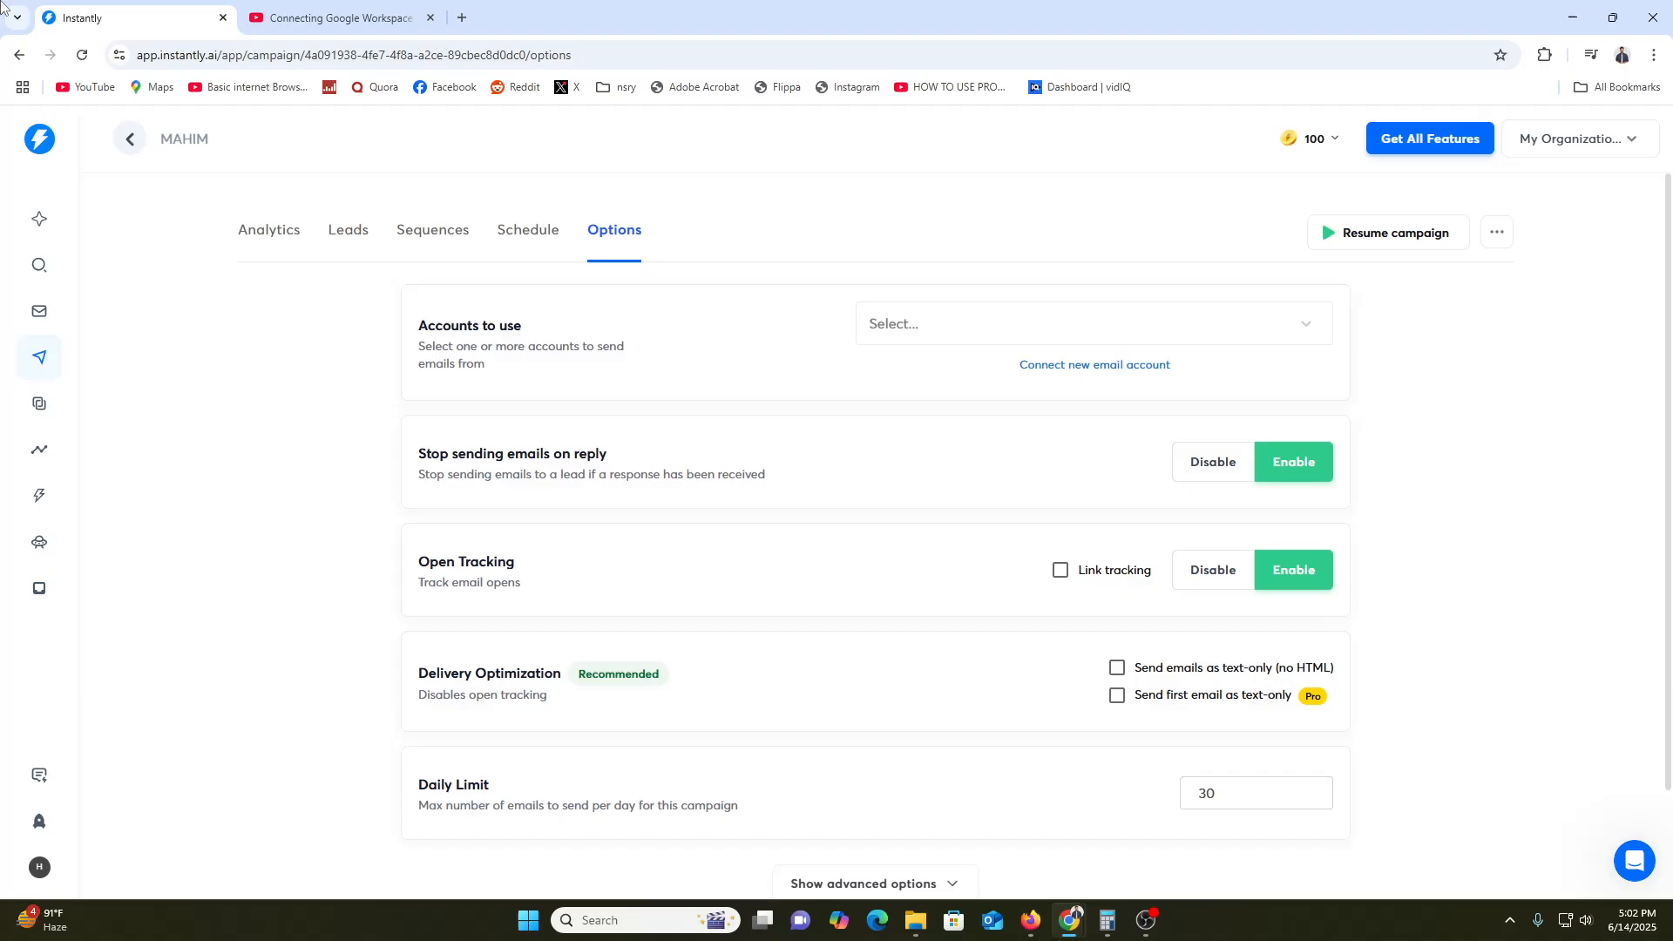
left_click(135, 152)
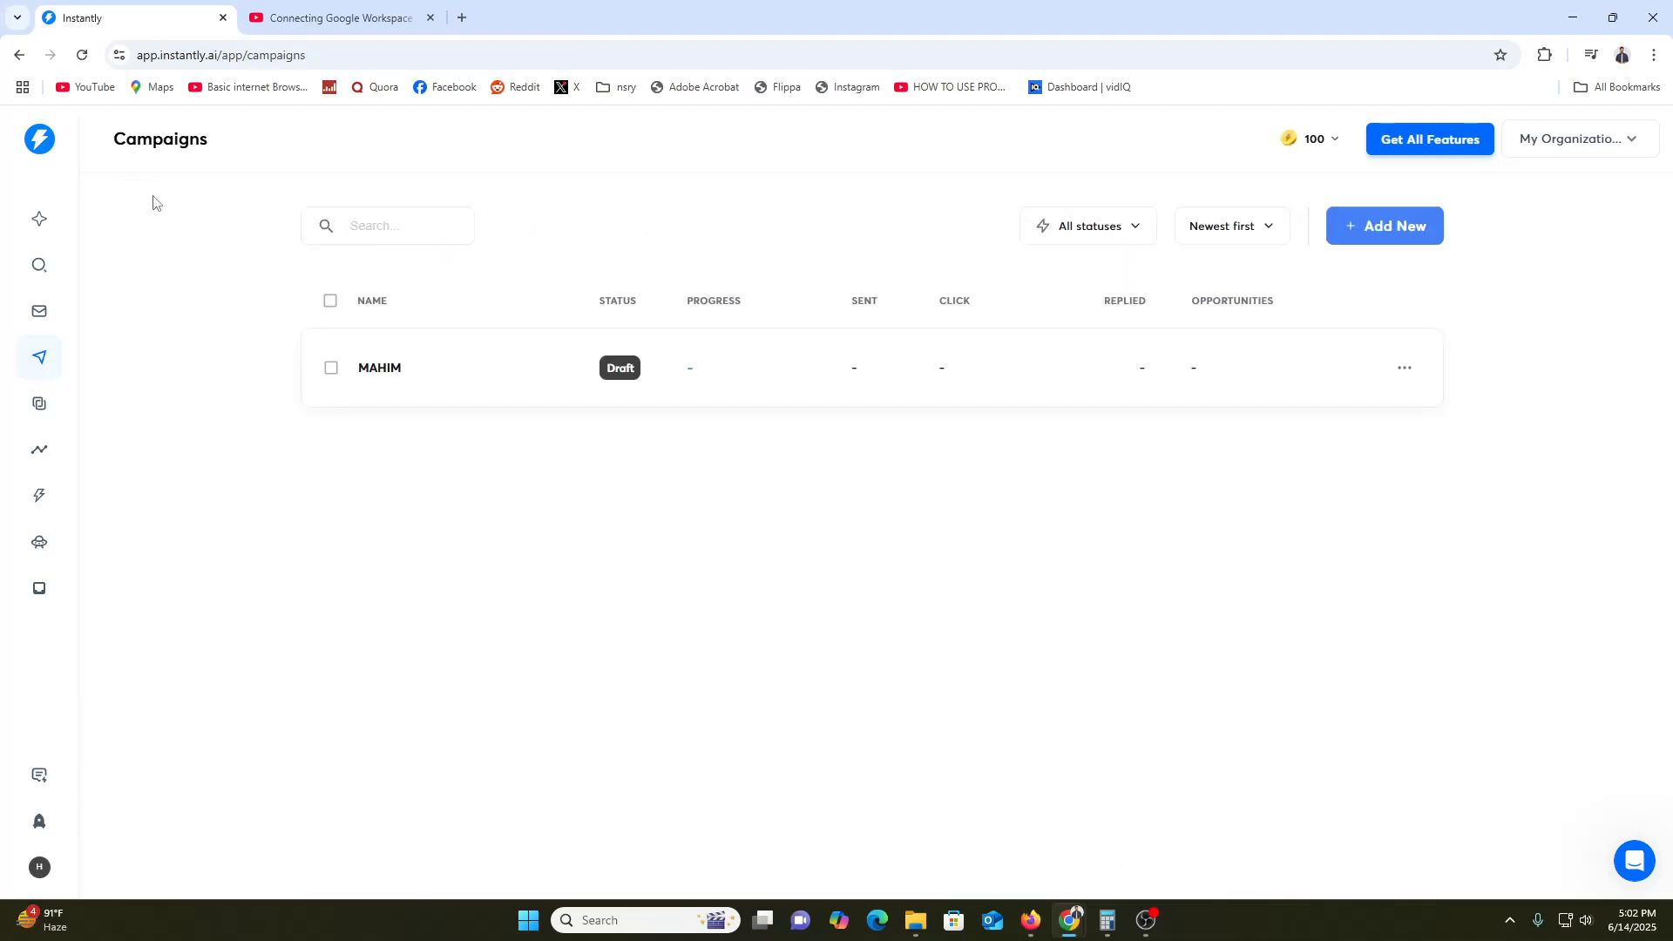